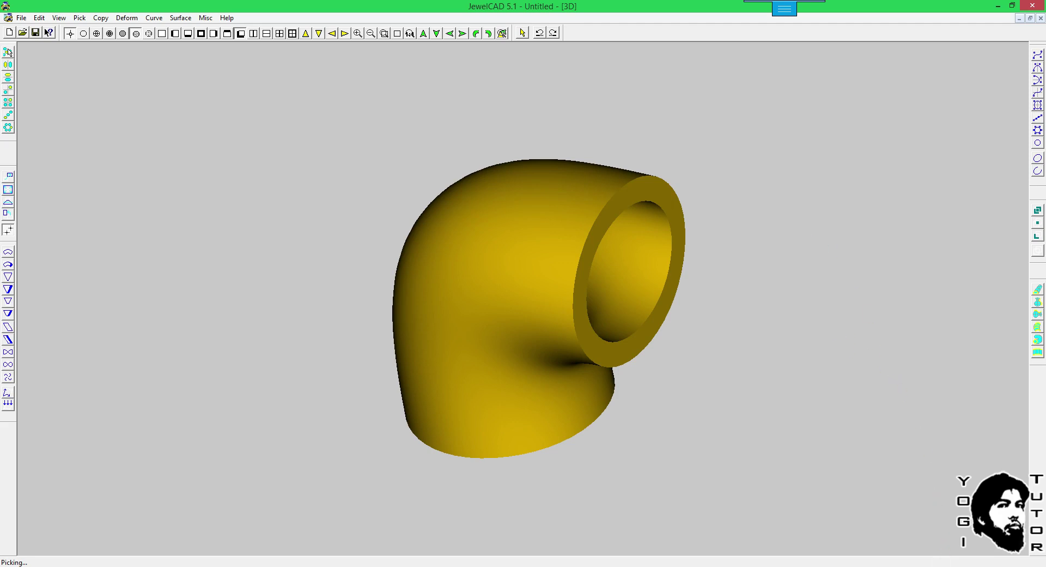
Connect the computer to the Henpon f11 Wi-Fi network and return to the model.
{"action": "left_click", "coordinate": [943, 566]}
{"action": "left_click", "coordinate": [933, 122]}
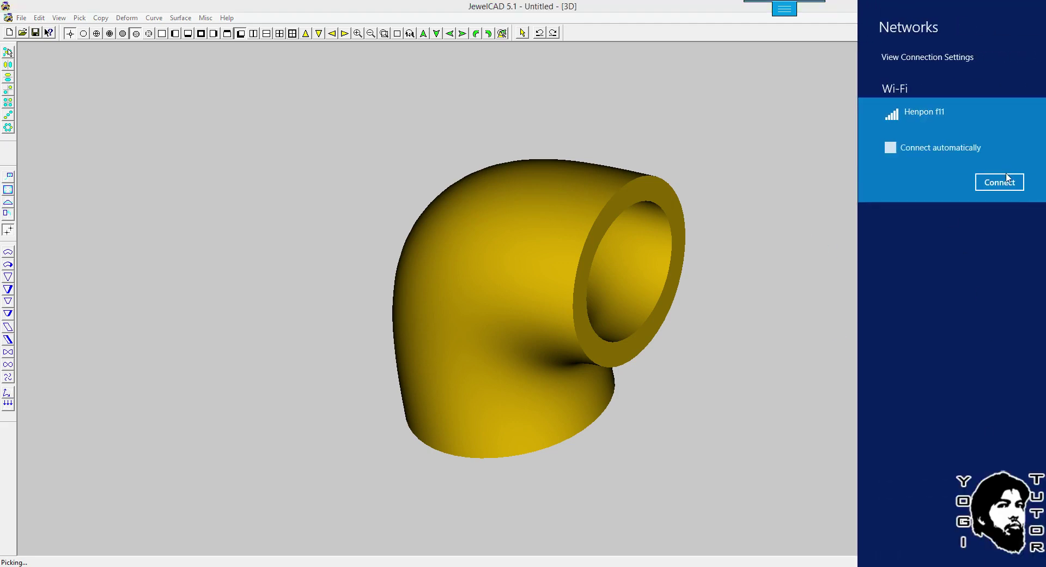
{"action": "left_click", "coordinate": [999, 180]}
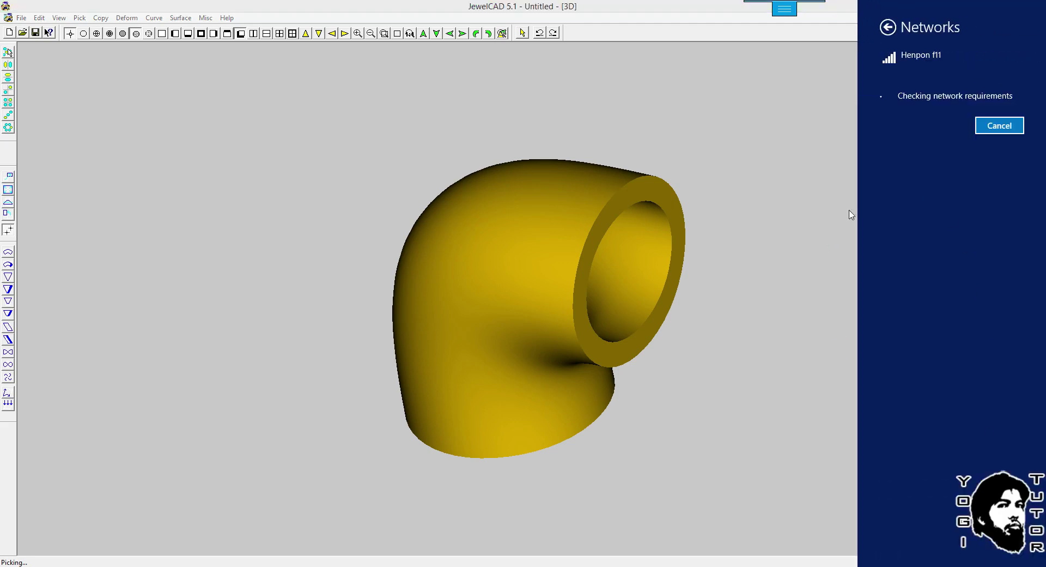
{"action": "left_click", "coordinate": [753, 243]}
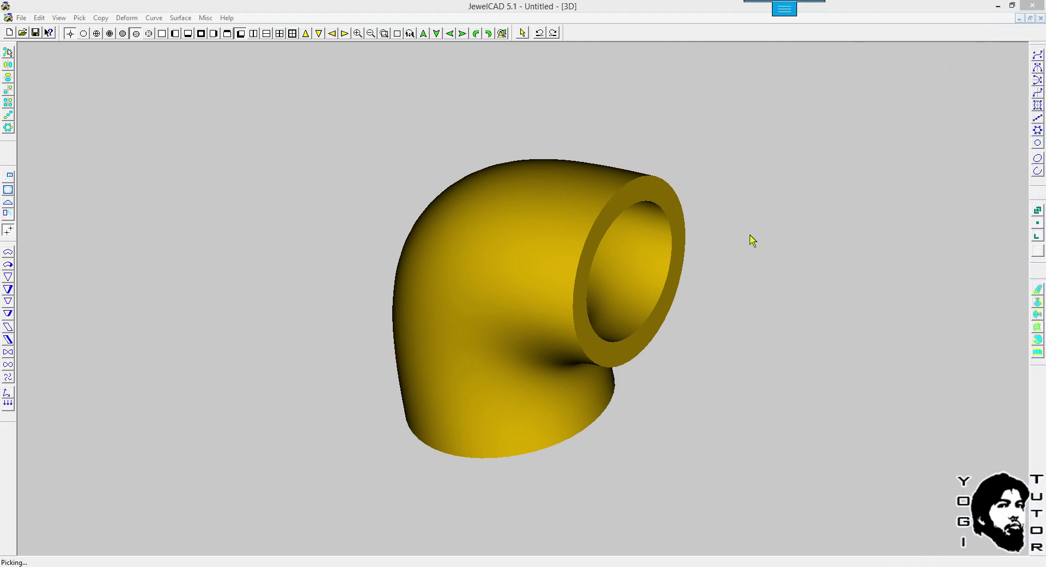
Delete the gold pipe elbow from the scene in the wireframe Top view.
{"action": "left_click", "coordinate": [749, 236]}
{"action": "scroll", "coordinate": [749, 240], "scroll_direction": "down", "scroll_amount": 2}
{"action": "key", "text": "F7"}
{"action": "scroll", "coordinate": [743, 252], "scroll_direction": "up", "scroll_amount": 5}
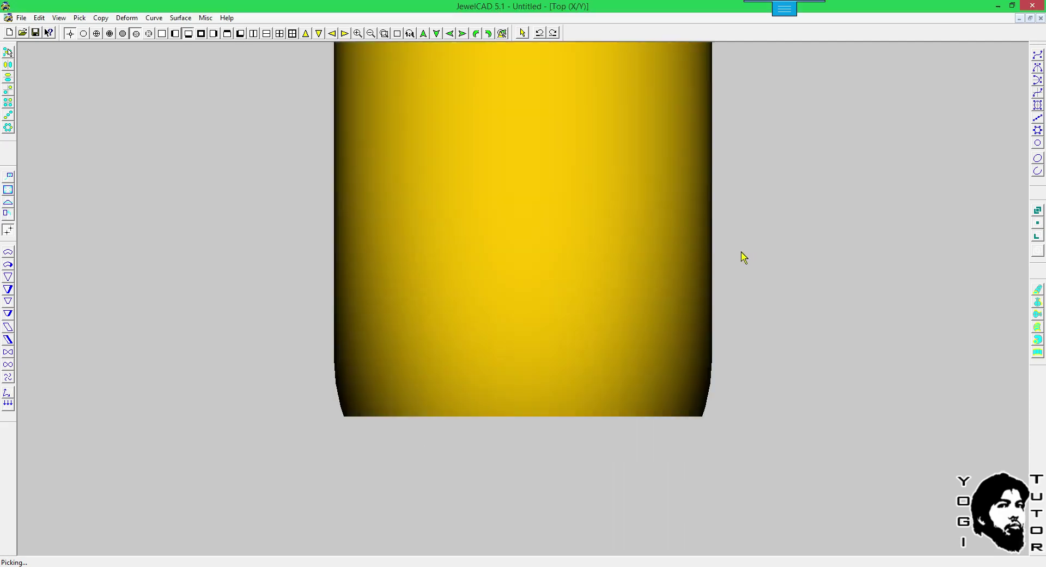
{"action": "scroll", "coordinate": [739, 253], "scroll_direction": "down", "scroll_amount": 3}
{"action": "key", "text": "F3"}
{"action": "left_click", "coordinate": [530, 271]}
{"action": "key", "text": "Delete"}
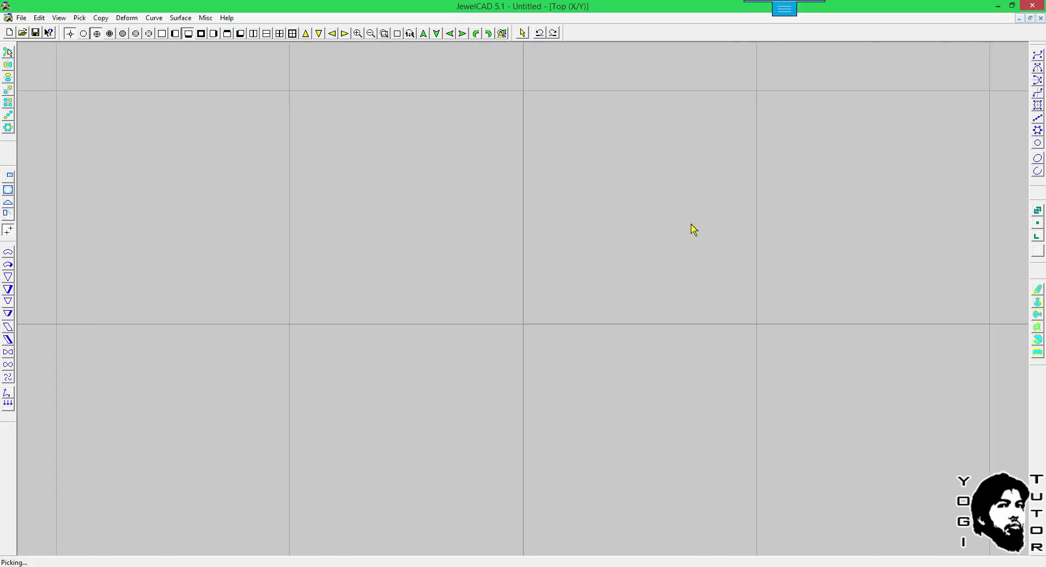
Insert the Batu gembung oval cabochon stone from the JewelCAD Database.
{"action": "key", "text": "ctrl+d"}
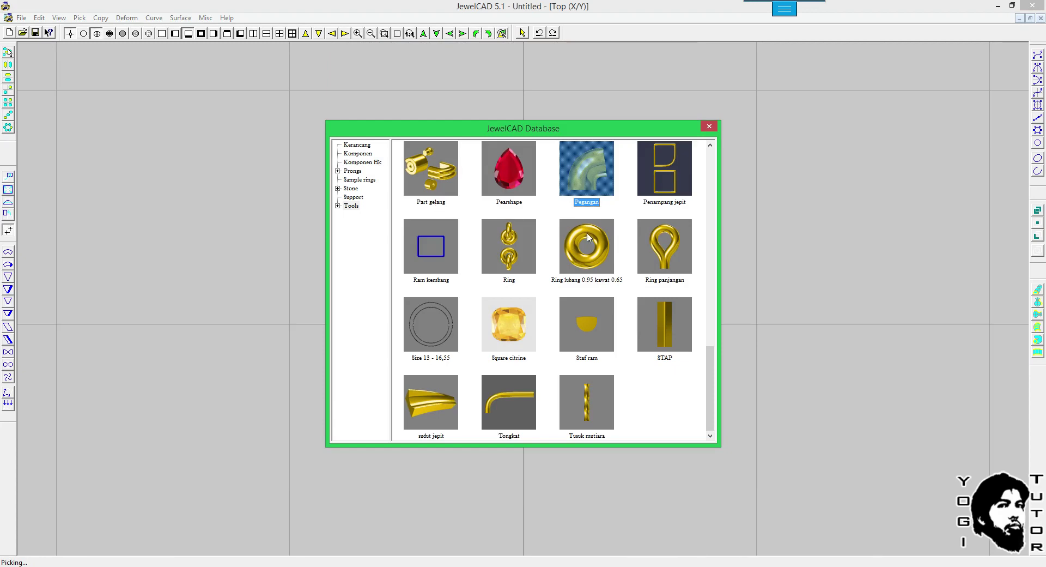
{"action": "scroll", "coordinate": [588, 240], "scroll_direction": "up", "scroll_amount": 10}
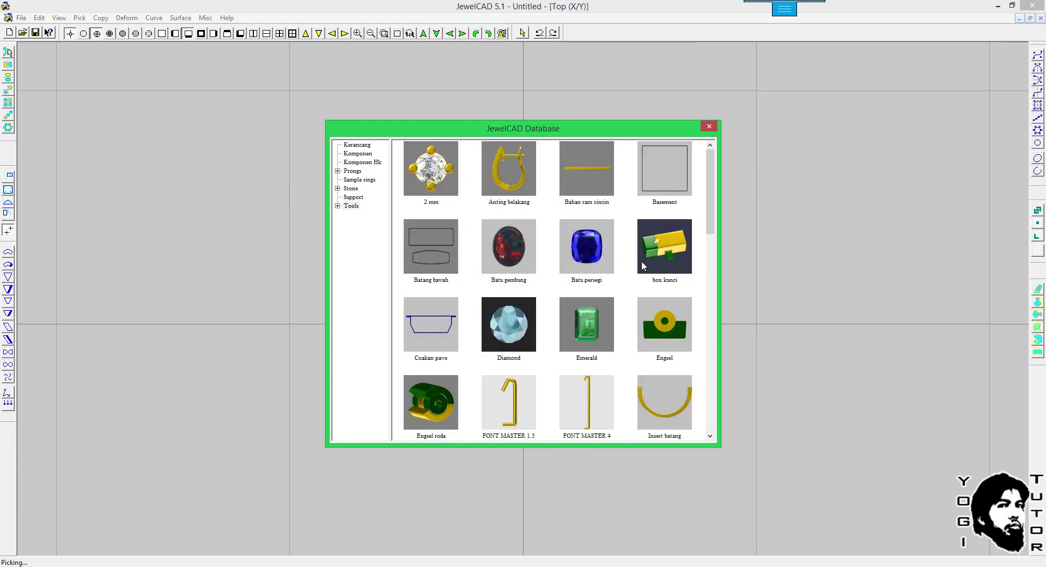
{"action": "scroll", "coordinate": [589, 292], "scroll_direction": "down", "scroll_amount": 3}
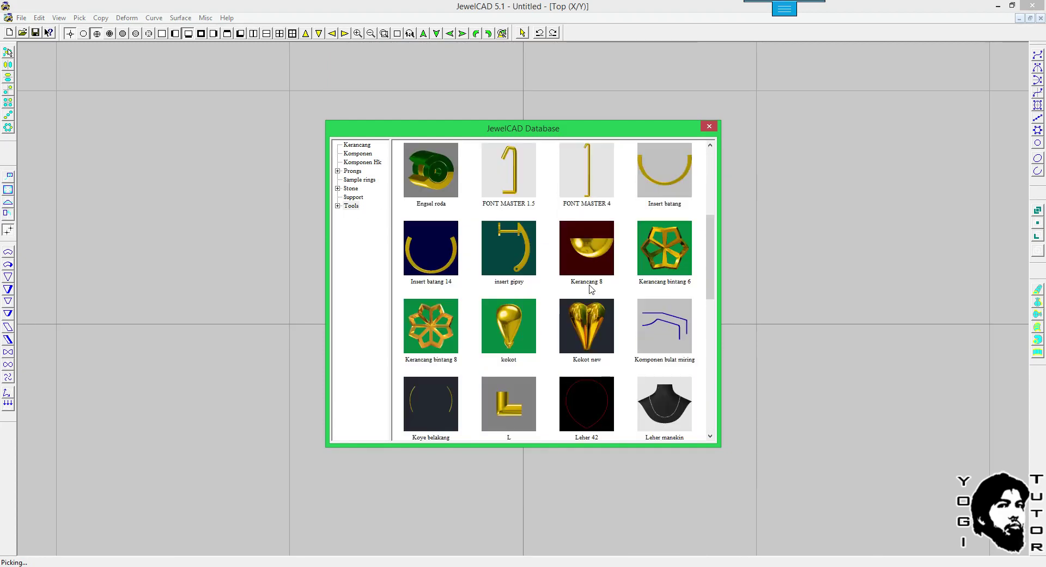
{"action": "scroll", "coordinate": [590, 288], "scroll_direction": "down", "scroll_amount": 5}
{"action": "scroll", "coordinate": [590, 286], "scroll_direction": "down", "scroll_amount": 2}
{"action": "scroll", "coordinate": [590, 280], "scroll_direction": "up", "scroll_amount": 10}
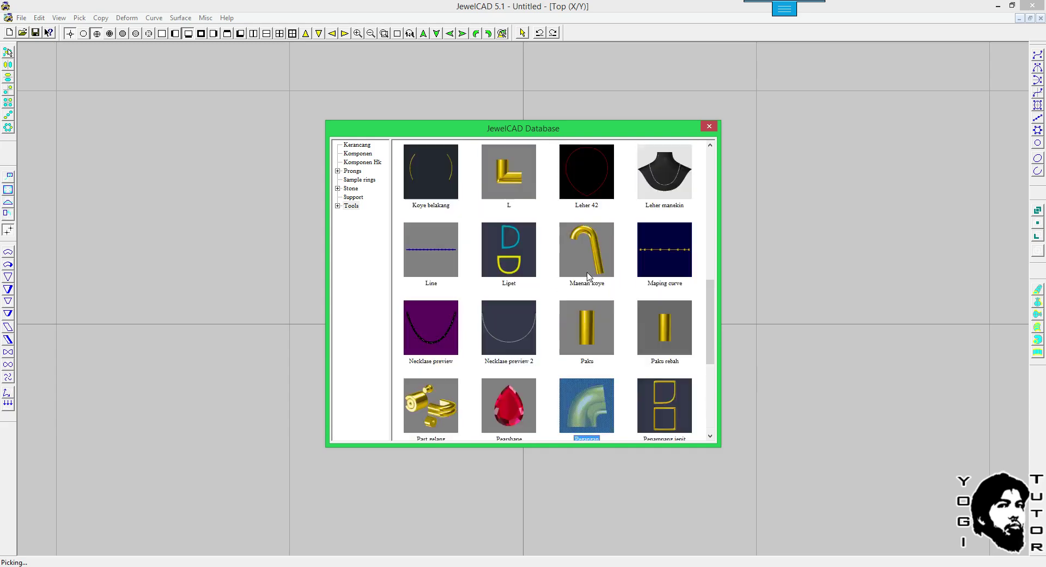
{"action": "double_click", "coordinate": [526, 266]}
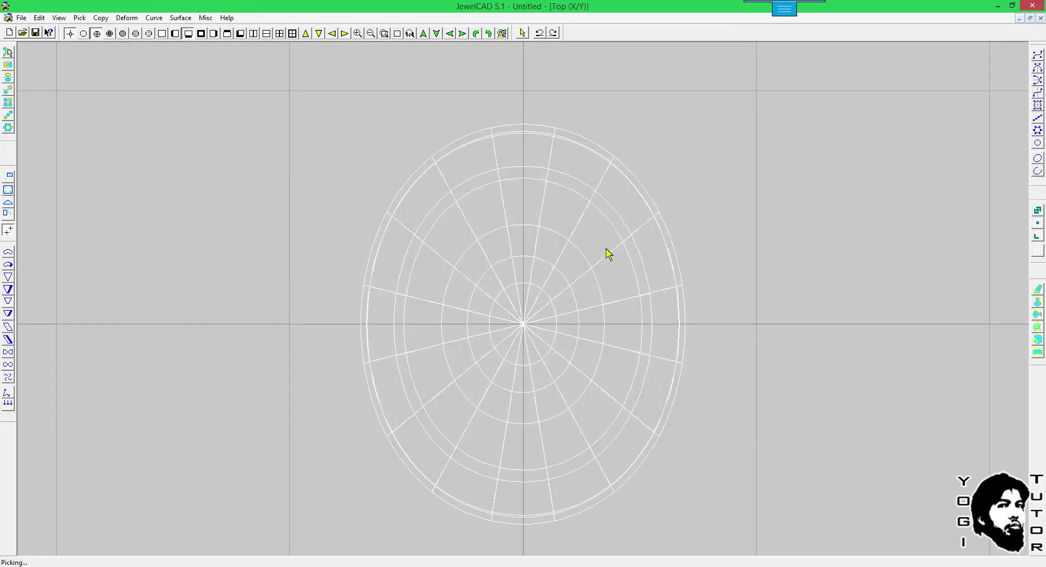
Render the oval stone with its material and examine its surface pattern from several angles and from the top.
{"action": "key", "text": "ctrl+r"}
{"action": "left_click_drag", "start_coordinate": [702, 275], "coordinate": [643, 249]}
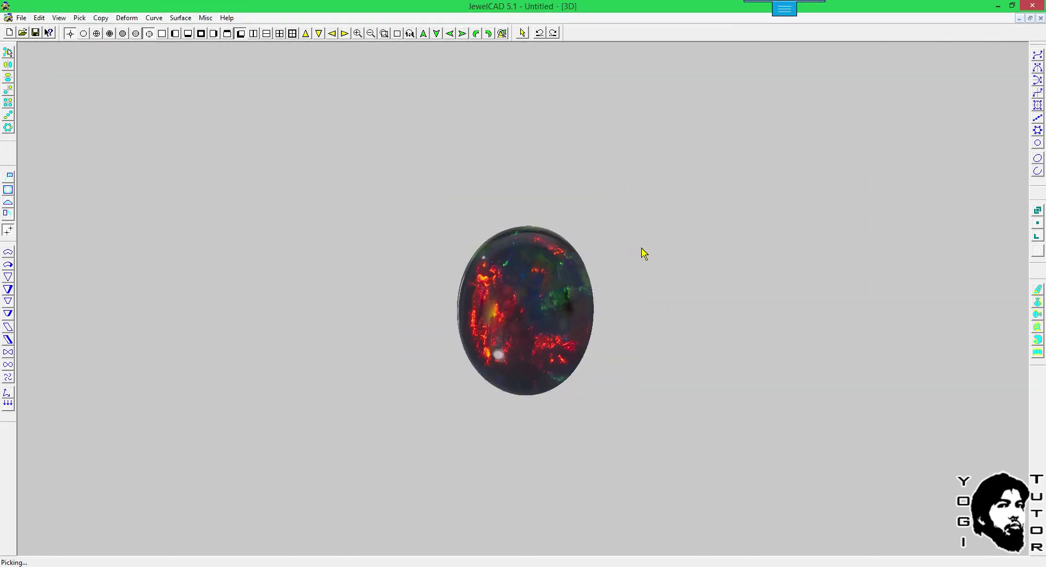
{"action": "scroll", "coordinate": [645, 244], "scroll_direction": "up", "scroll_amount": 2}
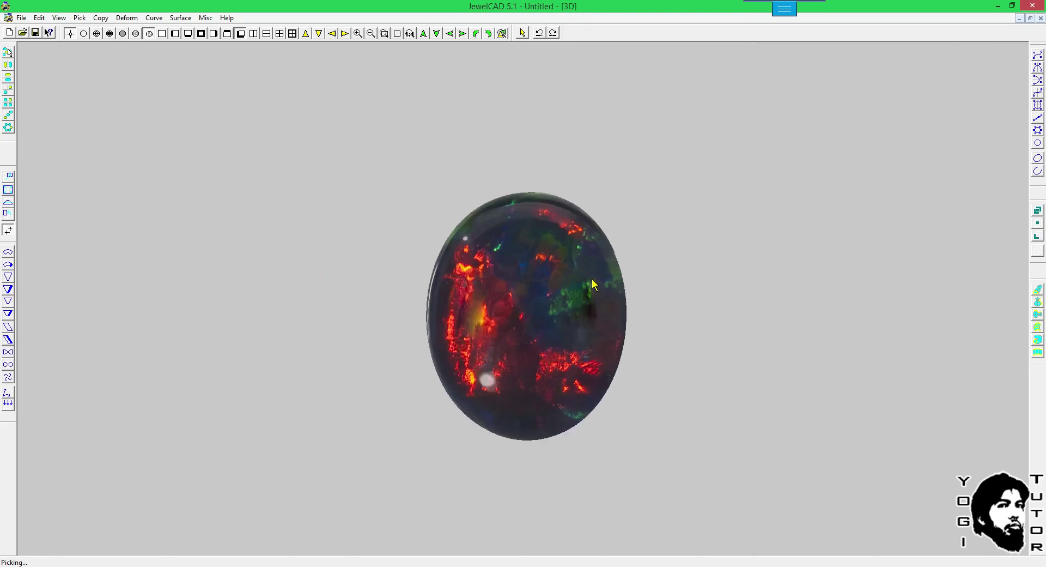
{"action": "left_click_drag", "start_coordinate": [592, 284], "coordinate": [567, 159]}
{"action": "scroll", "coordinate": [723, 284], "scroll_direction": "up", "scroll_amount": 1}
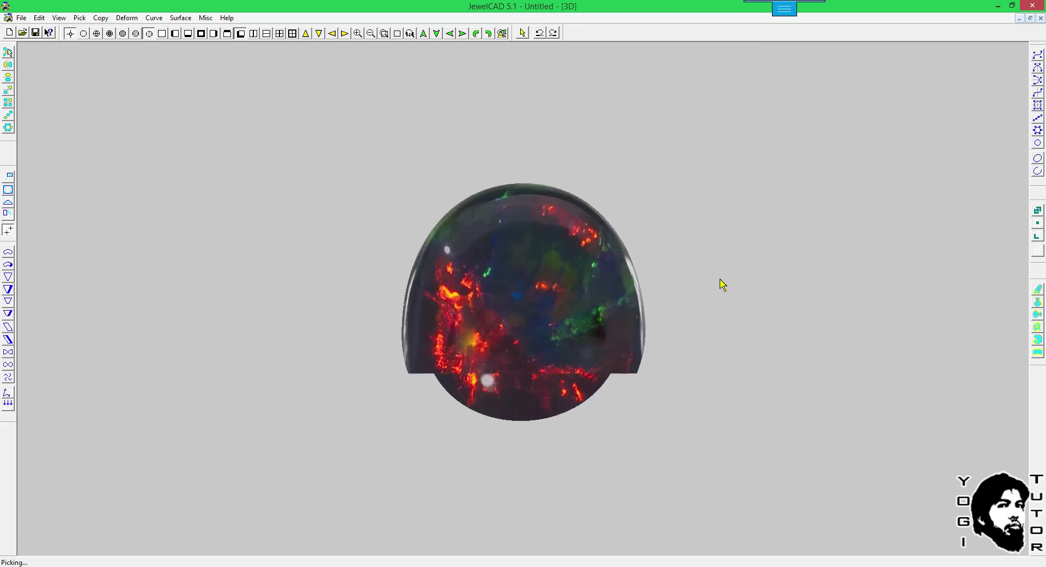
{"action": "left_click_drag", "start_coordinate": [720, 283], "coordinate": [640, 265]}
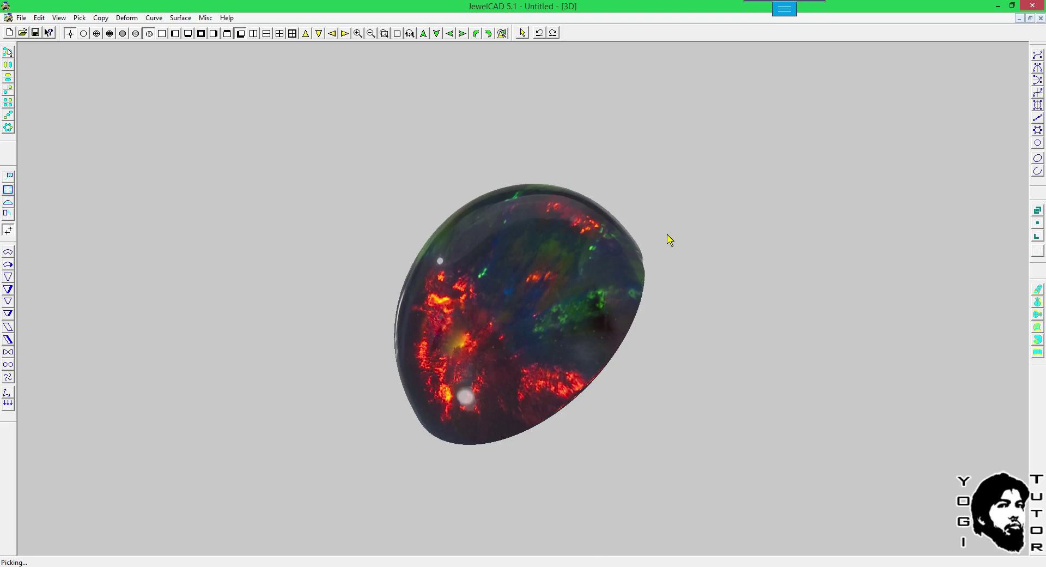
{"action": "key", "text": "F4"}
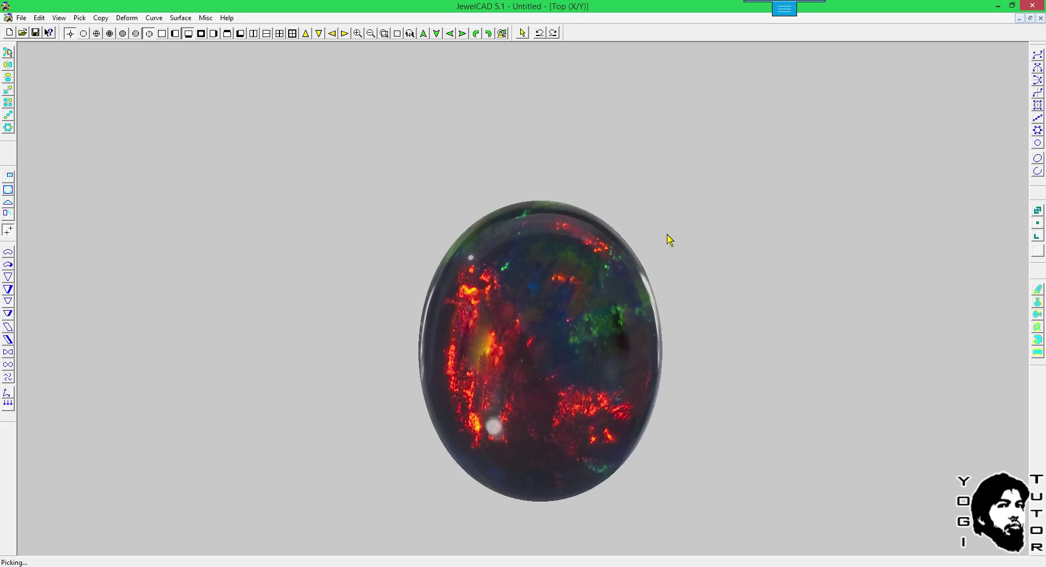
Examine the stone's shape in wireframe from an angle and in plain shading from the top.
{"action": "key", "text": "space"}
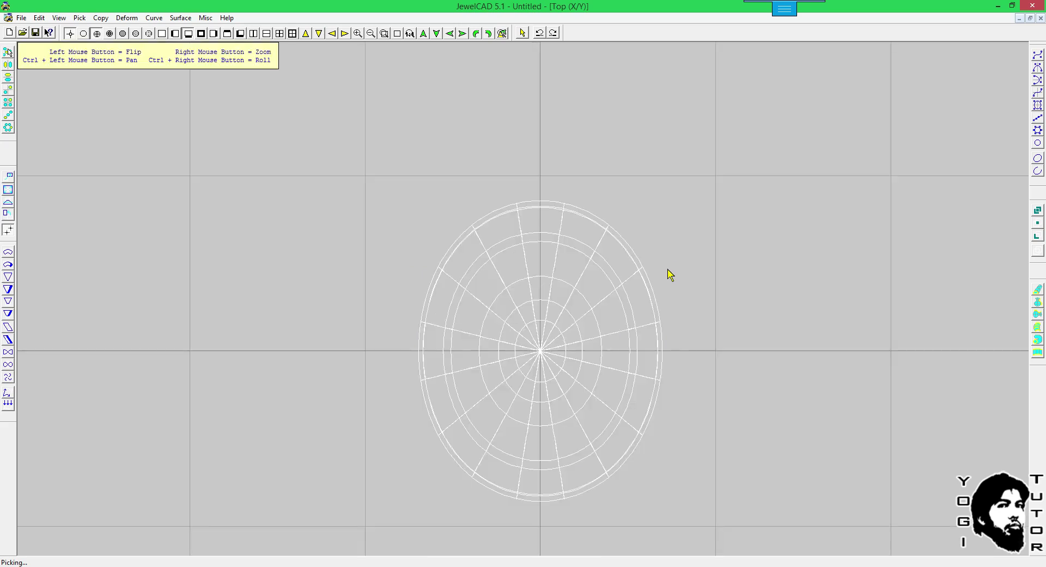
{"action": "left_click_drag", "start_coordinate": [668, 277], "coordinate": [681, 214], "text": "ctrl"}
{"action": "mouse_move", "coordinate": [681, 214]}
{"action": "right_mouse_down", "text": "ctrl"}
{"action": "mouse_move", "coordinate": [634, 224]}
{"action": "mouse_move", "coordinate": [673, 205]}
{"action": "right_mouse_up", "text": "ctrl"}
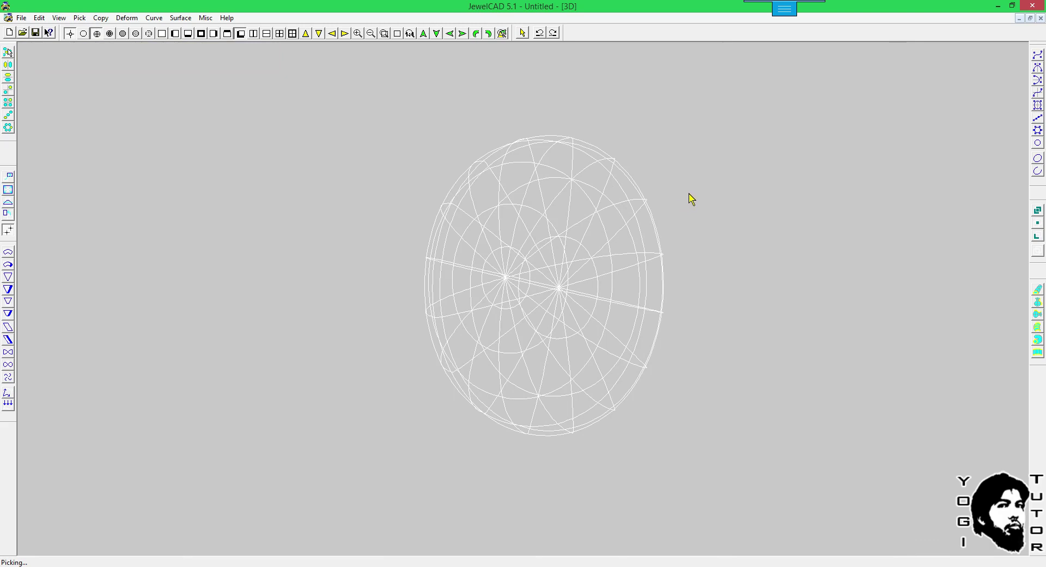
{"action": "key", "text": "space"}
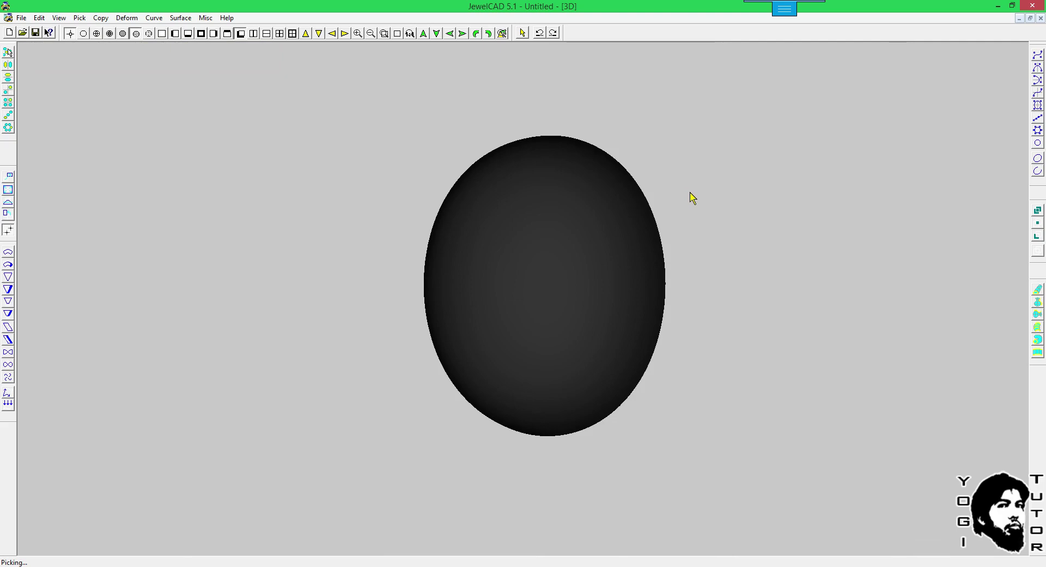
{"action": "key", "text": "t"}
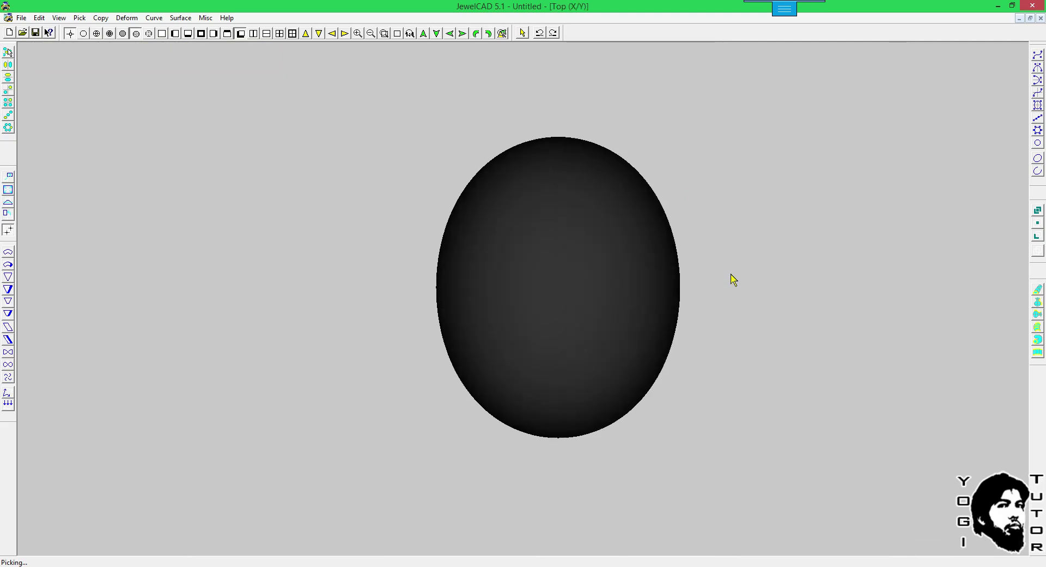
{"action": "left_click", "coordinate": [703, 566]}
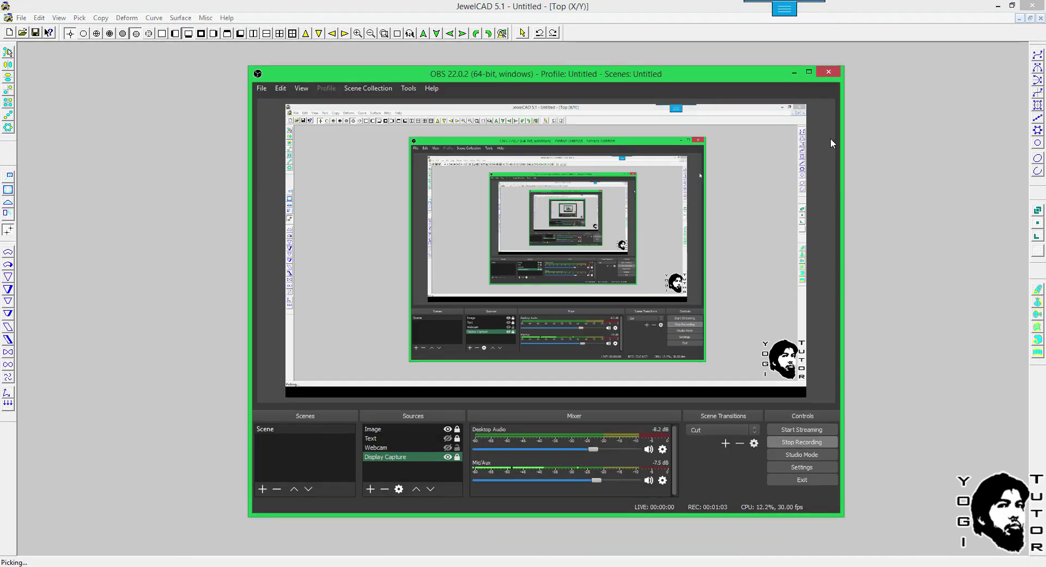
{"action": "left_click", "coordinate": [793, 73]}
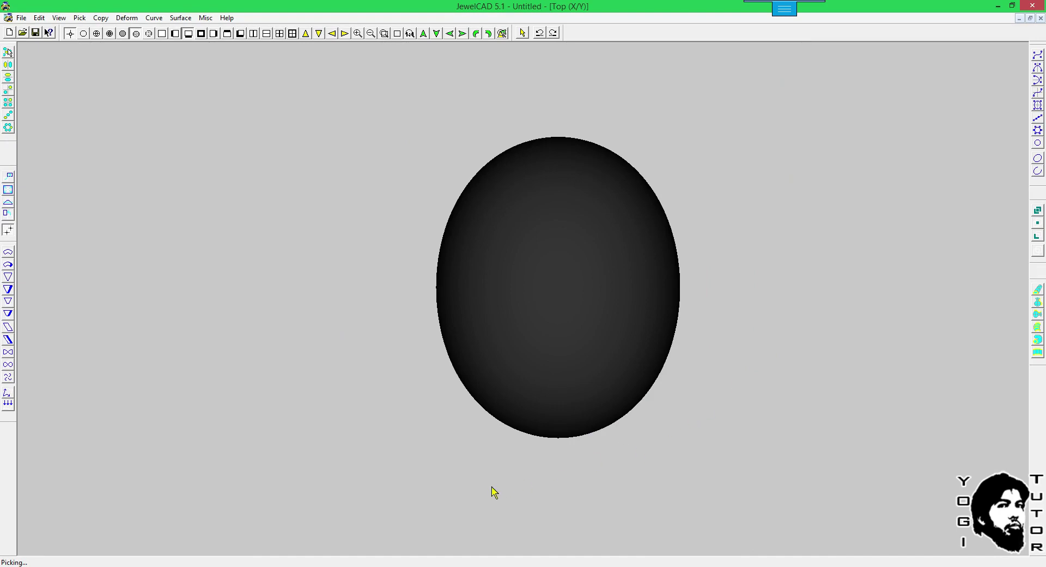
Switch to the Chrome browser and search Google Images for "bacan" in a new tab.
{"action": "left_click", "coordinate": [546, 560]}
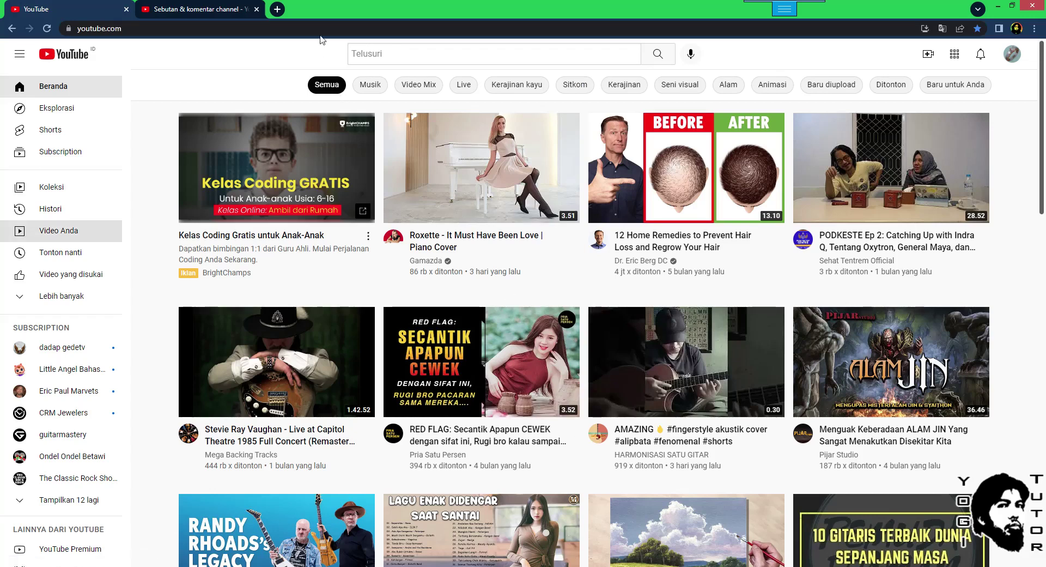
{"action": "left_click", "coordinate": [278, 10]}
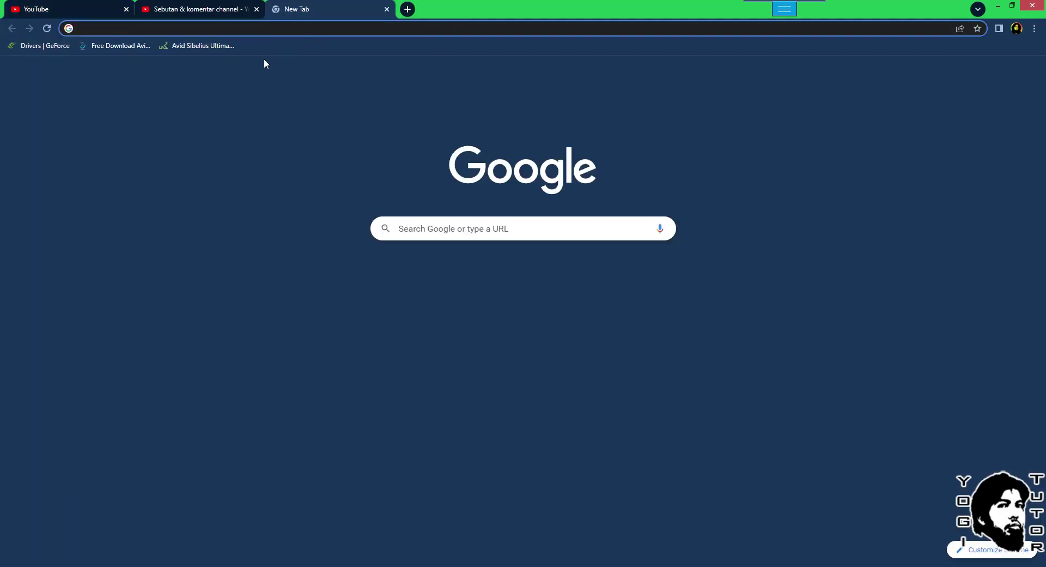
{"action": "left_click", "coordinate": [425, 228]}
{"action": "type", "text": "bs"}
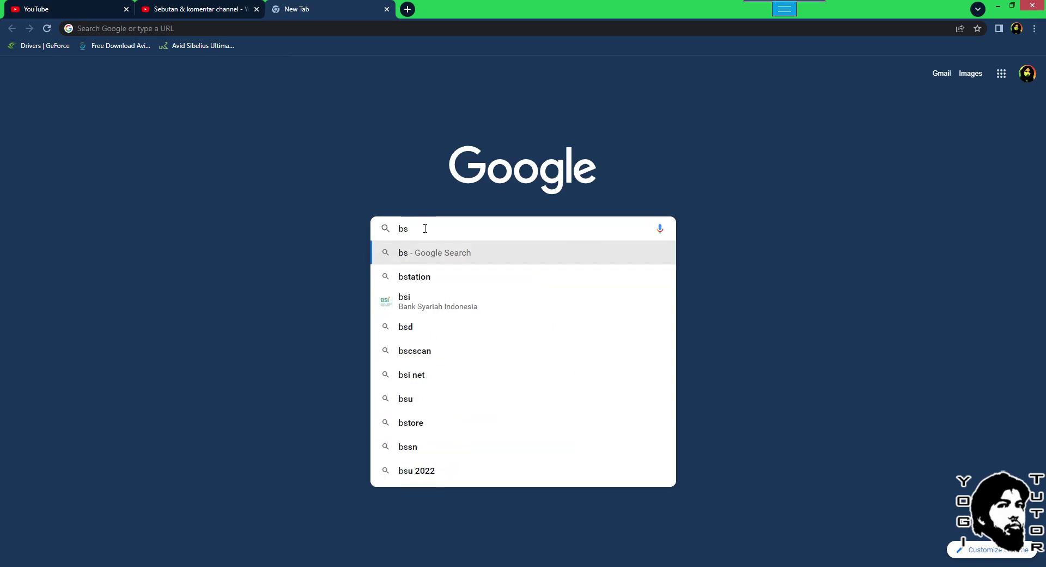
{"action": "key", "text": "BackSpace"}
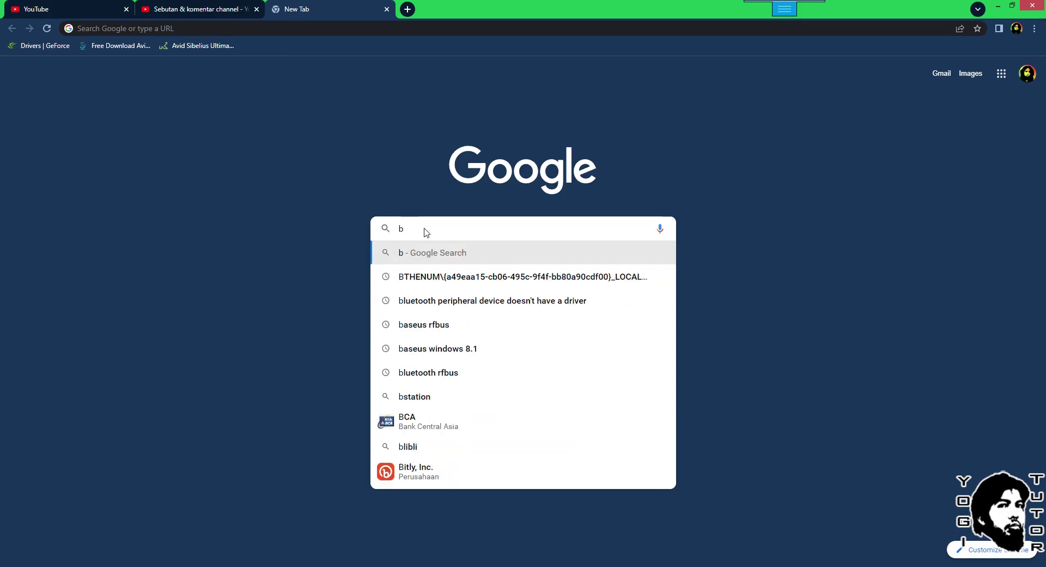
{"action": "type", "text": "acan"}
{"action": "key", "text": "Return"}
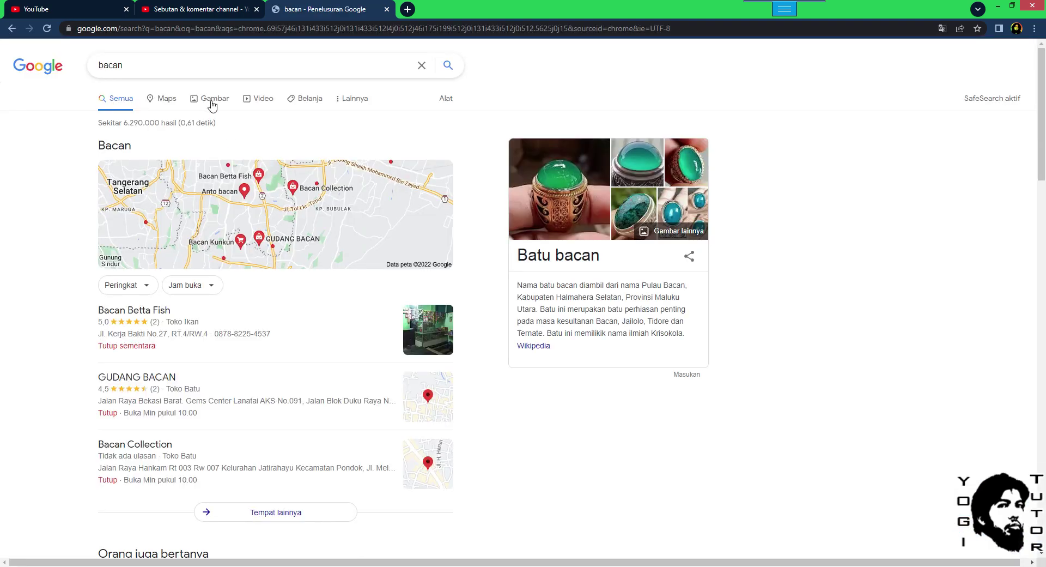
{"action": "left_click", "coordinate": [215, 102]}
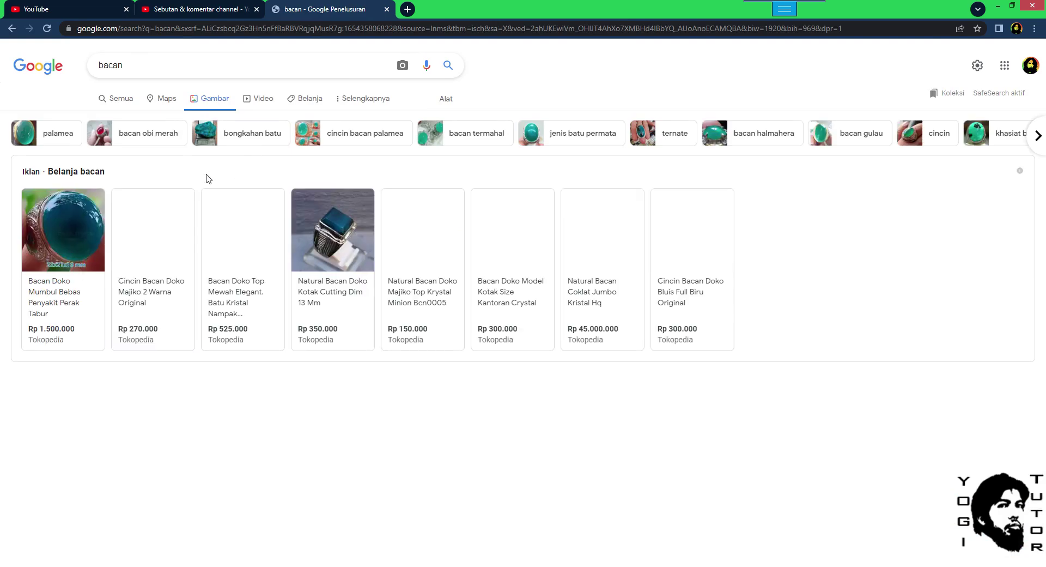
Look through the bacan image results for a clear front-facing photo of an oval blue-green stone and open its preview.
{"action": "scroll", "coordinate": [437, 299], "scroll_direction": "down", "scroll_amount": 3}
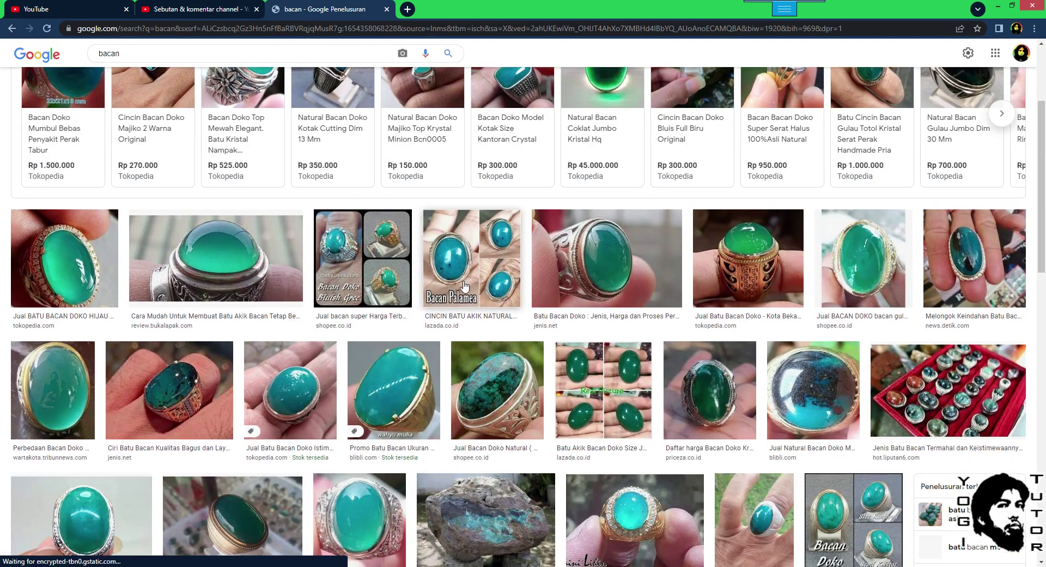
{"action": "scroll", "coordinate": [400, 254], "scroll_direction": "down", "scroll_amount": 2}
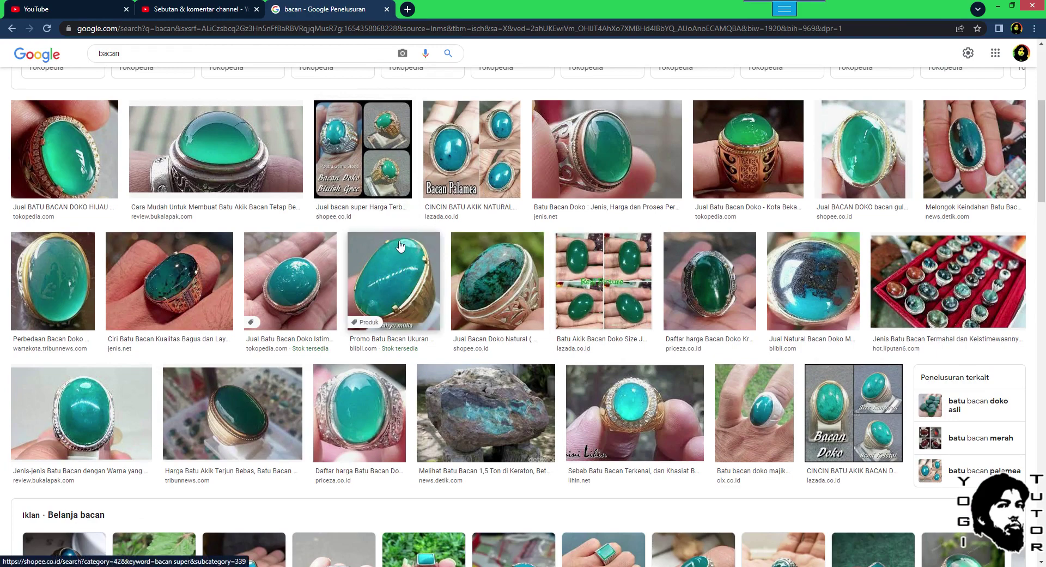
{"action": "scroll", "coordinate": [437, 272], "scroll_direction": "down", "scroll_amount": 3}
{"action": "scroll", "coordinate": [438, 273], "scroll_direction": "down", "scroll_amount": 5}
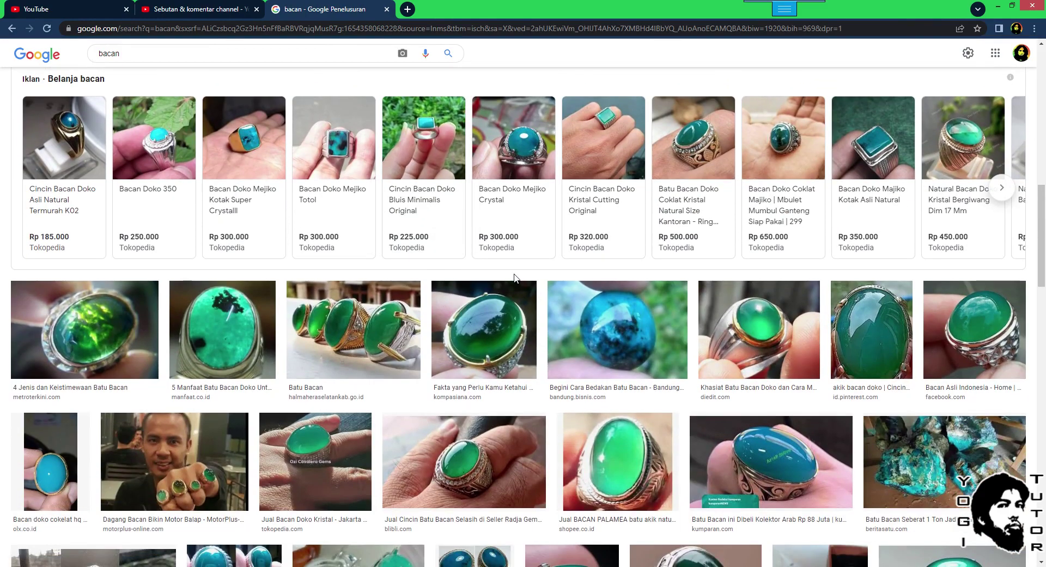
{"action": "scroll", "coordinate": [516, 278], "scroll_direction": "down", "scroll_amount": 2}
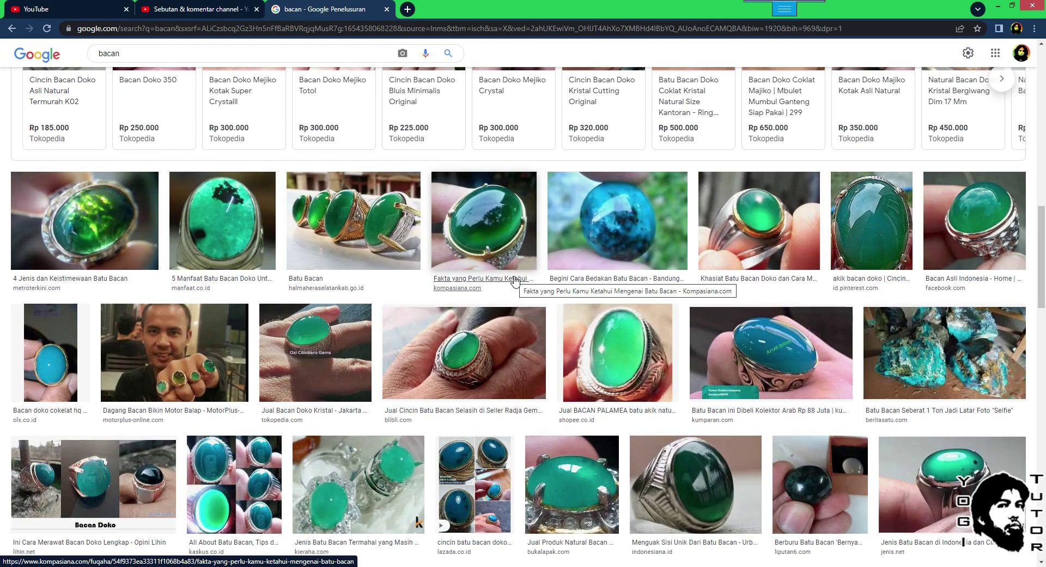
{"action": "scroll", "coordinate": [515, 280], "scroll_direction": "down", "scroll_amount": 2}
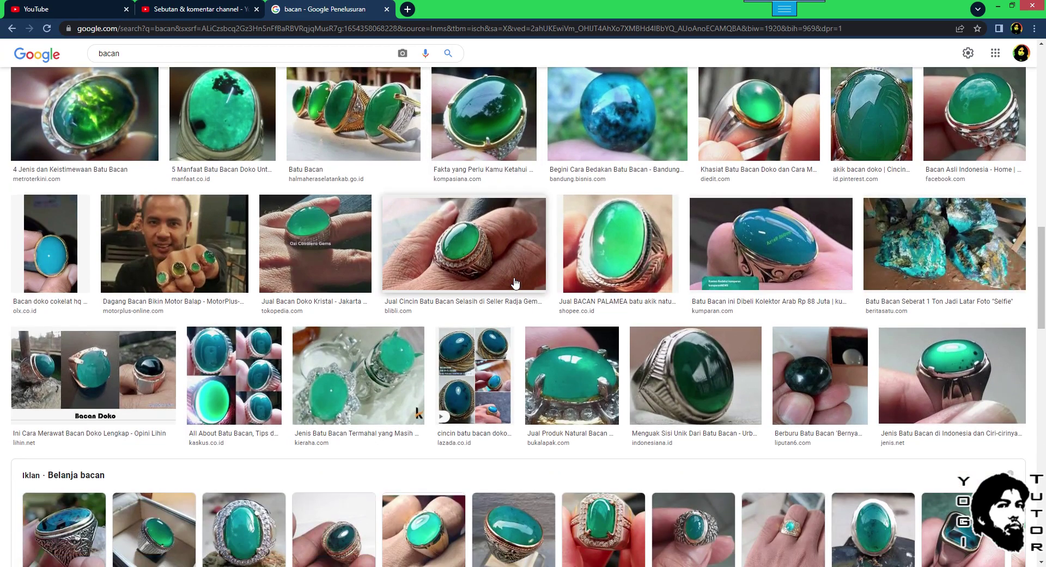
{"action": "scroll", "coordinate": [515, 282], "scroll_direction": "down", "scroll_amount": 4}
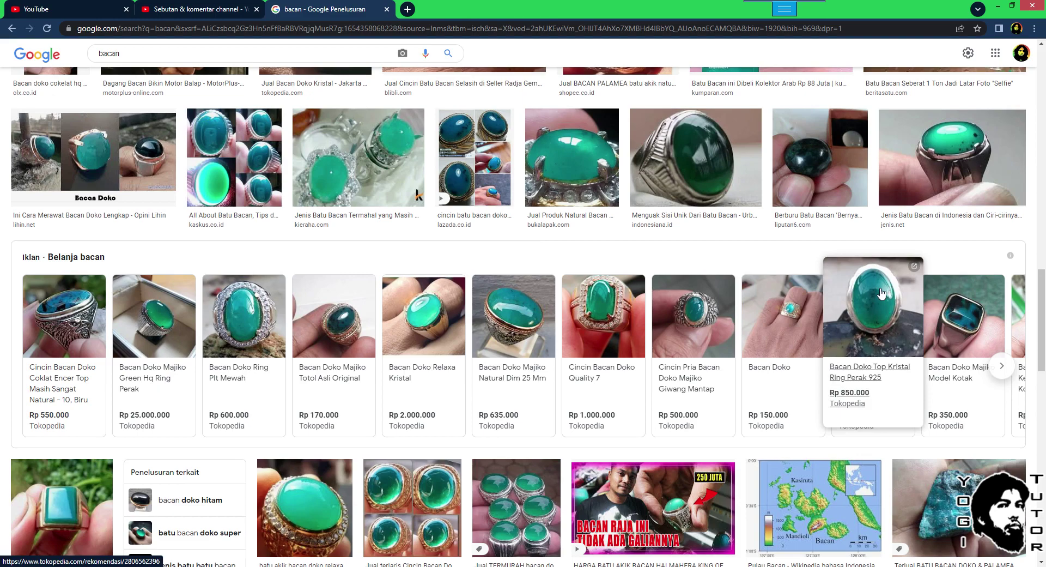
{"action": "scroll", "coordinate": [882, 293], "scroll_direction": "down", "scroll_amount": 5}
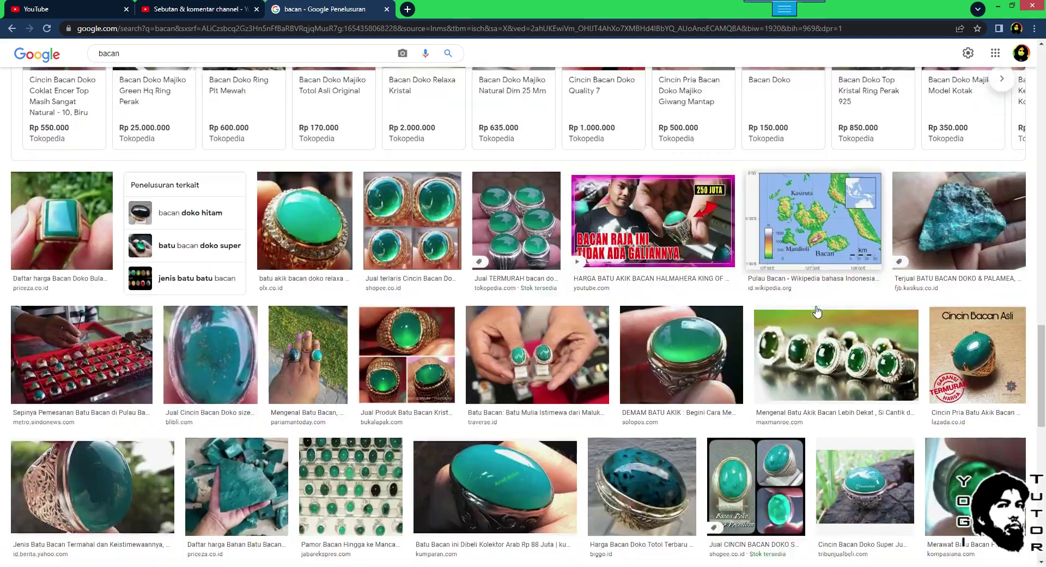
{"action": "scroll", "coordinate": [799, 310], "scroll_direction": "down", "scroll_amount": 2}
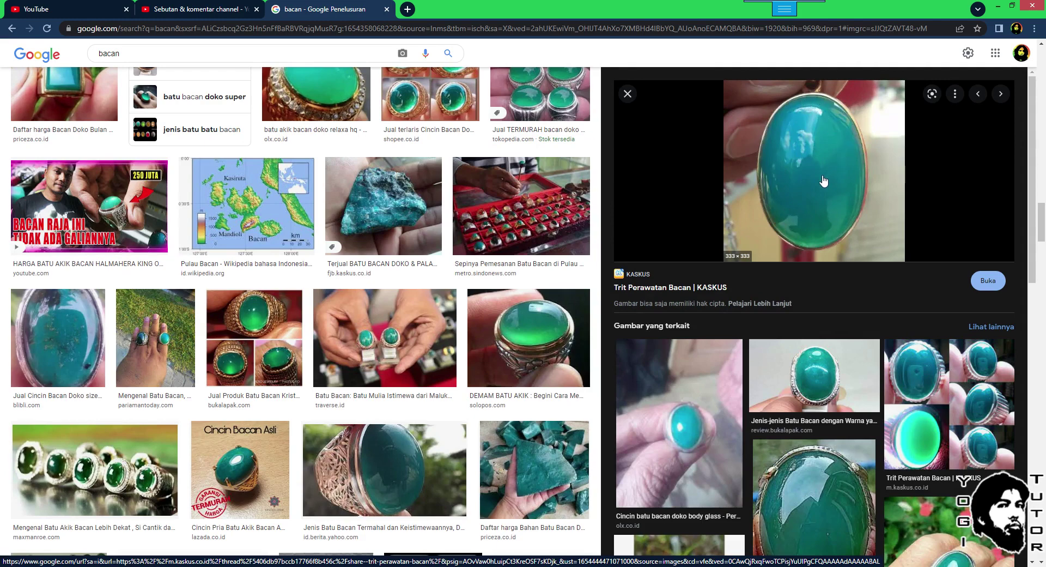
Look at the related bacan images, and search Google Images for "chroom ball".
{"action": "scroll", "coordinate": [823, 191], "scroll_direction": "down", "scroll_amount": 3}
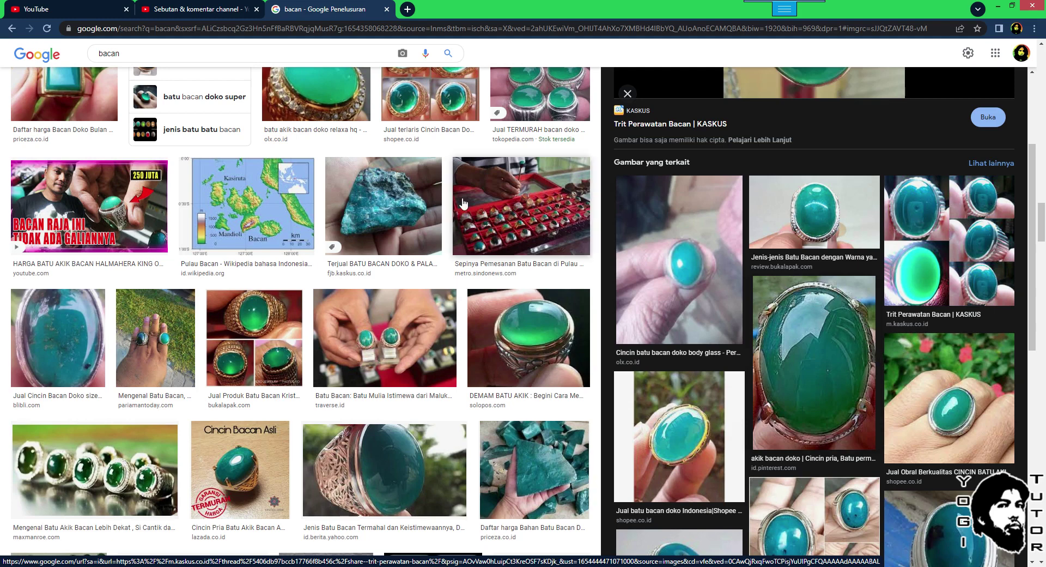
{"action": "key", "text": "/"}
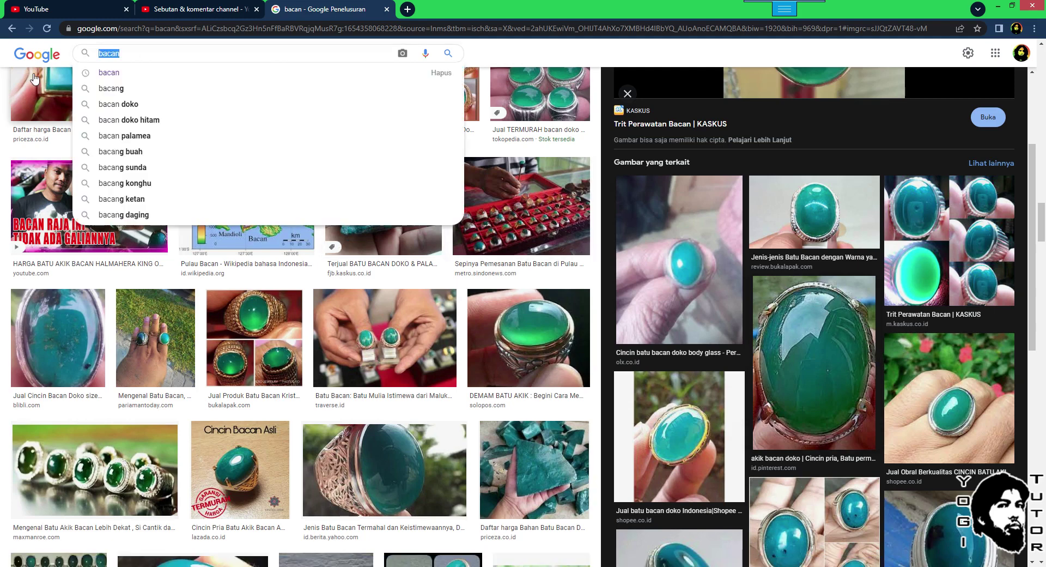
{"action": "type", "text": "chroom b"}
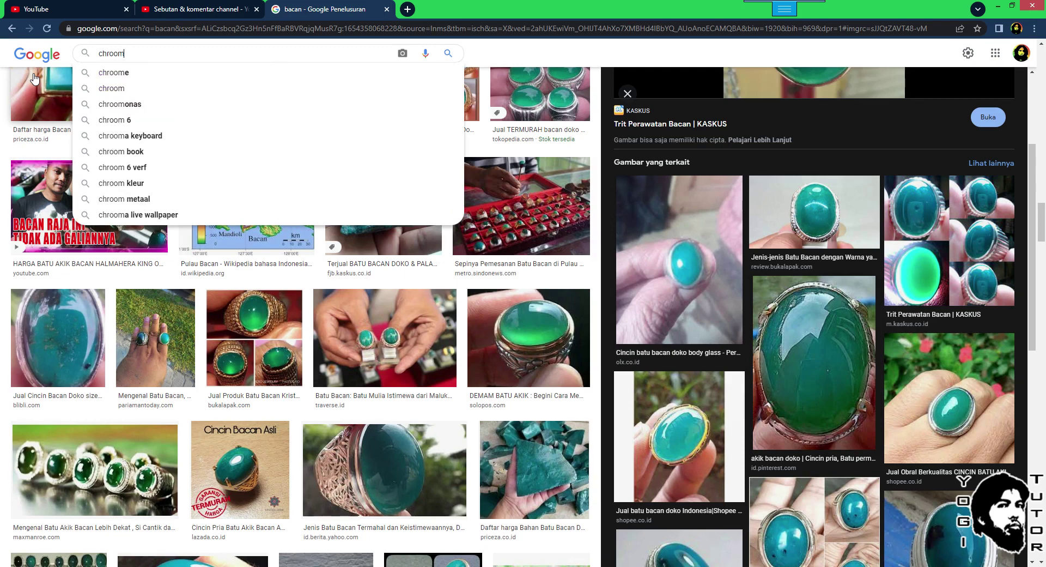
{"action": "type", "text": "all"}
{"action": "key", "text": "Return"}
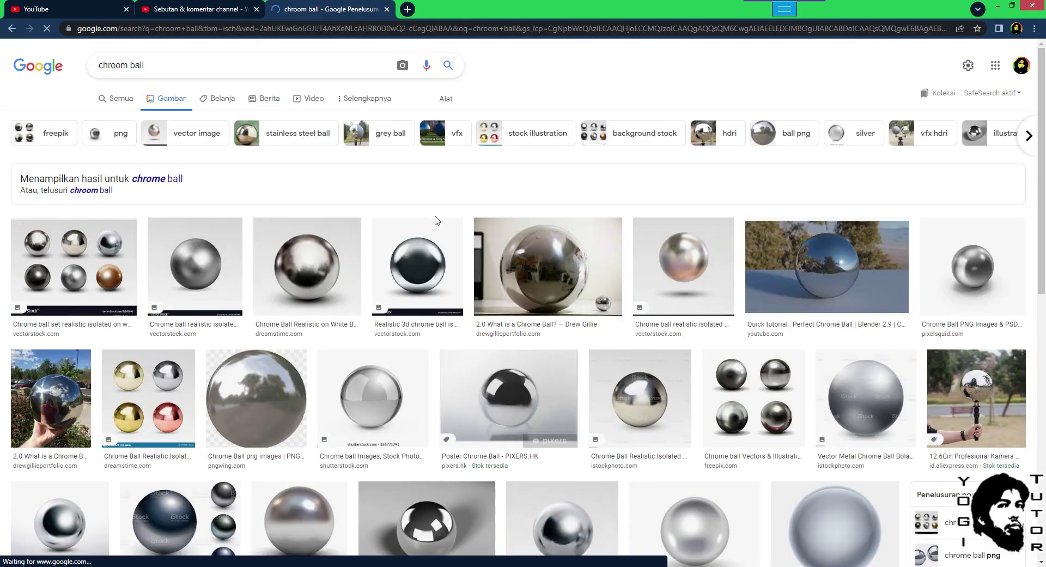
Look through the chrome ball image results for examples of how reflections and highlights appear on shiny spheres.
{"action": "scroll", "coordinate": [536, 262], "scroll_direction": "down", "scroll_amount": 3}
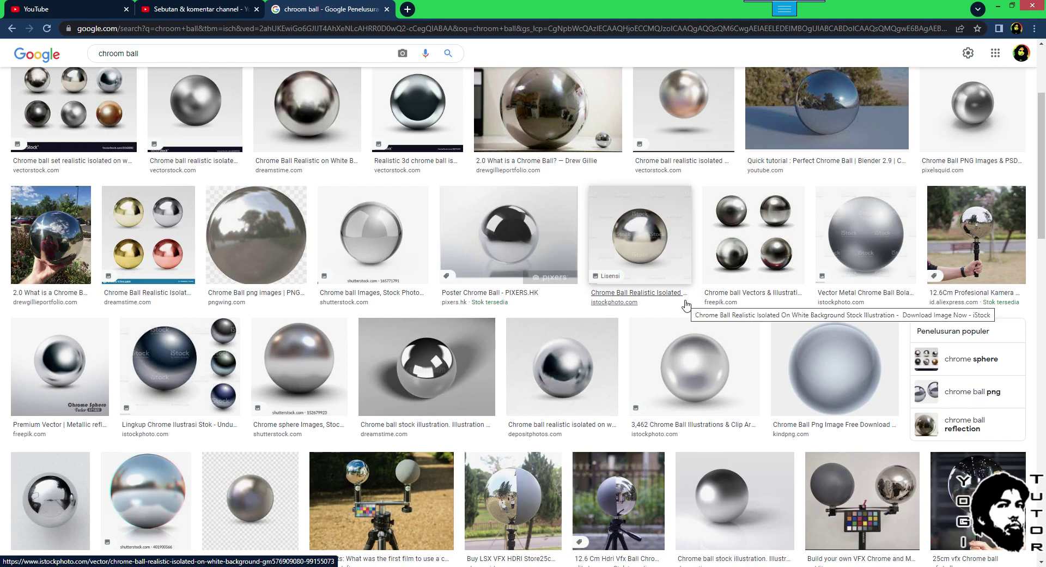
{"action": "scroll", "coordinate": [681, 304], "scroll_direction": "down", "scroll_amount": 2}
{"action": "scroll", "coordinate": [681, 304], "scroll_direction": "down", "scroll_amount": 4}
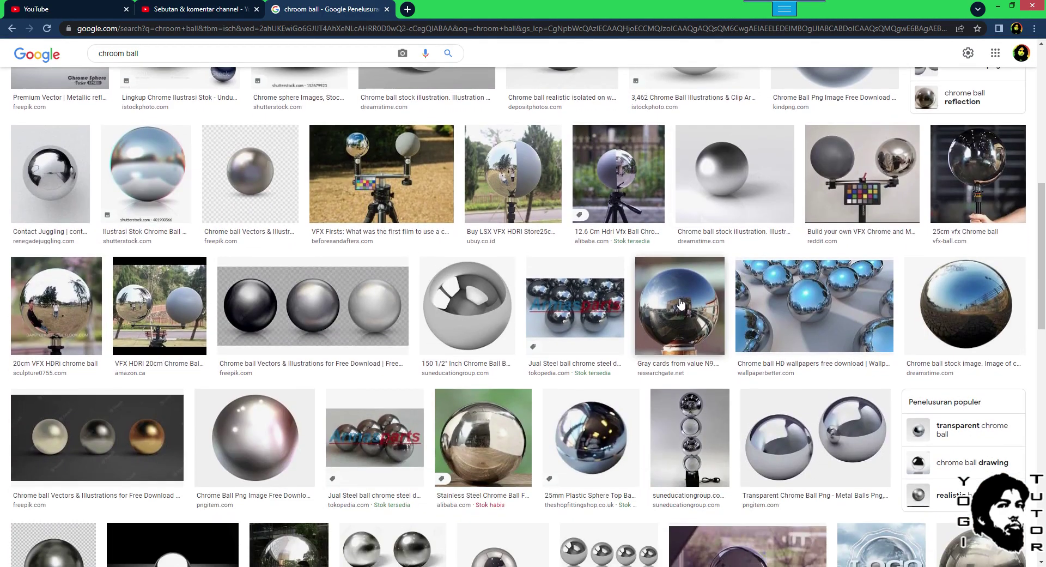
{"action": "scroll", "coordinate": [680, 304], "scroll_direction": "down", "scroll_amount": 3}
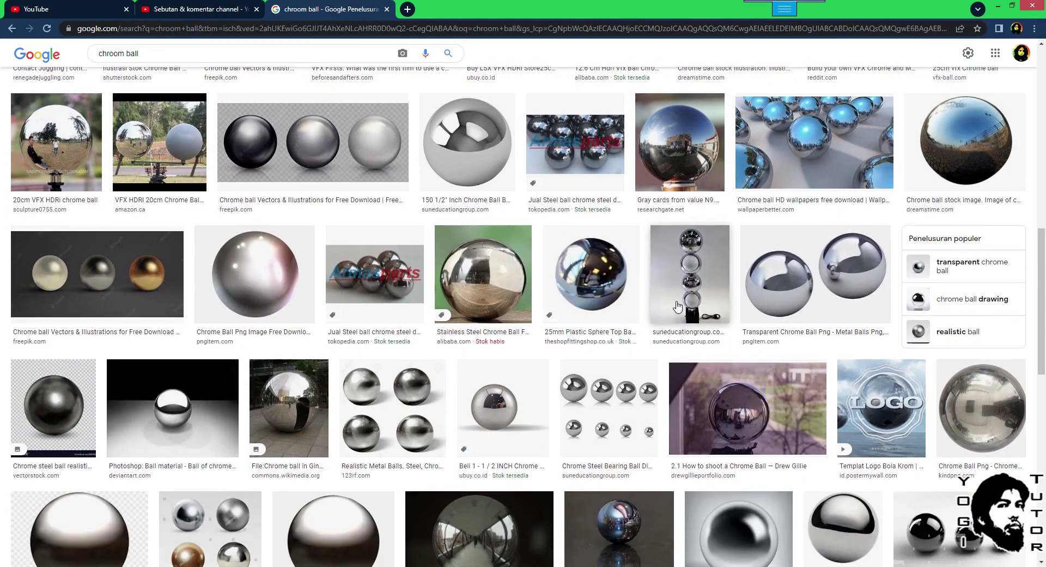
{"action": "scroll", "coordinate": [678, 307], "scroll_direction": "down", "scroll_amount": 2}
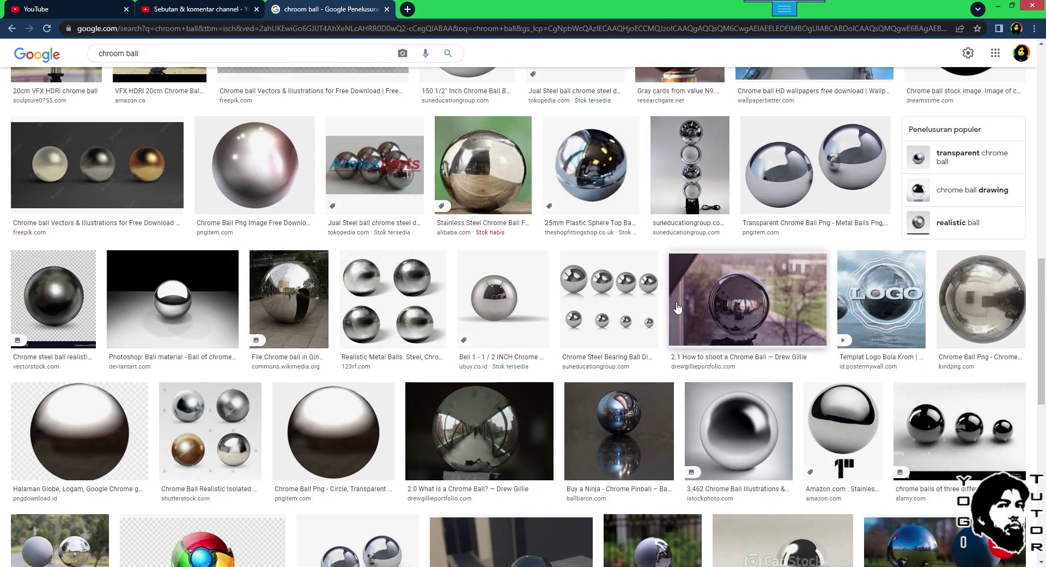
{"action": "scroll", "coordinate": [678, 307], "scroll_direction": "down", "scroll_amount": 4}
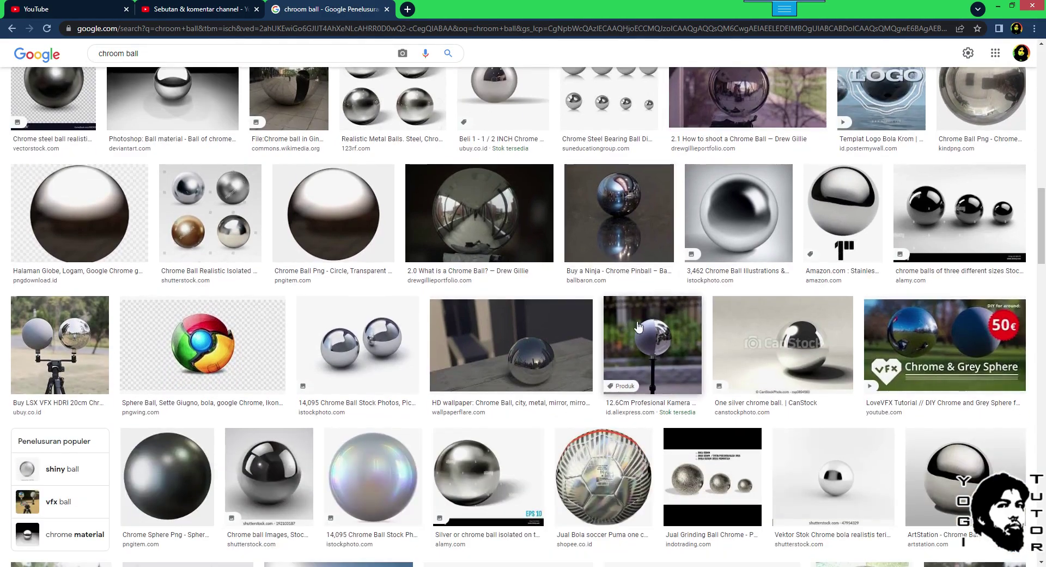
{"action": "scroll", "coordinate": [578, 267], "scroll_direction": "down", "scroll_amount": 2}
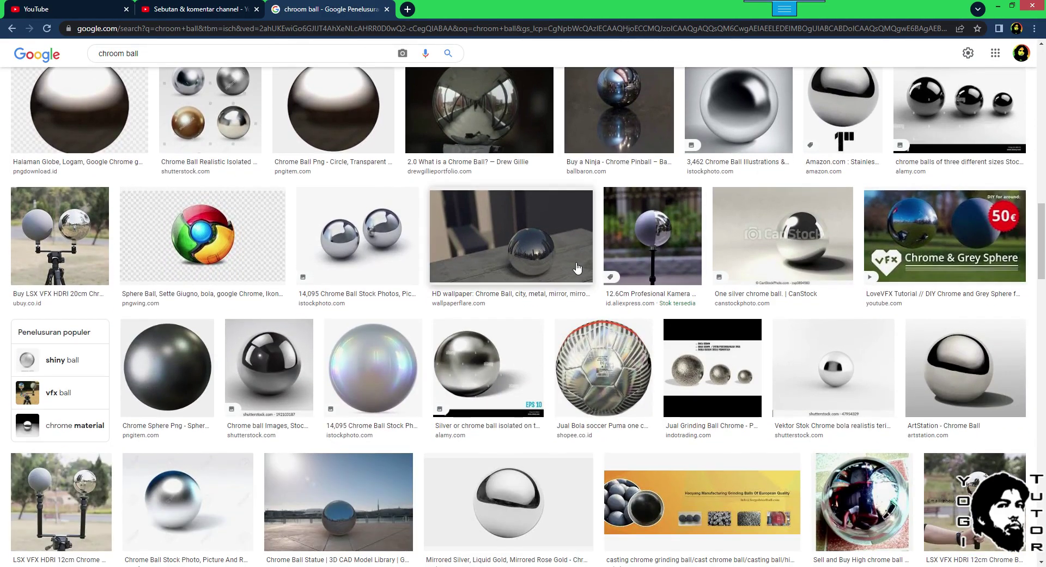
{"action": "scroll", "coordinate": [578, 267], "scroll_direction": "down", "scroll_amount": 1}
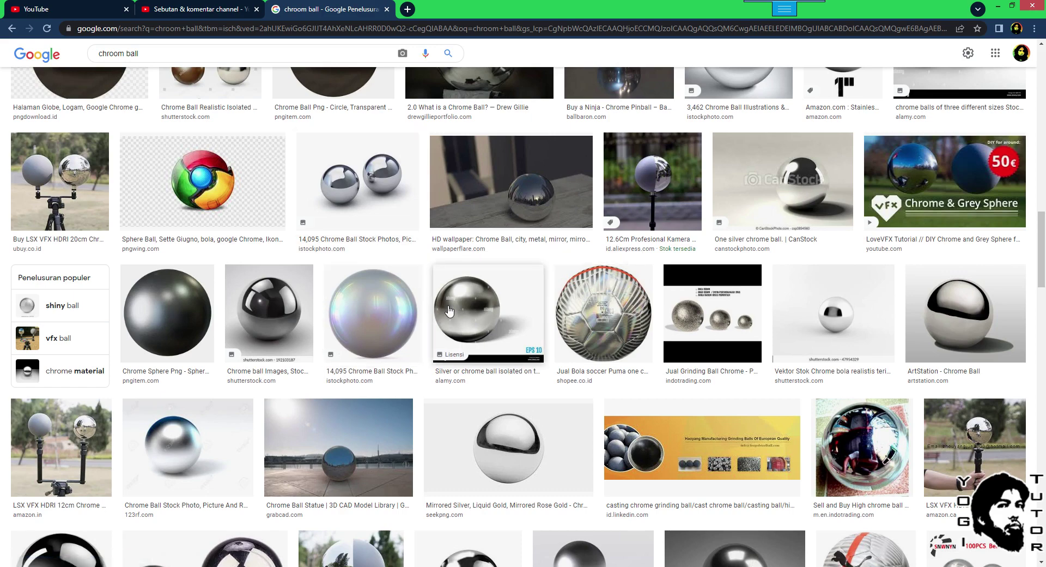
{"action": "key", "text": "alt+Tab"}
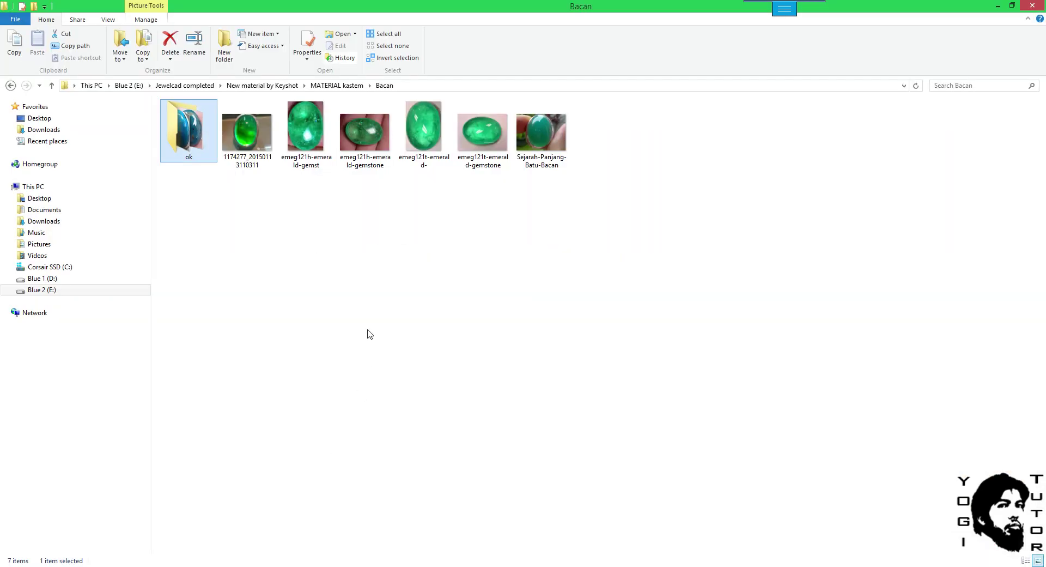
{"action": "double_click", "coordinate": [256, 135]}
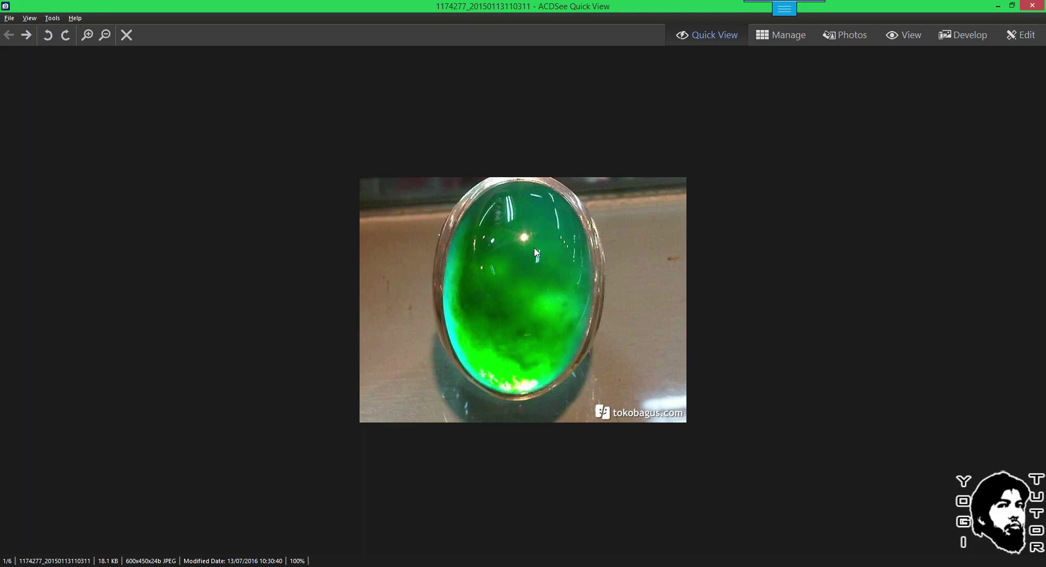
{"action": "left_click", "coordinate": [27, 35]}
{"action": "left_click", "coordinate": [26, 36]}
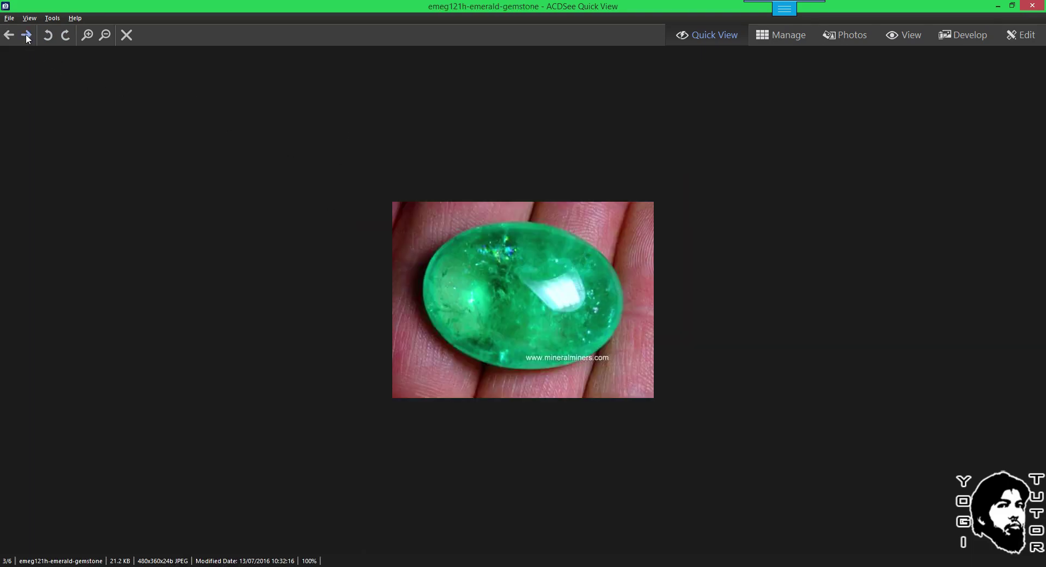
{"action": "left_click", "coordinate": [26, 36]}
{"action": "left_click", "coordinate": [26, 36]}
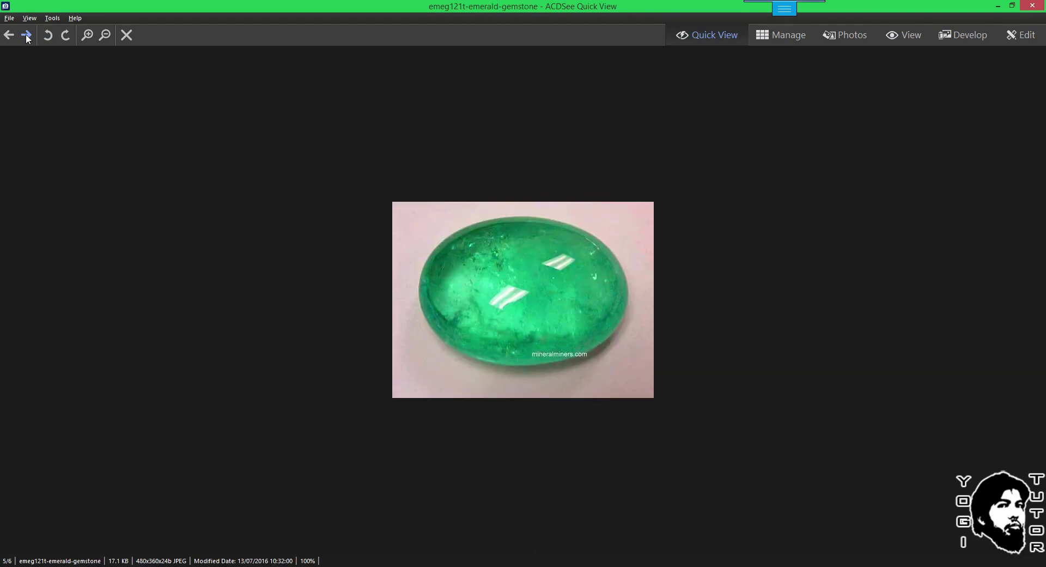
{"action": "left_click", "coordinate": [1032, 5]}
Open the ok subfolder, view the cropped stone images up to batu-cincin-bacan-10, and select Sejarah-Panjang-Batu-Bacan.
{"action": "double_click", "coordinate": [190, 128]}
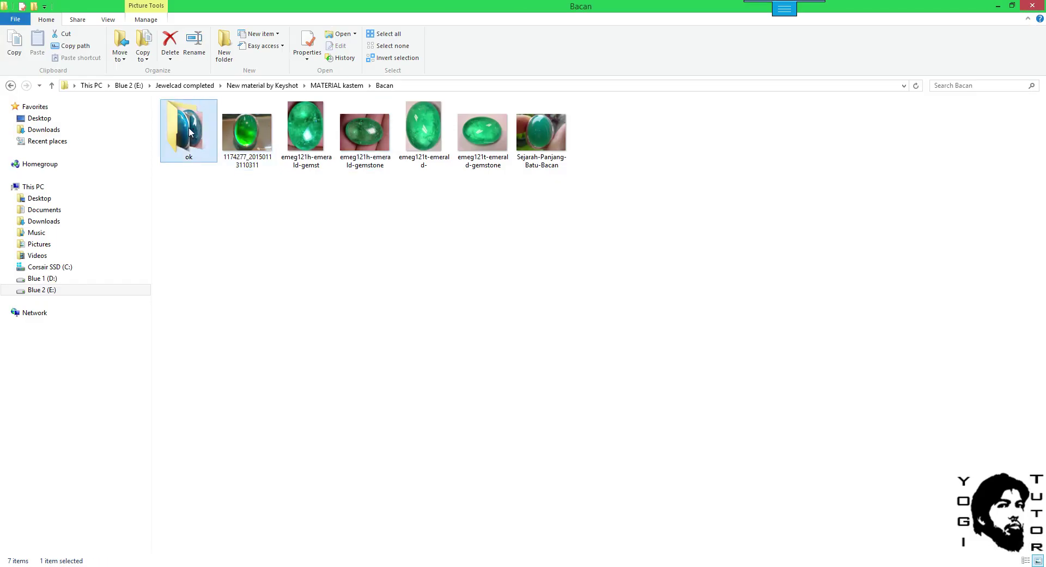
{"action": "left_click", "coordinate": [191, 129]}
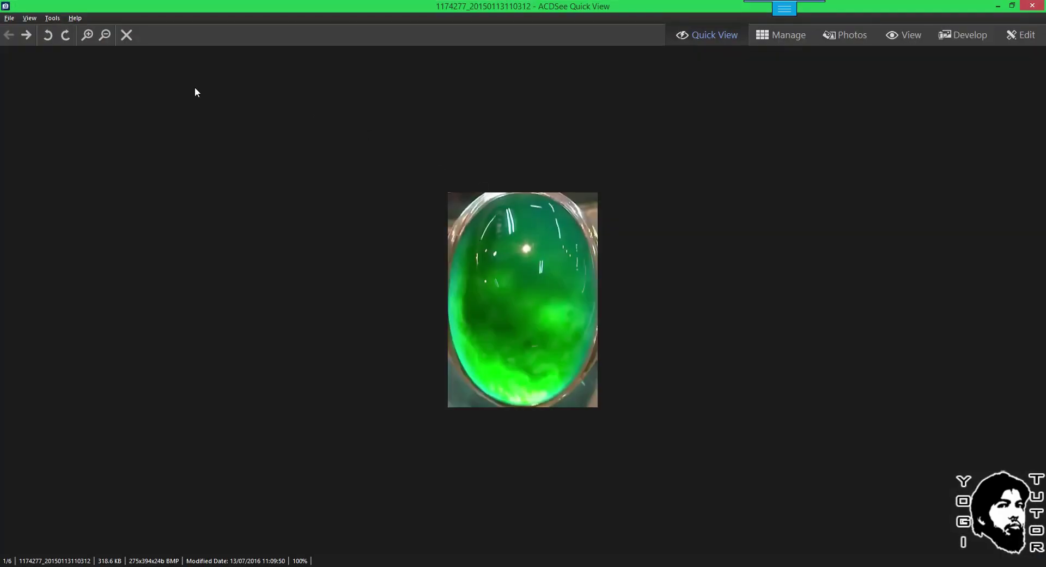
{"action": "left_click", "coordinate": [26, 36]}
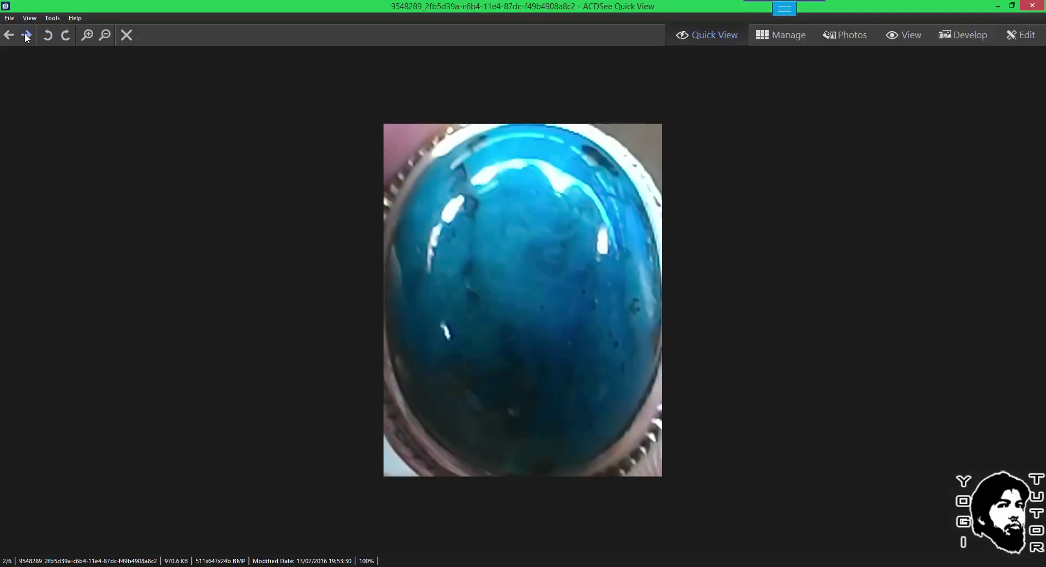
{"action": "left_click", "coordinate": [26, 36]}
{"action": "left_click", "coordinate": [26, 36]}
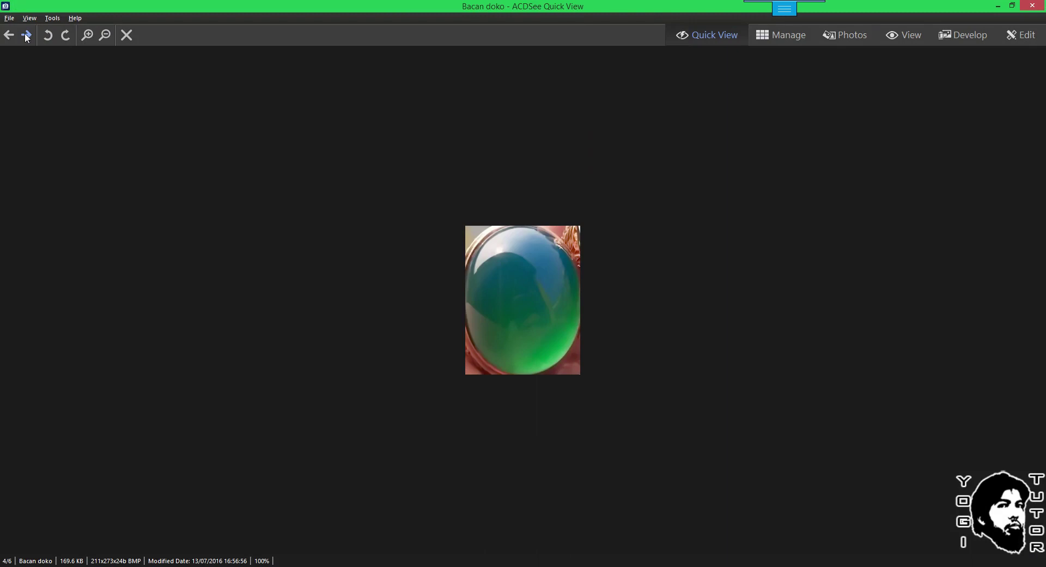
{"action": "left_click", "coordinate": [26, 36]}
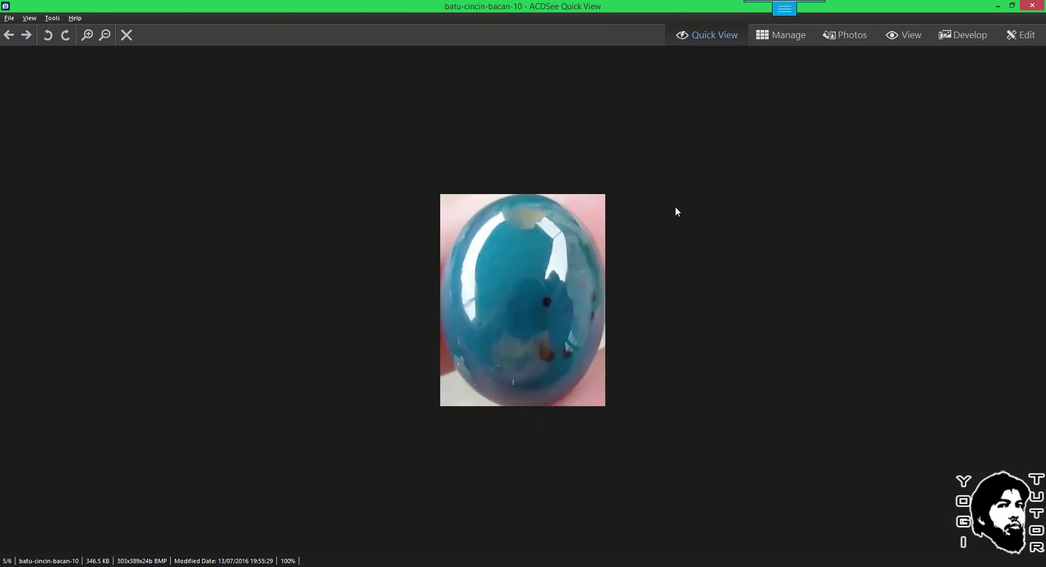
{"action": "left_click", "coordinate": [1033, 5]}
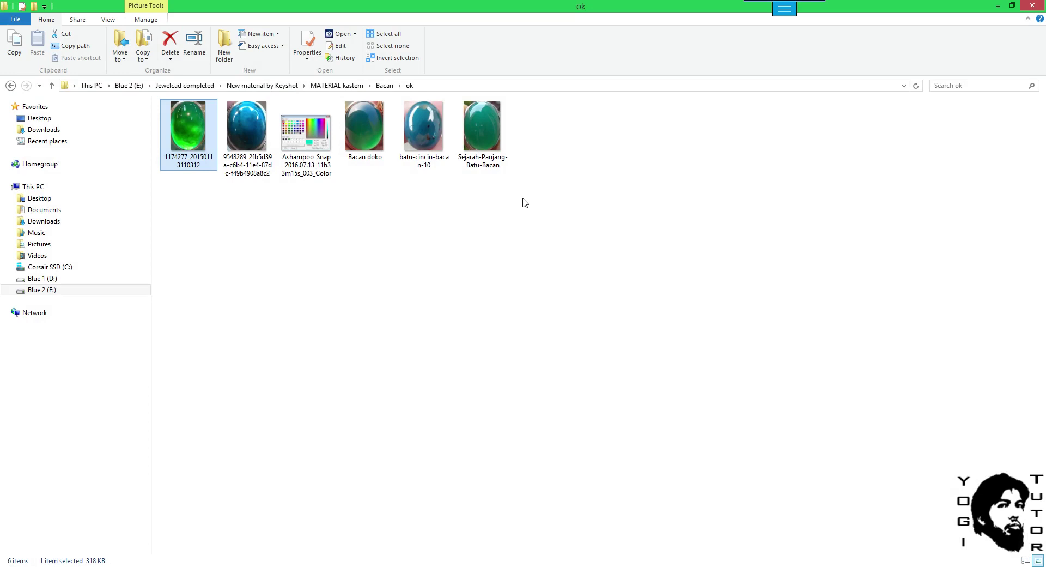
{"action": "left_click", "coordinate": [496, 159]}
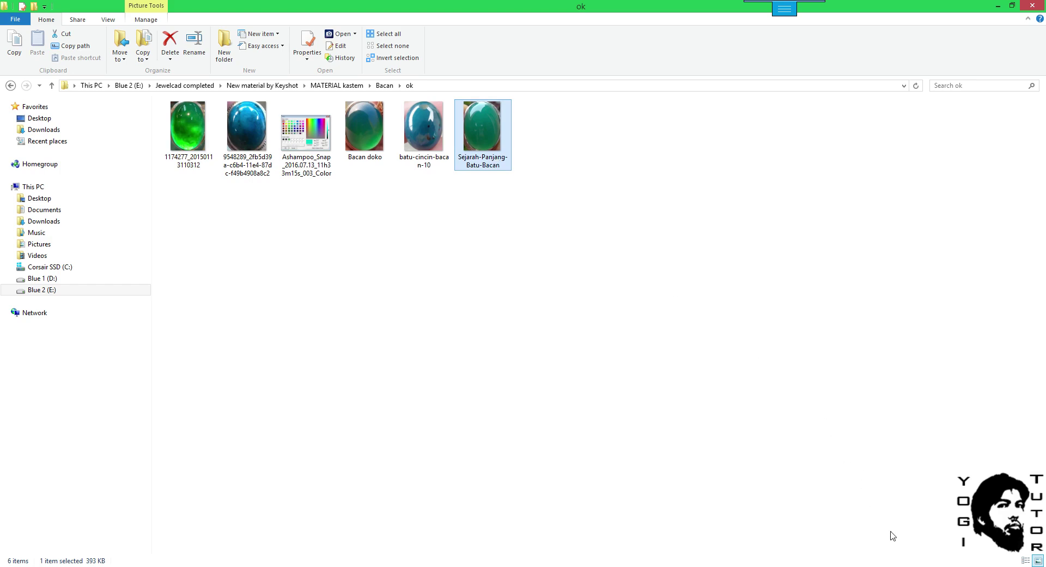
Disconnect the computer from its current Wi-Fi network.
{"action": "left_click", "coordinate": [990, 564]}
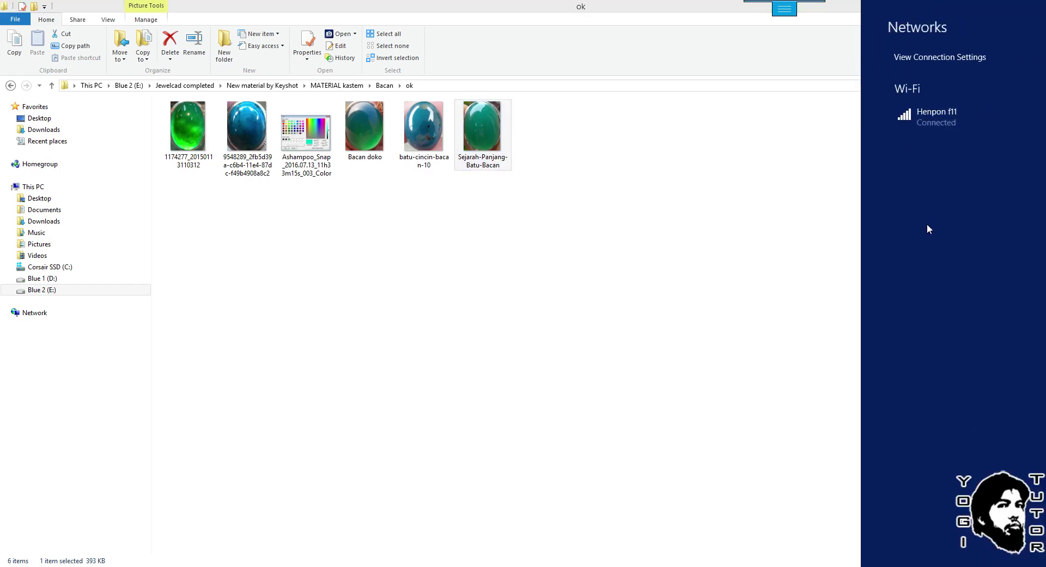
{"action": "left_click", "coordinate": [936, 128]}
{"action": "left_click", "coordinate": [972, 155]}
{"action": "left_click", "coordinate": [661, 201]}
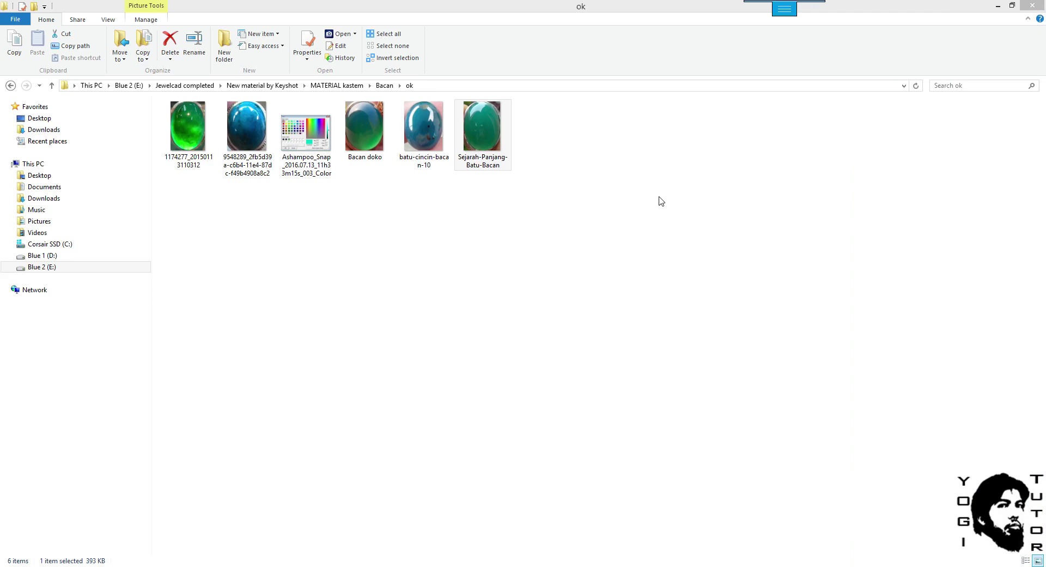
{"action": "left_click", "coordinate": [502, 146]}
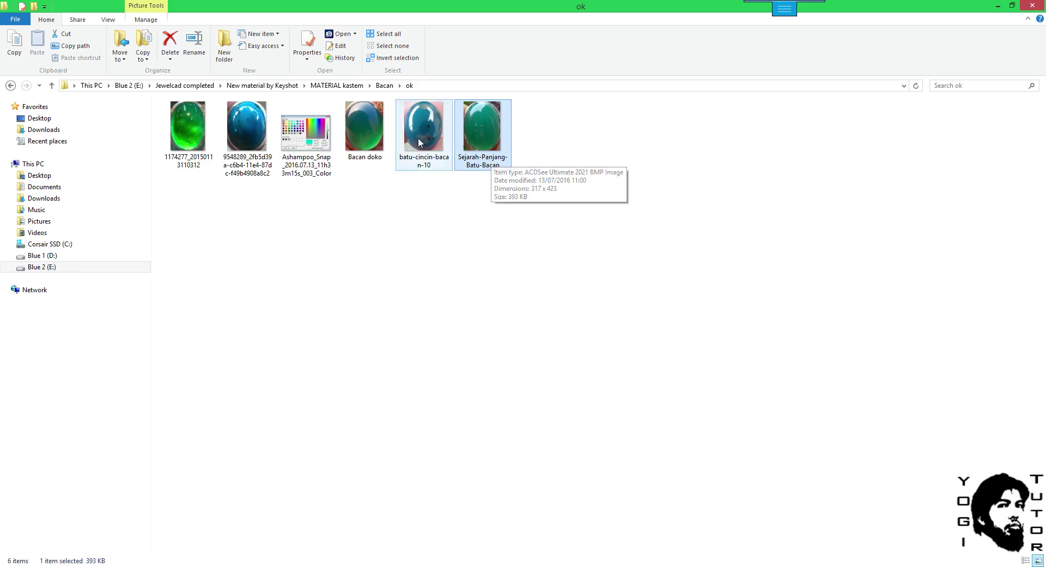
{"action": "left_click", "coordinate": [196, 134]}
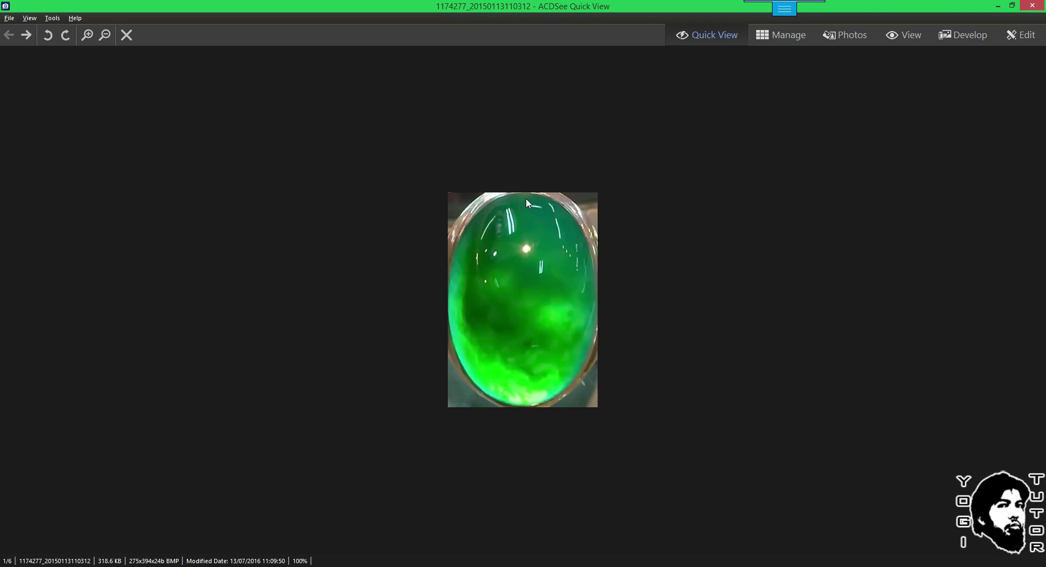
{"action": "scroll", "coordinate": [526, 199], "scroll_direction": "up", "scroll_amount": 1, "text": "ctrl"}
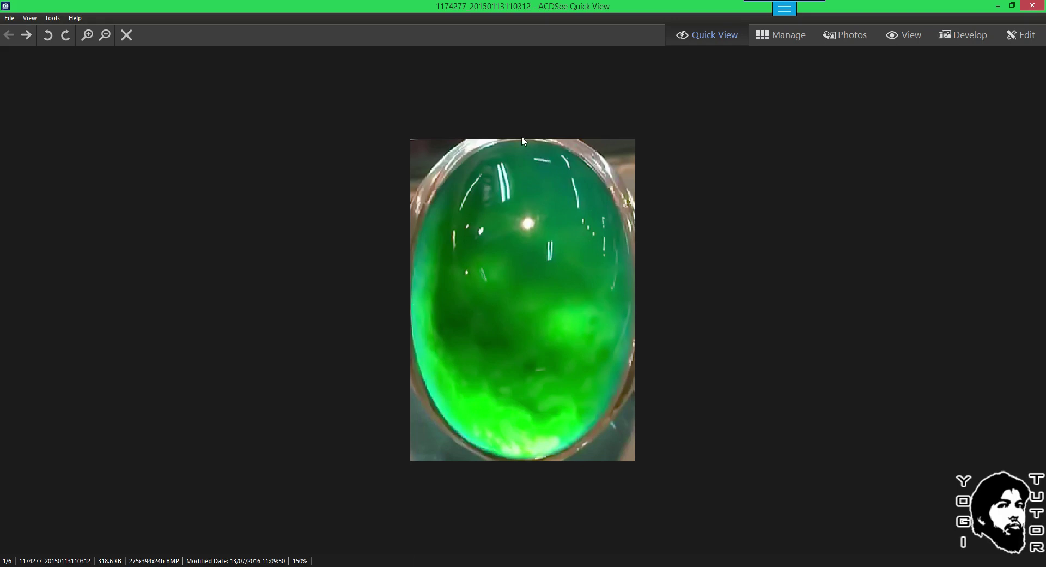
{"action": "left_click", "coordinate": [1033, 5]}
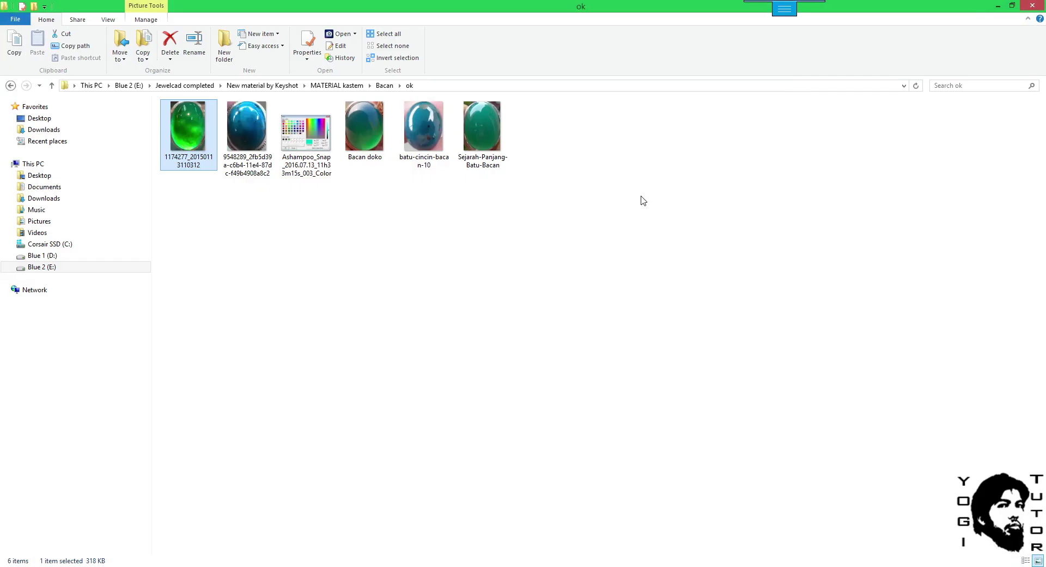
{"action": "left_click", "coordinate": [428, 131]}
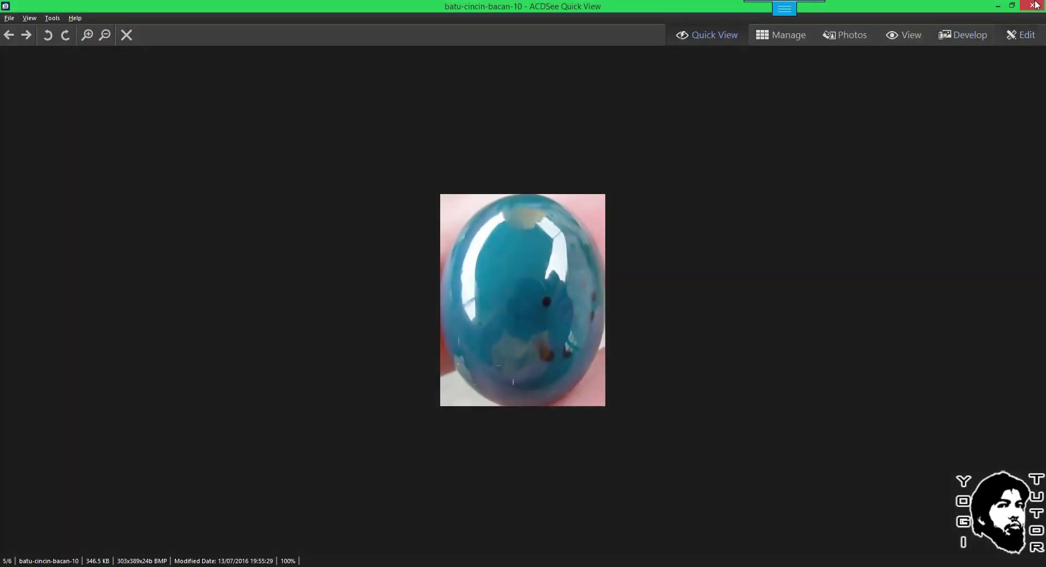
{"action": "left_click", "coordinate": [1034, 5]}
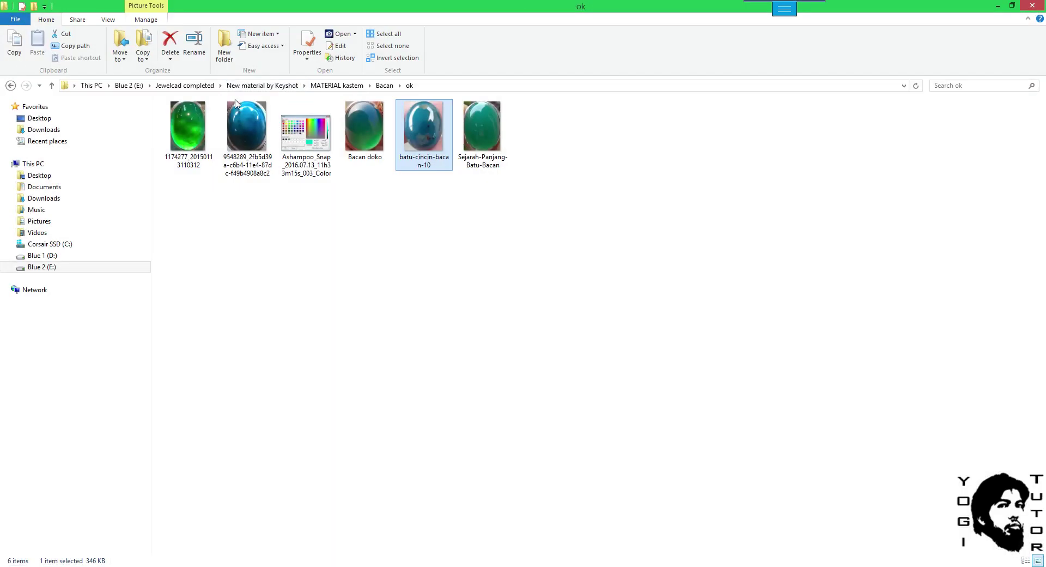
Open the Black Oval folder in MATERIAL kastem and view the Gem_Opal_Black bulge and Gem_Opal_Black textures.
{"action": "left_click", "coordinate": [52, 86]}
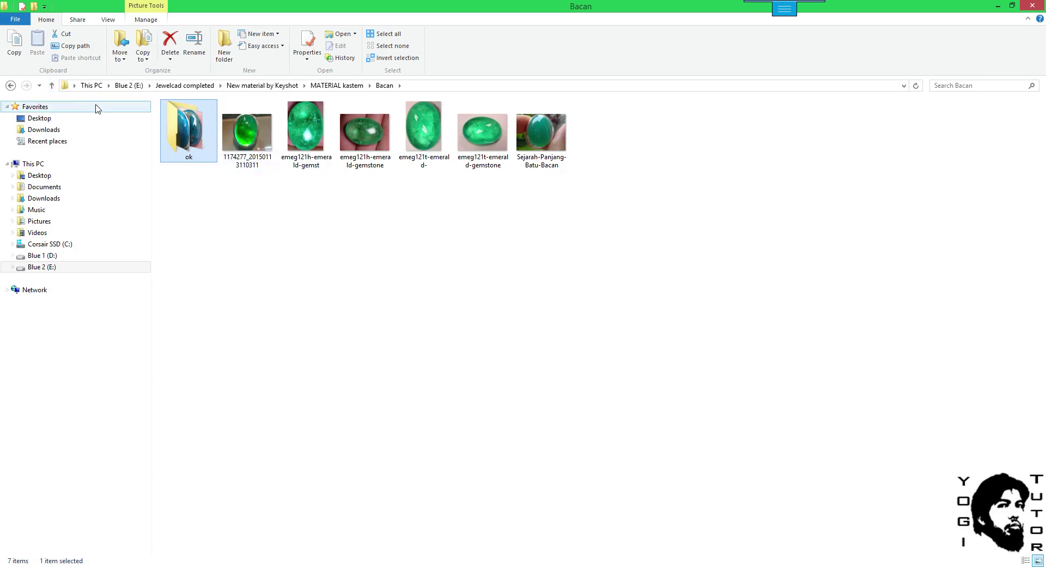
{"action": "left_click", "coordinate": [52, 86]}
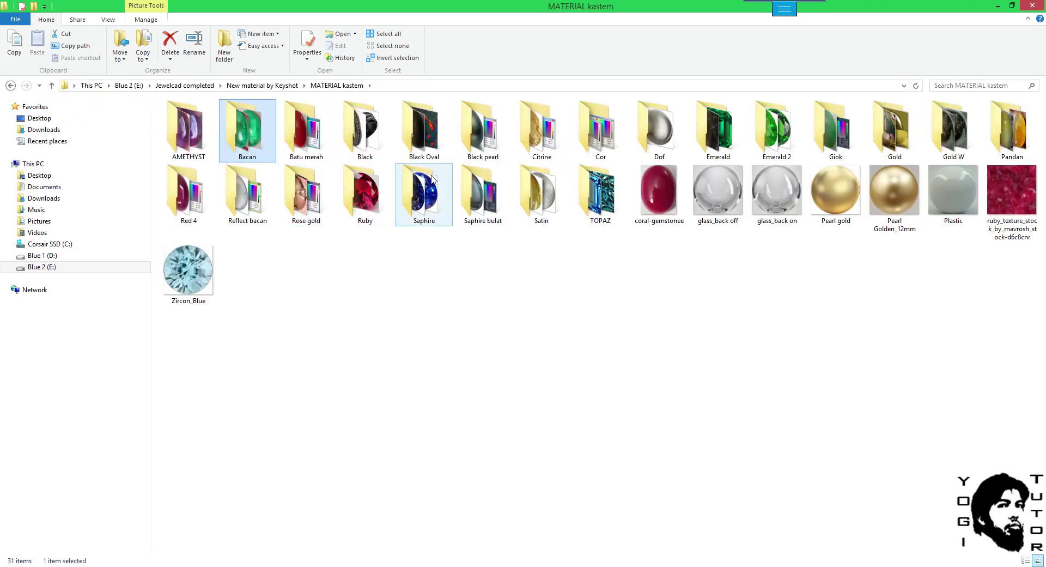
{"action": "double_click", "coordinate": [429, 152]}
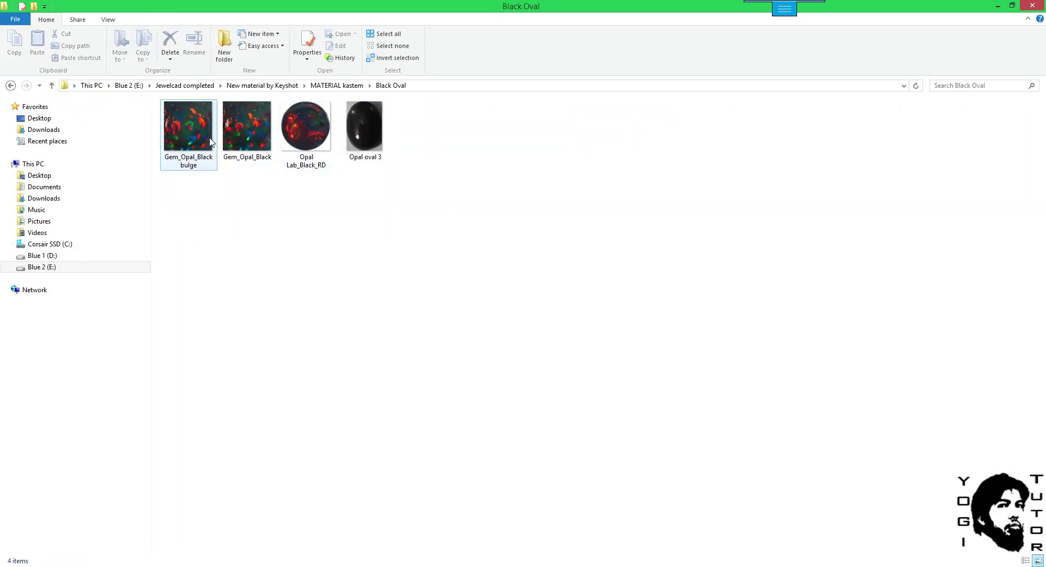
{"action": "left_click", "coordinate": [205, 137]}
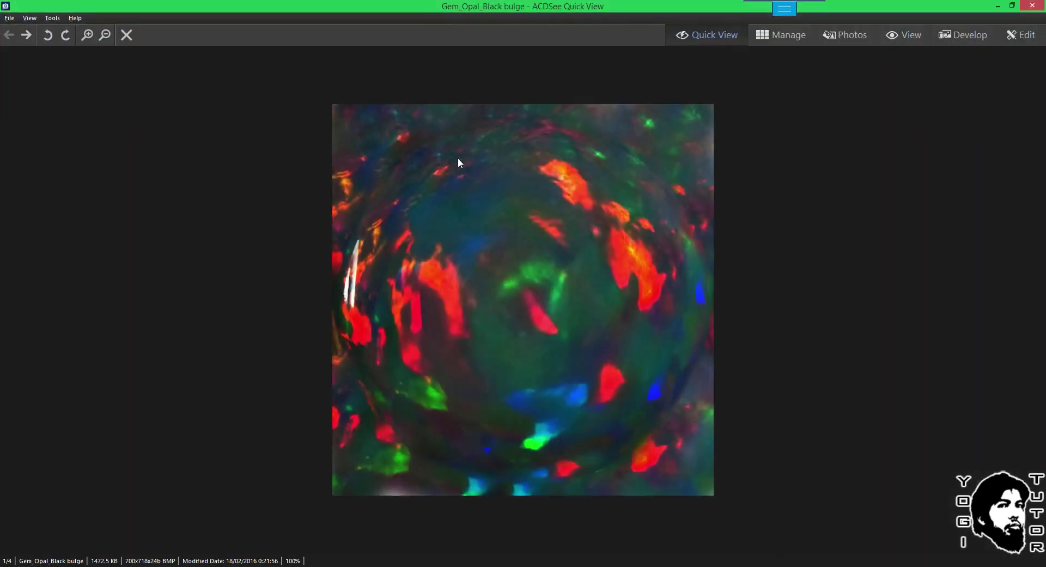
{"action": "left_click", "coordinate": [27, 35]}
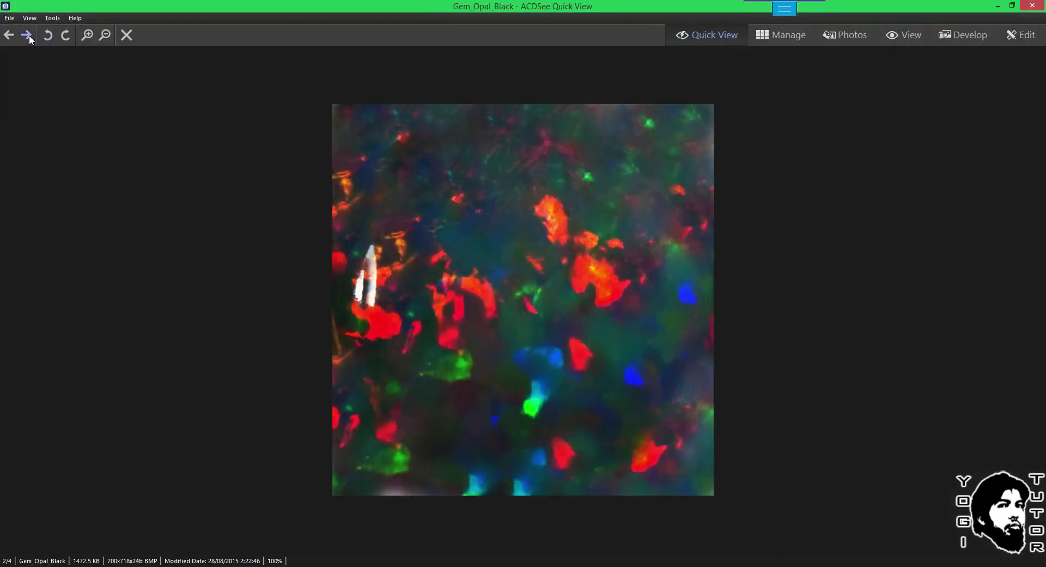
View the Opal Lab_Black_RD texture, then switch to JewelCAD and inspect the rendered oval black opal stone in top and 3D views.
{"action": "left_click", "coordinate": [28, 35]}
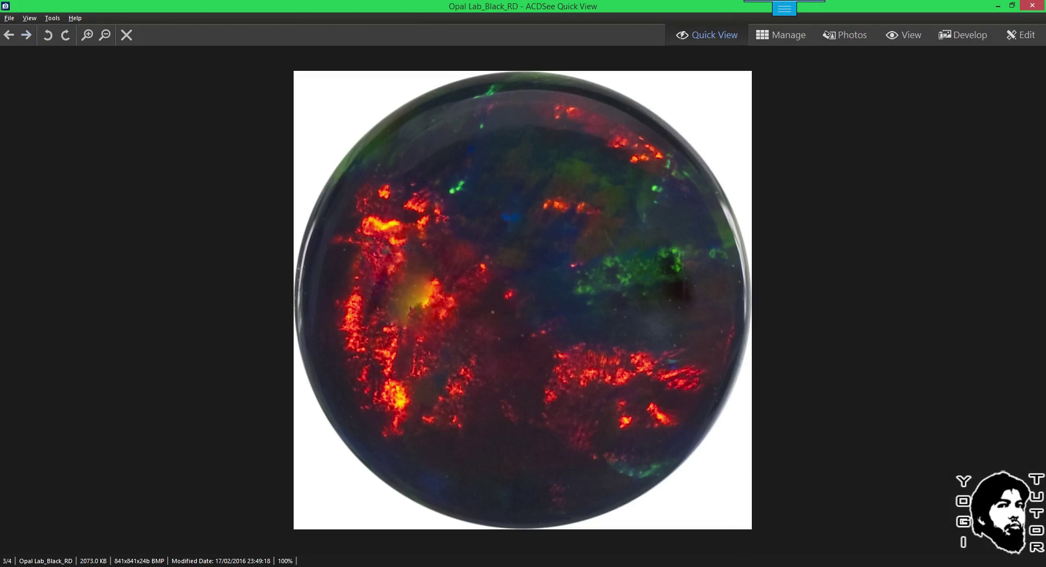
{"action": "left_click", "coordinate": [747, 565]}
{"action": "scroll", "coordinate": [728, 284], "scroll_direction": "up", "scroll_amount": 1}
{"action": "key", "text": "F10"}
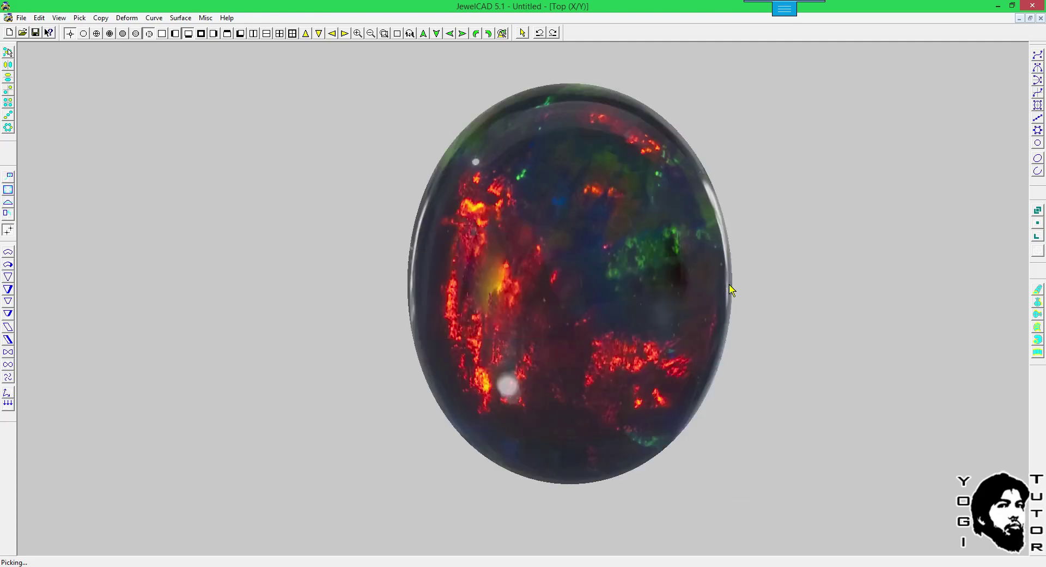
{"action": "scroll", "coordinate": [731, 284], "scroll_direction": "down", "scroll_amount": 1}
{"action": "middle_click_drag", "start_coordinate": [731, 283], "coordinate": [713, 299]}
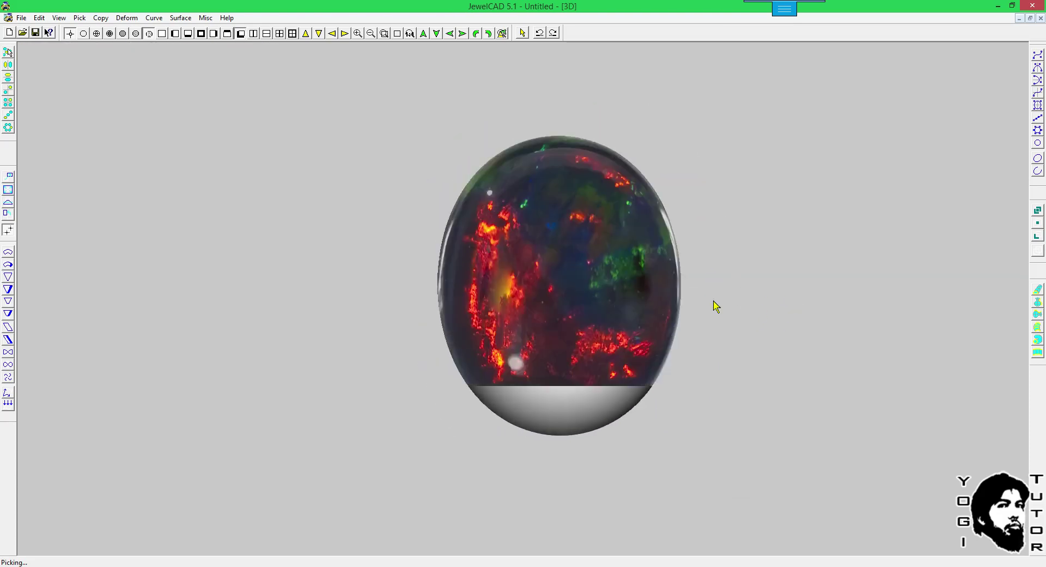
Reopen the Black Oval folder in MATERIAL kastem, and locate Opal Lab_Black_RD in JewelCAD's TxtrMap folder.
{"action": "left_click", "coordinate": [834, 566]}
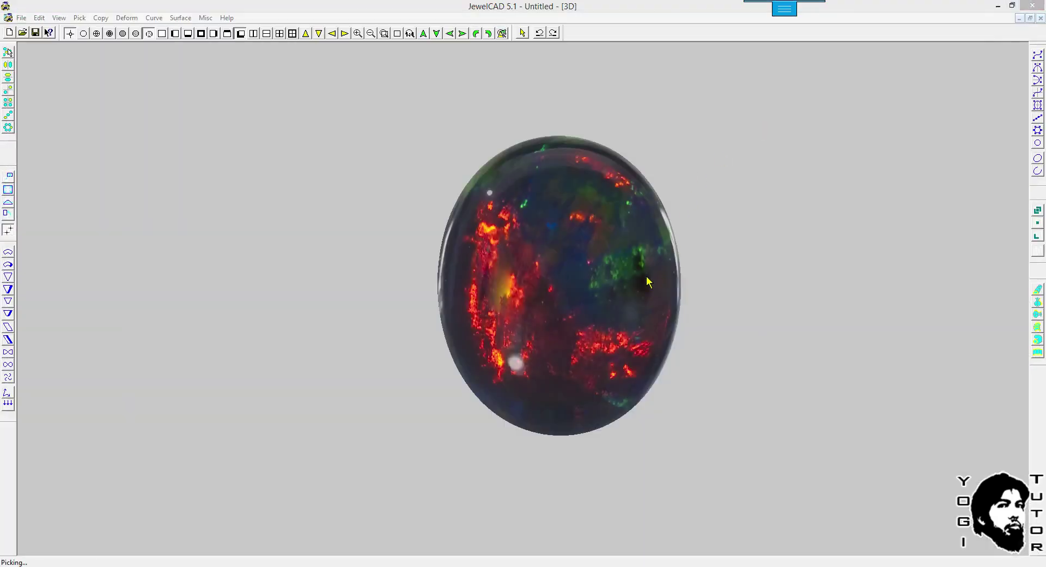
{"action": "mouse_move", "coordinate": [414, 563]}
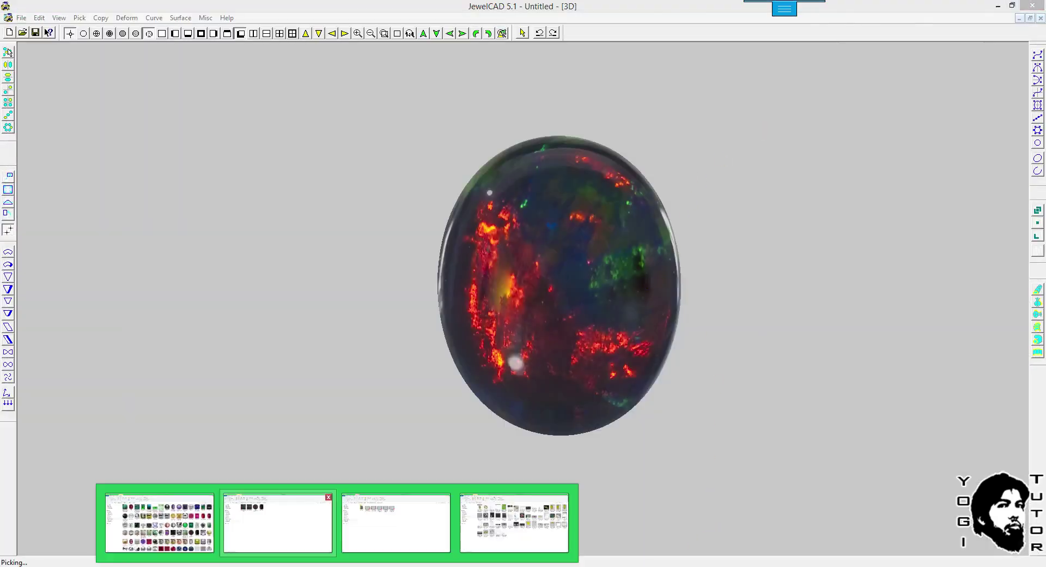
{"action": "left_click", "coordinate": [414, 521]}
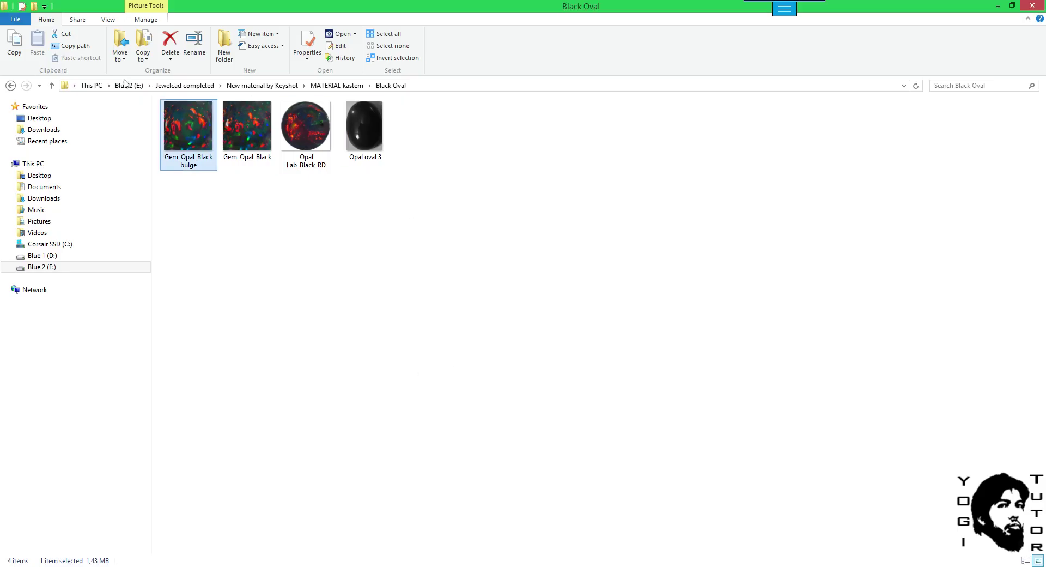
{"action": "left_click", "coordinate": [51, 86]}
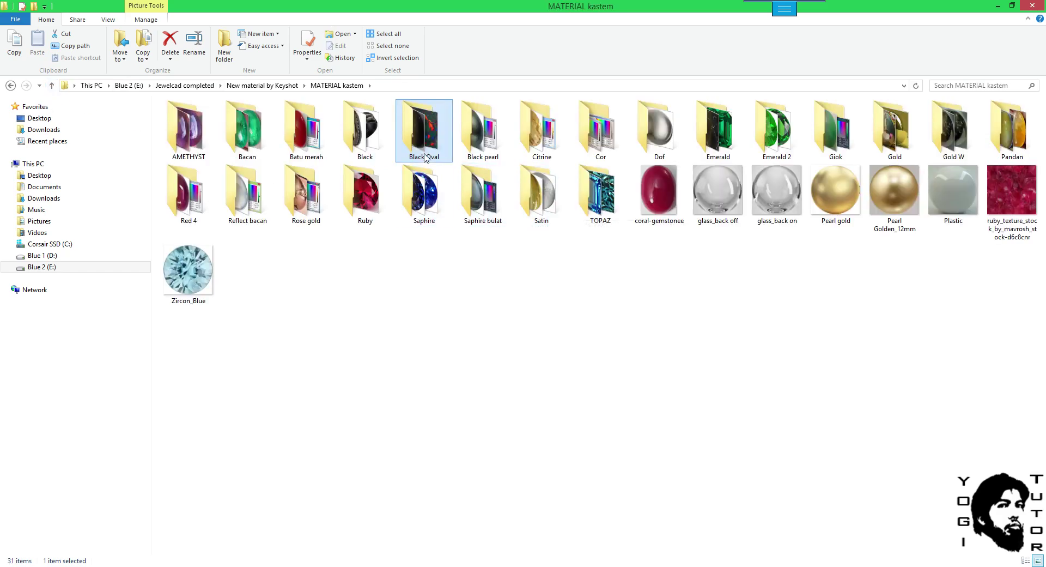
{"action": "double_click", "coordinate": [423, 130]}
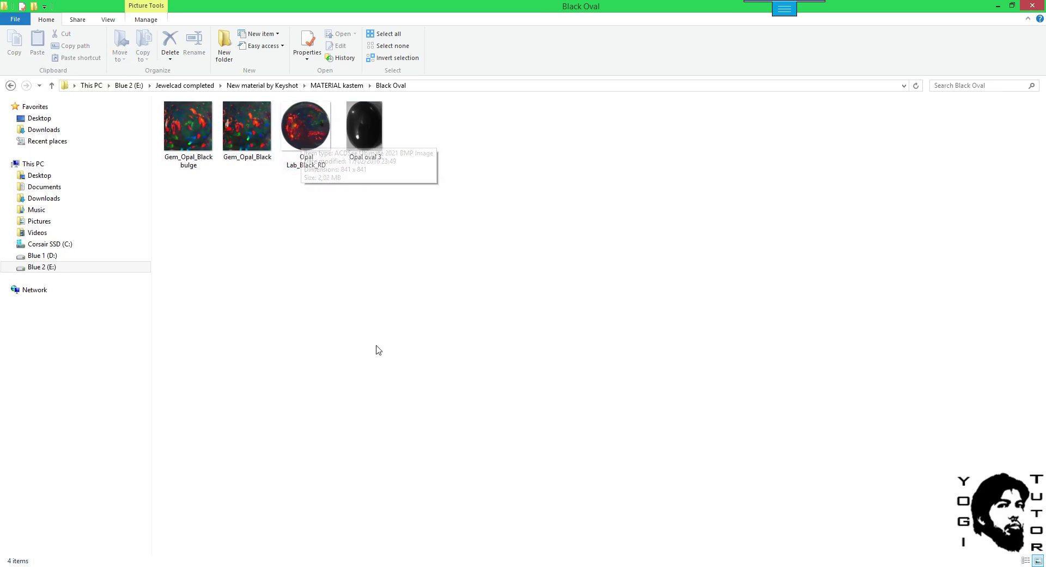
{"action": "key", "text": "alt+Tab"}
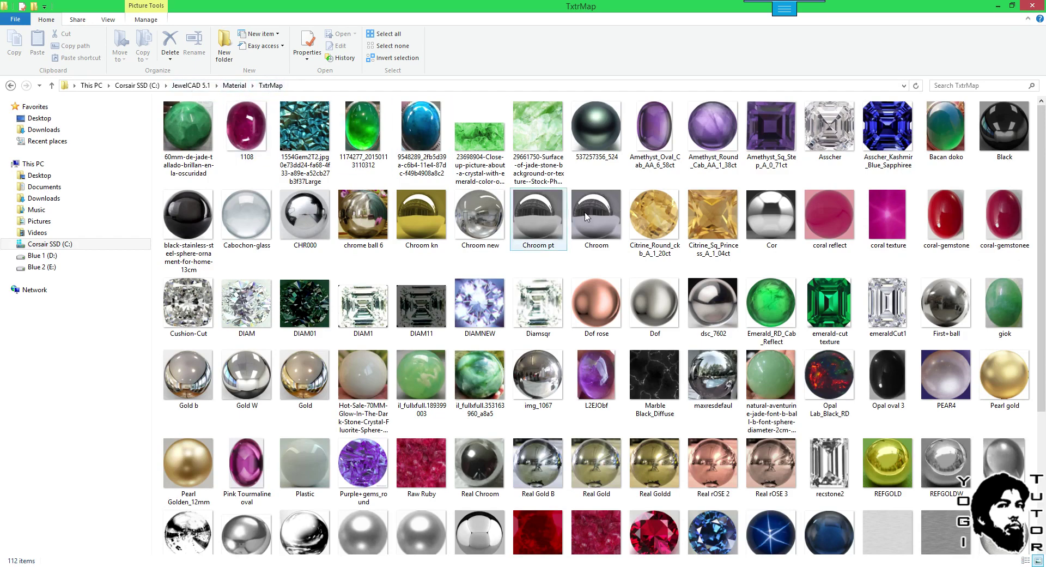
{"action": "left_click", "coordinate": [843, 393]}
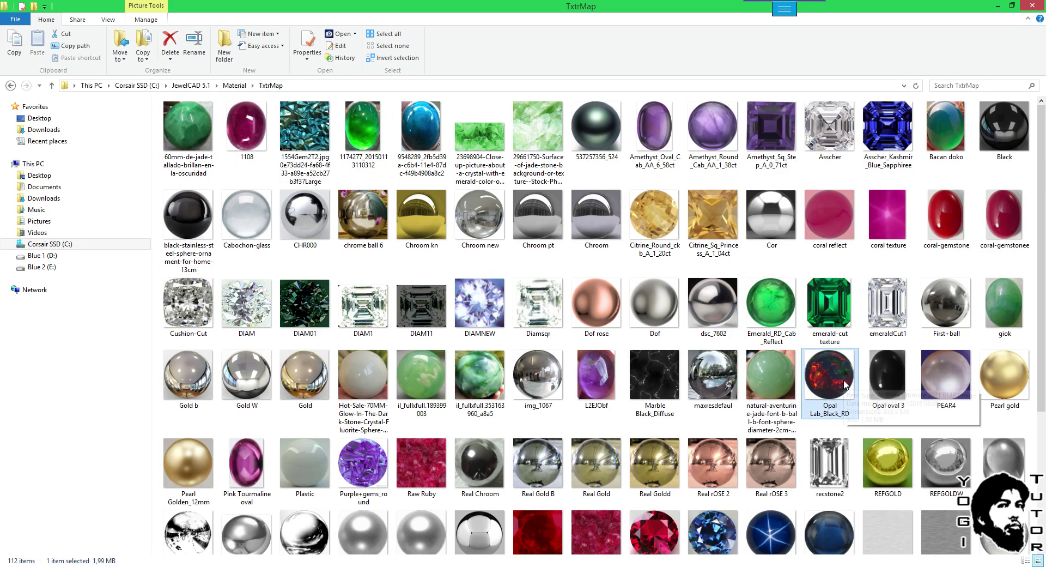
{"action": "mouse_move", "coordinate": [829, 382]}
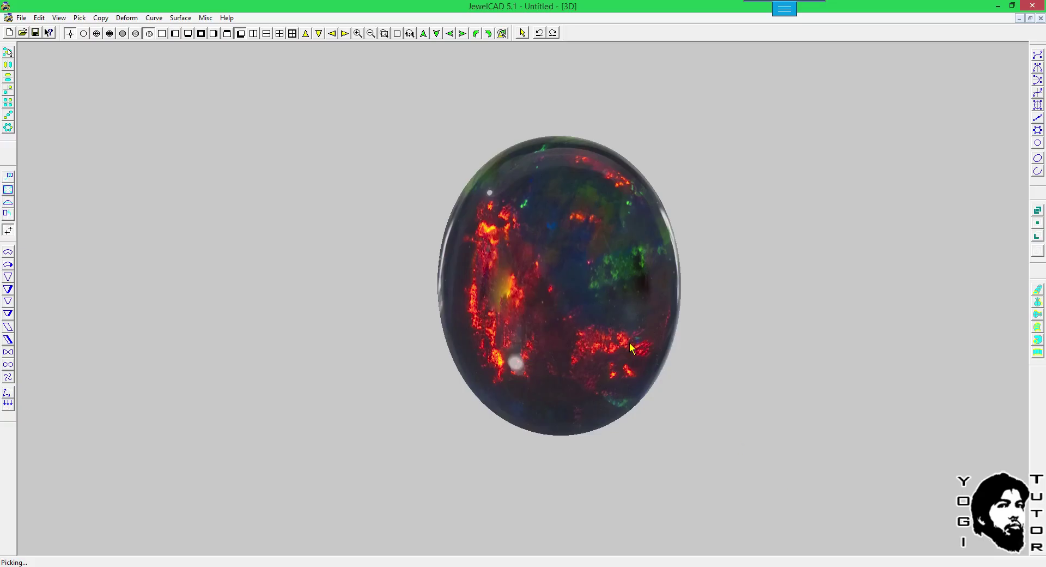
Switch to JewelCAD and examine the oval cabochon as a wireframe in 3D and top views.
{"action": "left_click", "coordinate": [641, 281]}
{"action": "left_click_drag", "start_coordinate": [661, 266], "coordinate": [607, 272]}
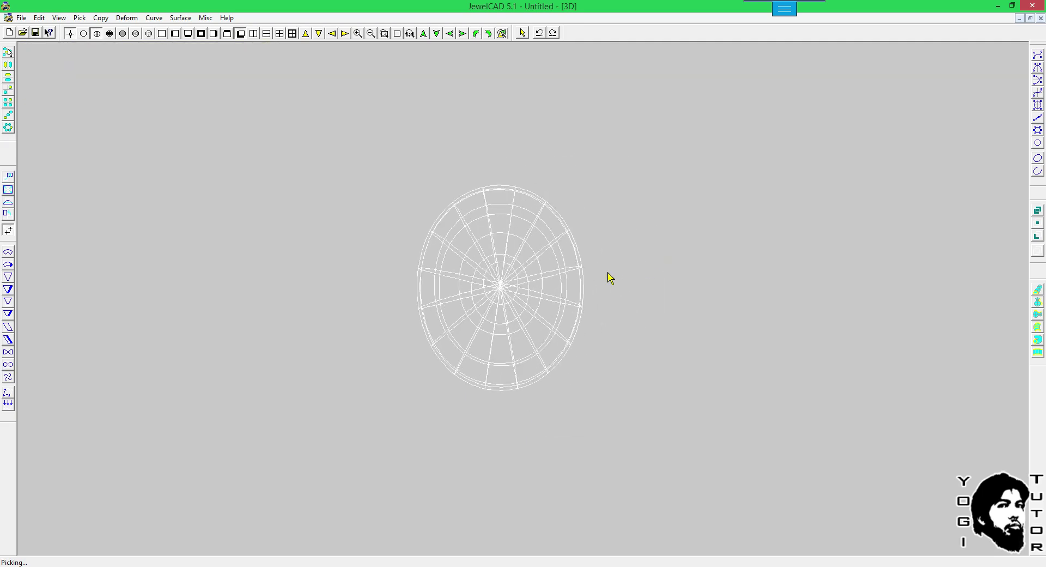
{"action": "key", "text": "F7"}
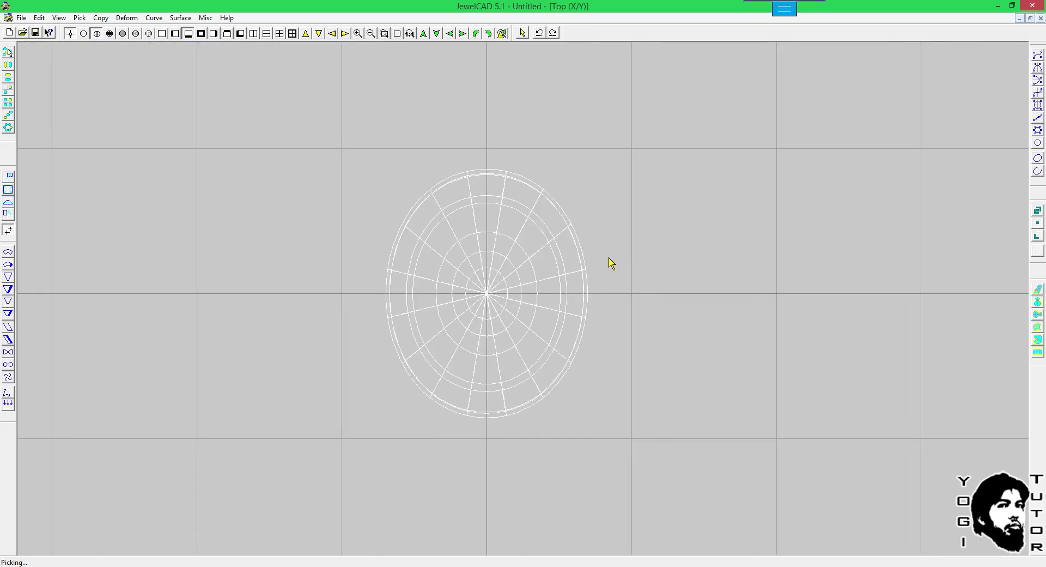
{"action": "key", "text": "F12"}
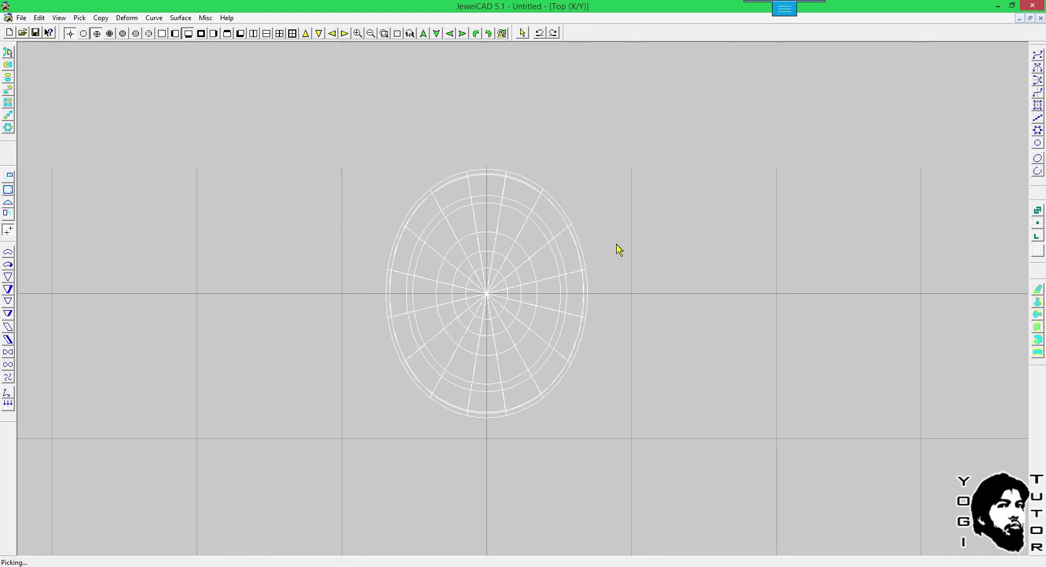
{"action": "key", "text": "F10"}
{"action": "key", "text": "F8"}
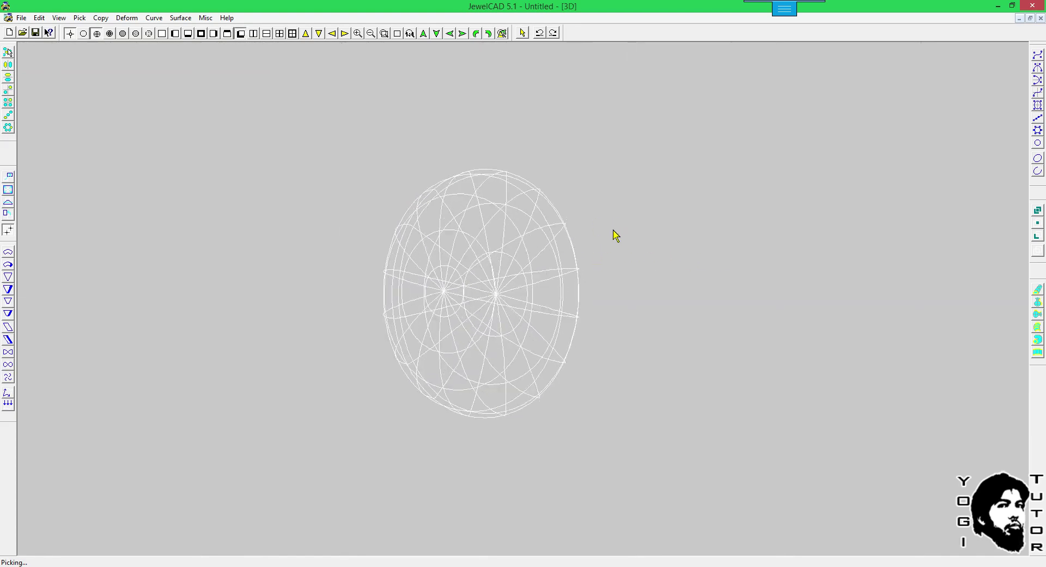
{"action": "key", "text": "F12"}
{"action": "key", "text": "F6"}
{"action": "key", "text": "F5"}
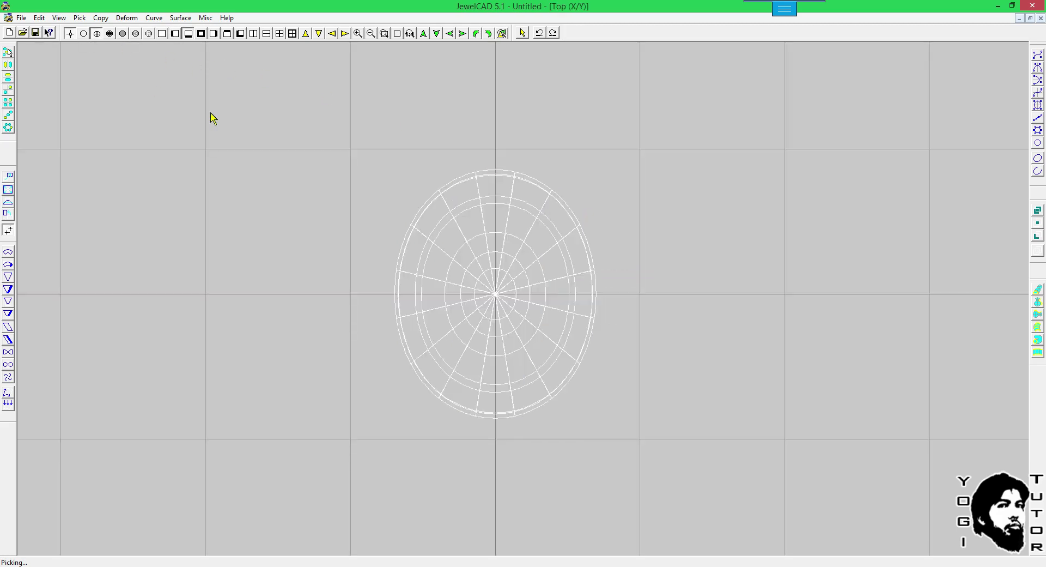
Apply the GOLD material to the oval cabochon and inspect it shaded in 3D.
{"action": "key", "text": "alt+e"}
{"action": "key", "text": "m"}
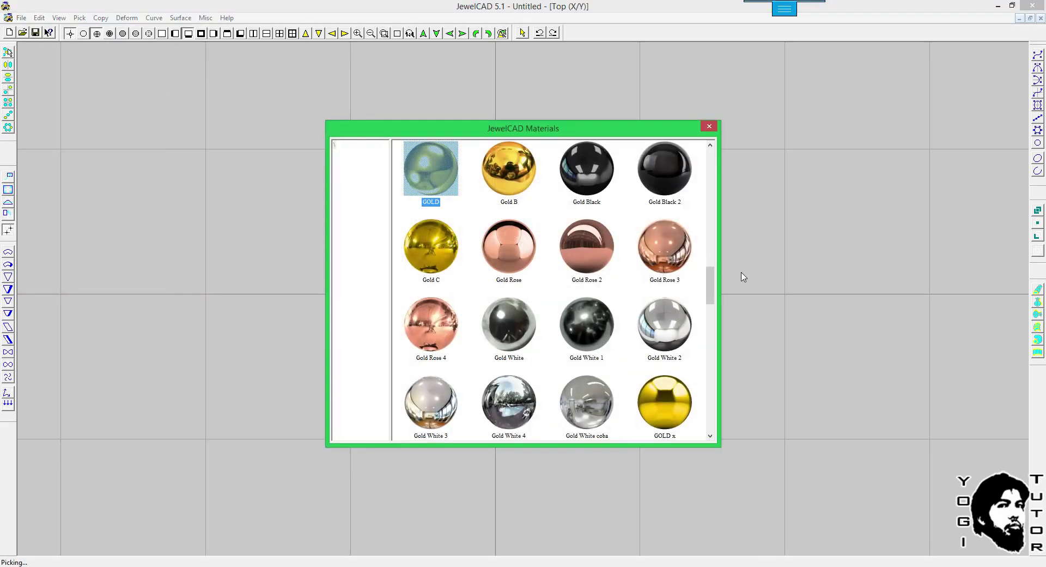
{"action": "scroll", "coordinate": [741, 272], "scroll_direction": "down", "scroll_amount": 5}
{"action": "scroll", "coordinate": [739, 267], "scroll_direction": "up", "scroll_amount": 10}
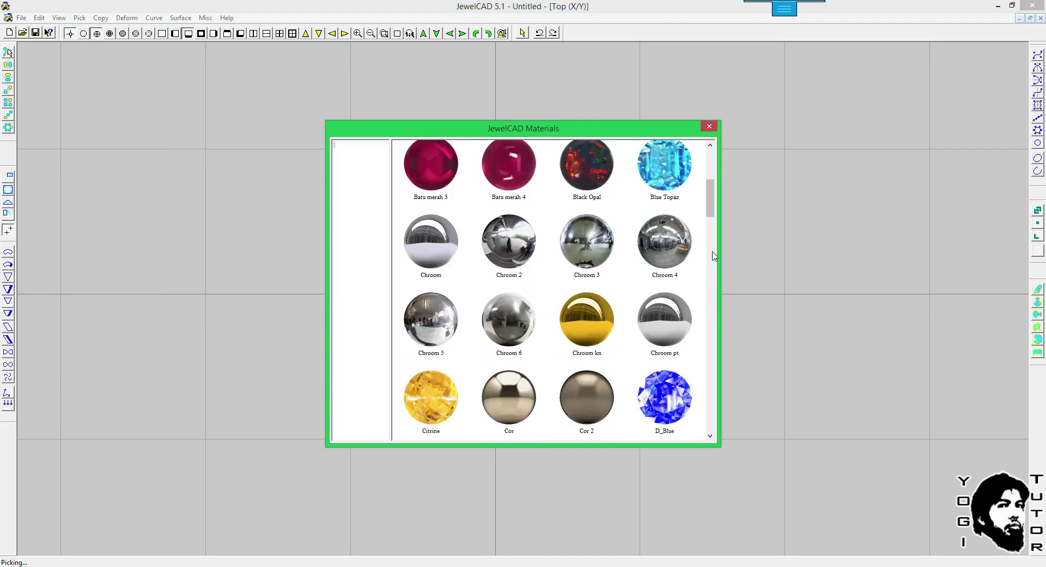
{"action": "scroll", "coordinate": [699, 253], "scroll_direction": "down", "scroll_amount": 10}
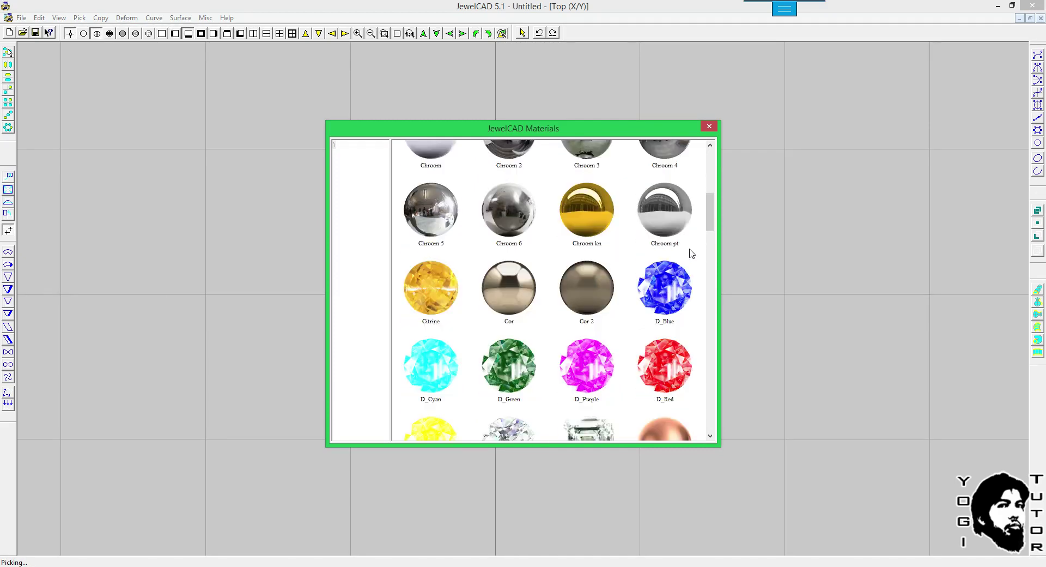
{"action": "scroll", "coordinate": [689, 253], "scroll_direction": "down", "scroll_amount": 12}
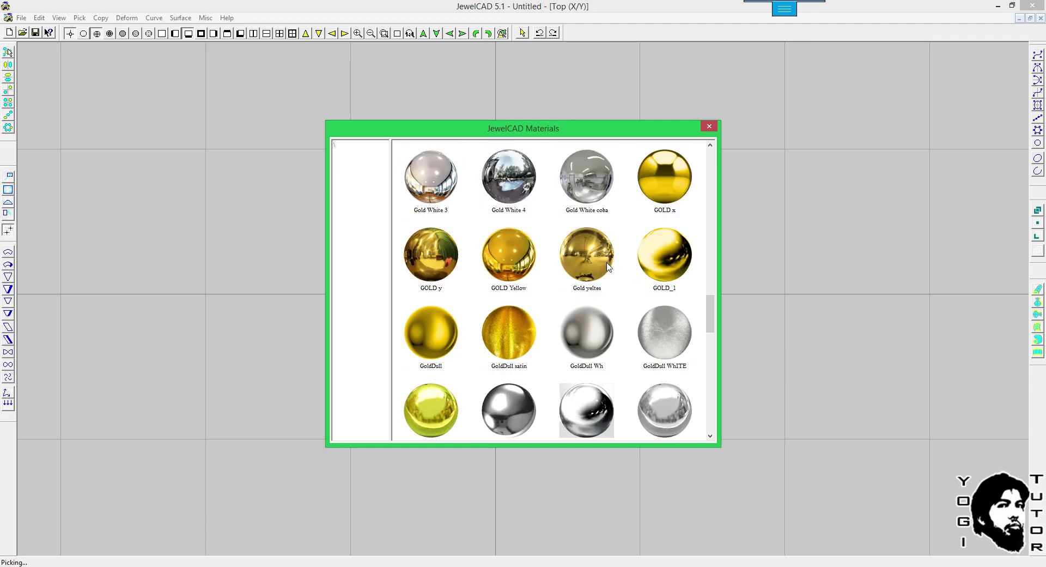
{"action": "scroll", "coordinate": [605, 269], "scroll_direction": "down", "scroll_amount": 5}
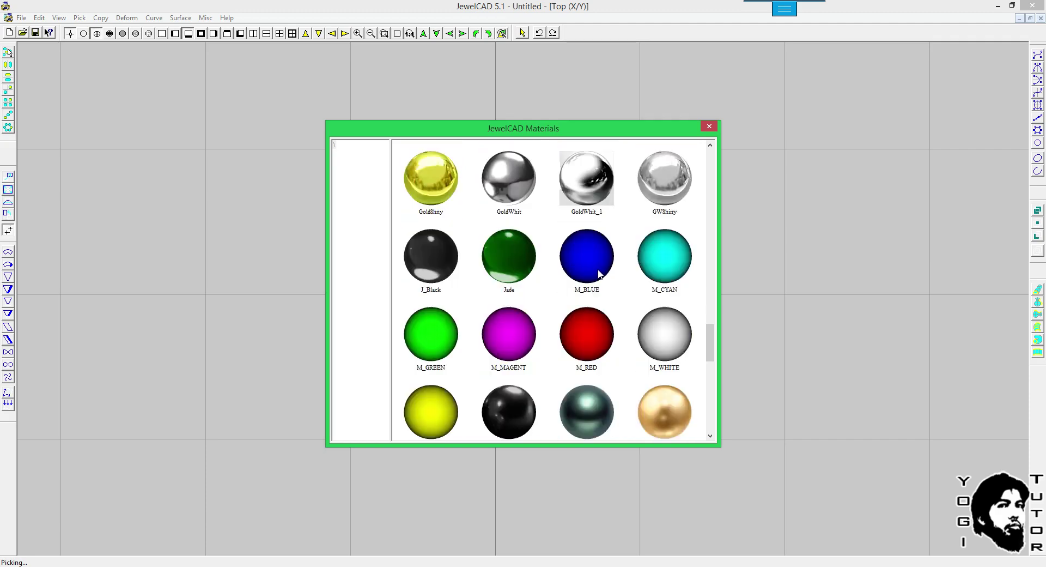
{"action": "scroll", "coordinate": [600, 272], "scroll_direction": "up", "scroll_amount": 5}
{"action": "scroll", "coordinate": [597, 266], "scroll_direction": "up", "scroll_amount": 6}
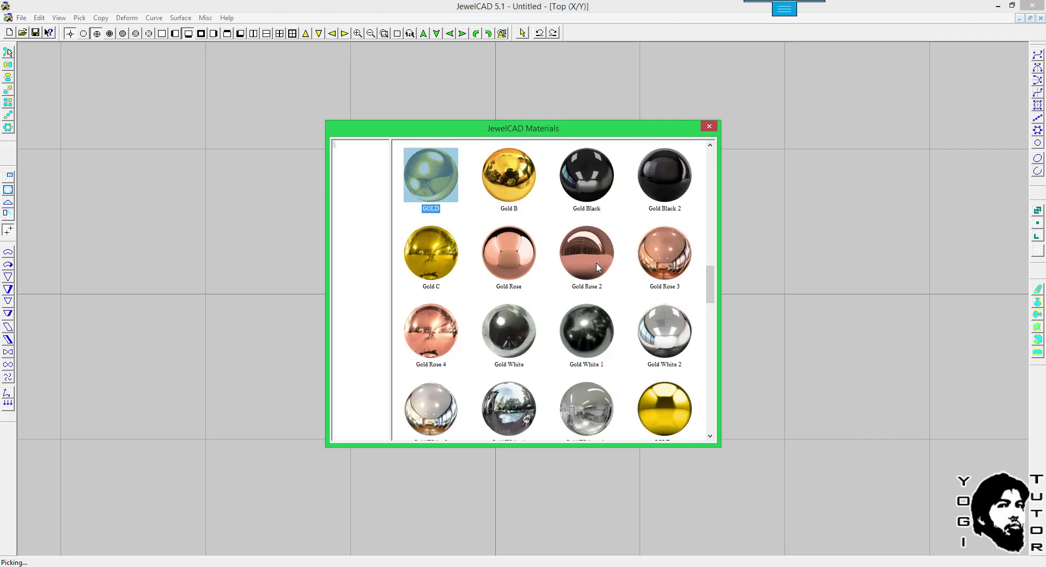
{"action": "double_click", "coordinate": [409, 302]}
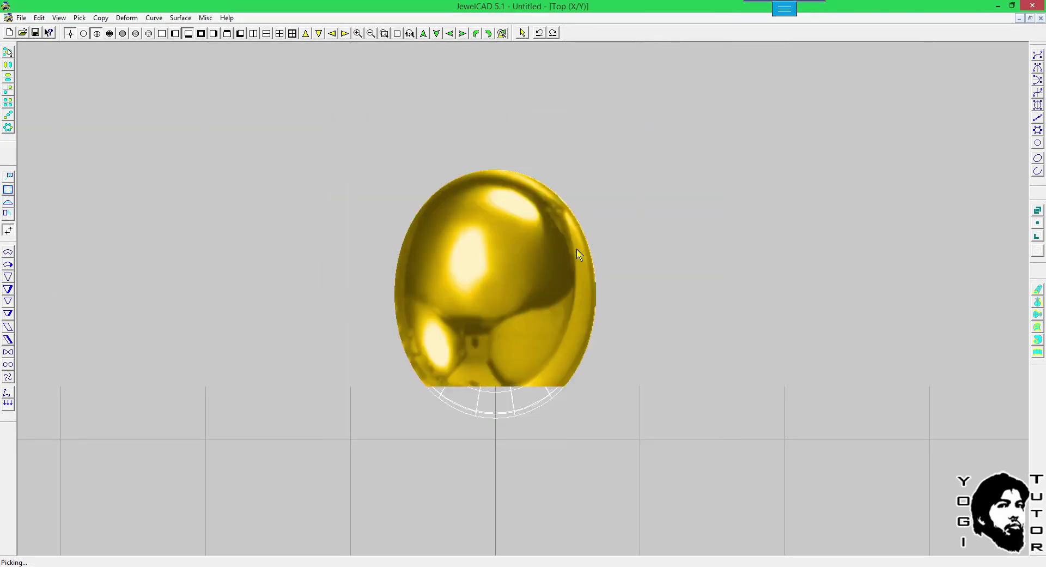
{"action": "mouse_move", "coordinate": [572, 240]}
{"action": "middle_mouse_down"}
{"action": "mouse_move", "coordinate": [741, 232]}
{"action": "mouse_move", "coordinate": [530, 237]}
{"action": "middle_mouse_up"}
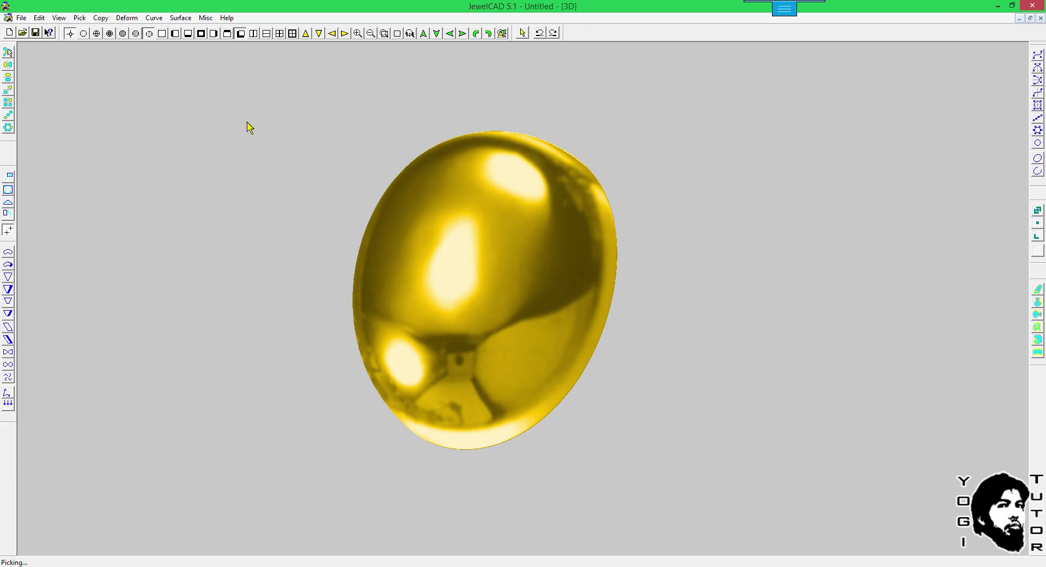
{"action": "left_click", "coordinate": [38, 19]}
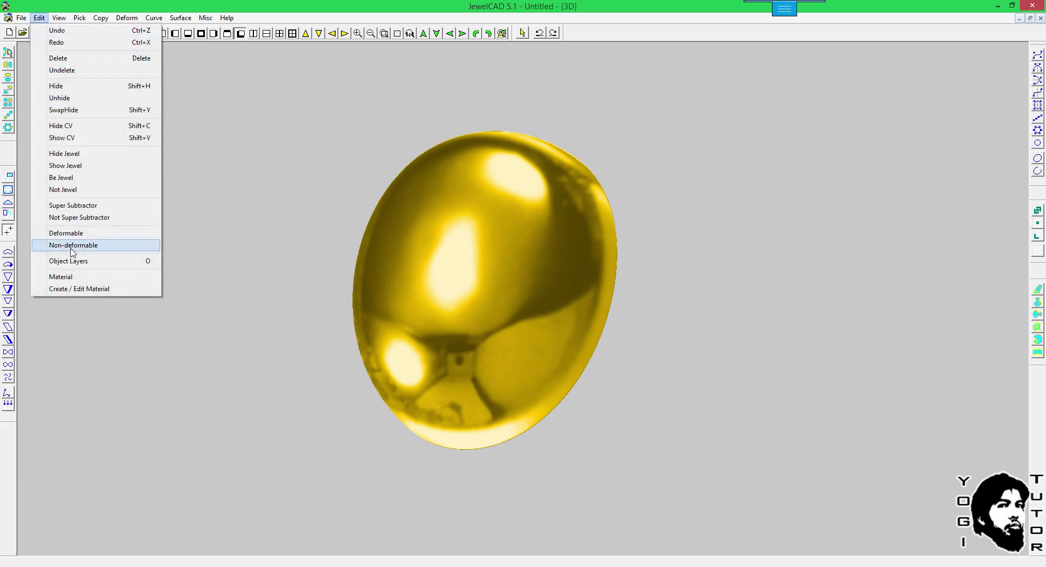
{"action": "left_click", "coordinate": [79, 288]}
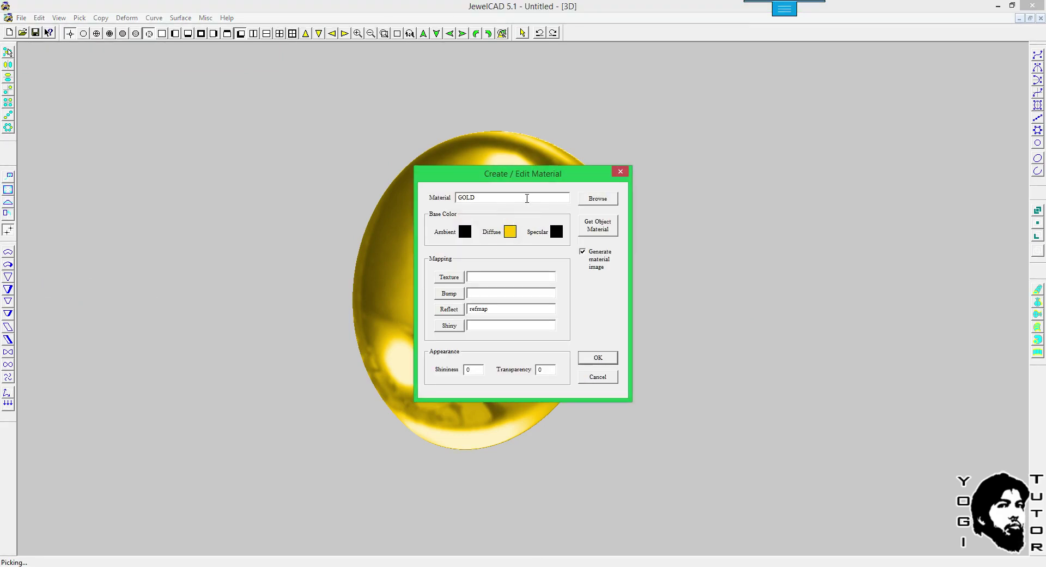
{"action": "left_click", "coordinate": [605, 377]}
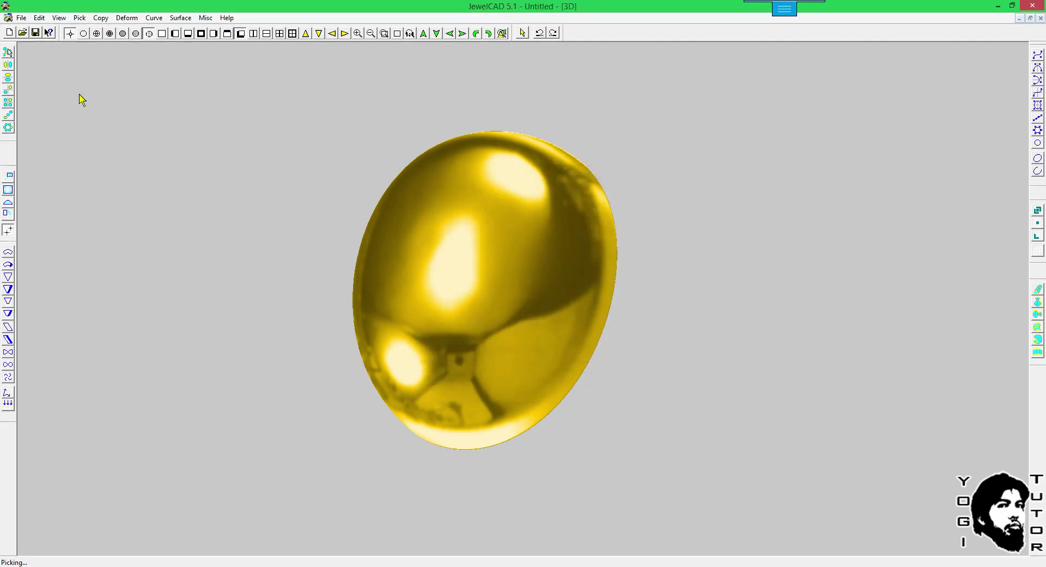
Open the Create / Edit Material settings and browse the existing .mtl files in the Material folder.
{"action": "left_click", "coordinate": [39, 17]}
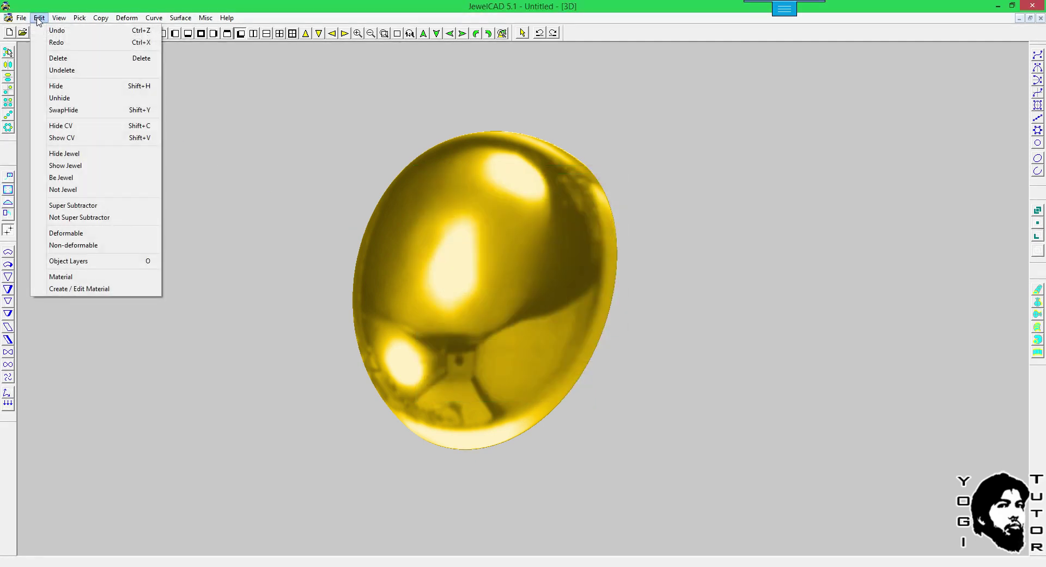
{"action": "left_click", "coordinate": [78, 291]}
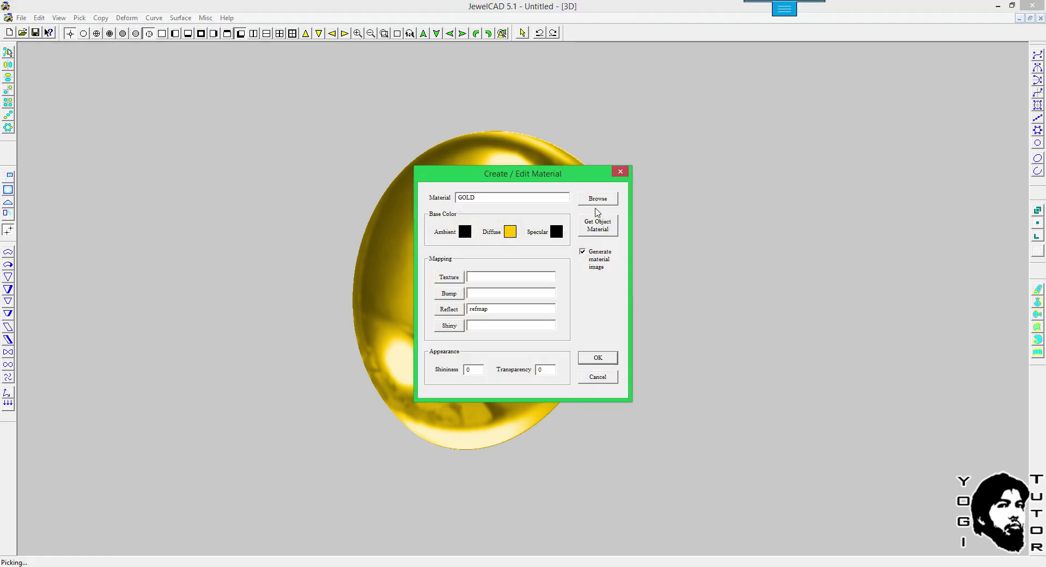
{"action": "left_click", "coordinate": [598, 199]}
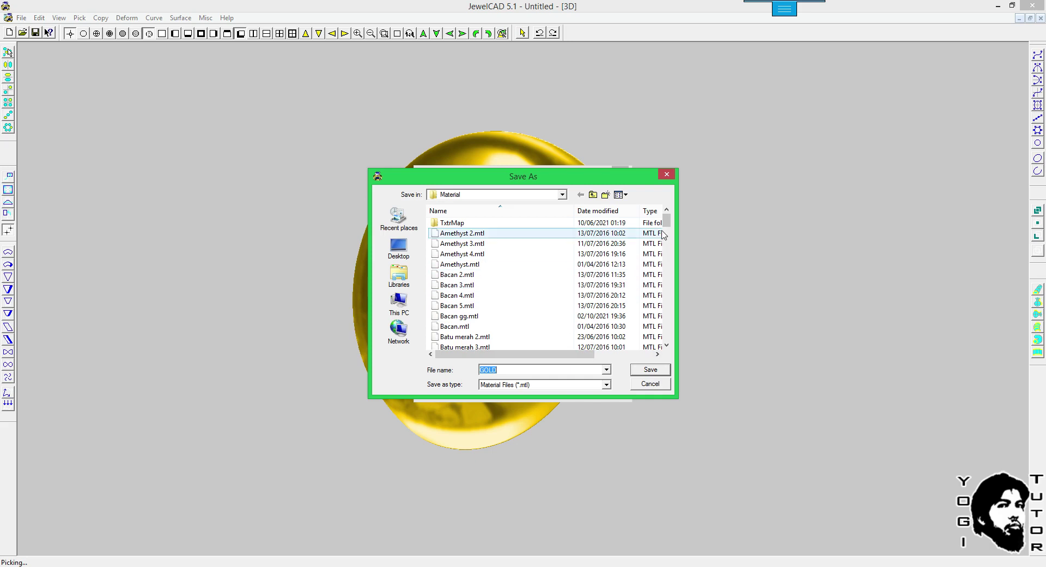
{"action": "left_click_drag", "start_coordinate": [667, 225], "coordinate": [686, 305]}
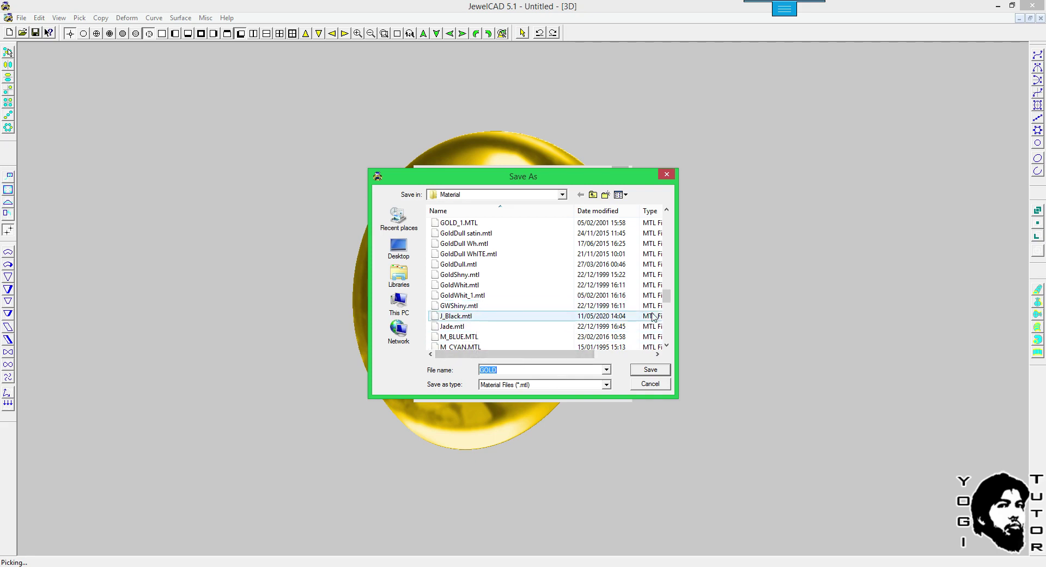
{"action": "left_click_drag", "start_coordinate": [667, 297], "coordinate": [669, 313]}
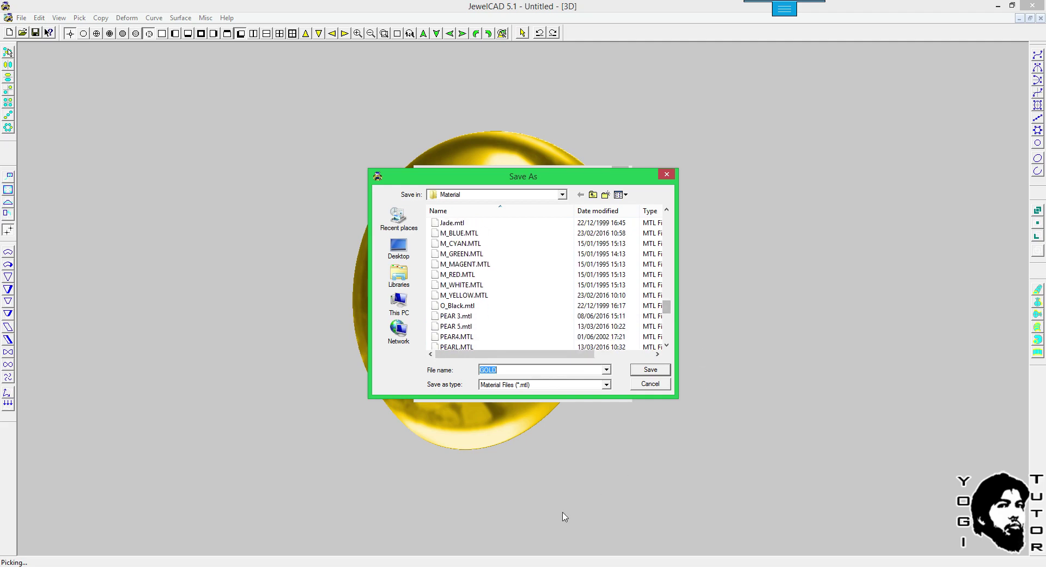
Check the Black Oval source images and browse the material previews in the second JewelCAD window's library.
{"action": "left_click", "coordinate": [330, 560]}
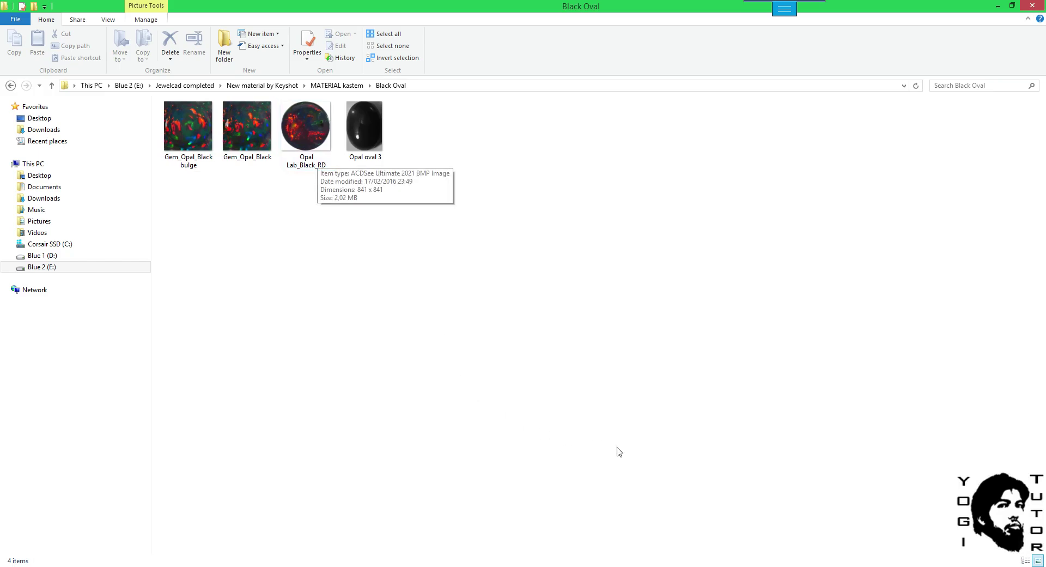
{"action": "key", "text": "alt+Tab"}
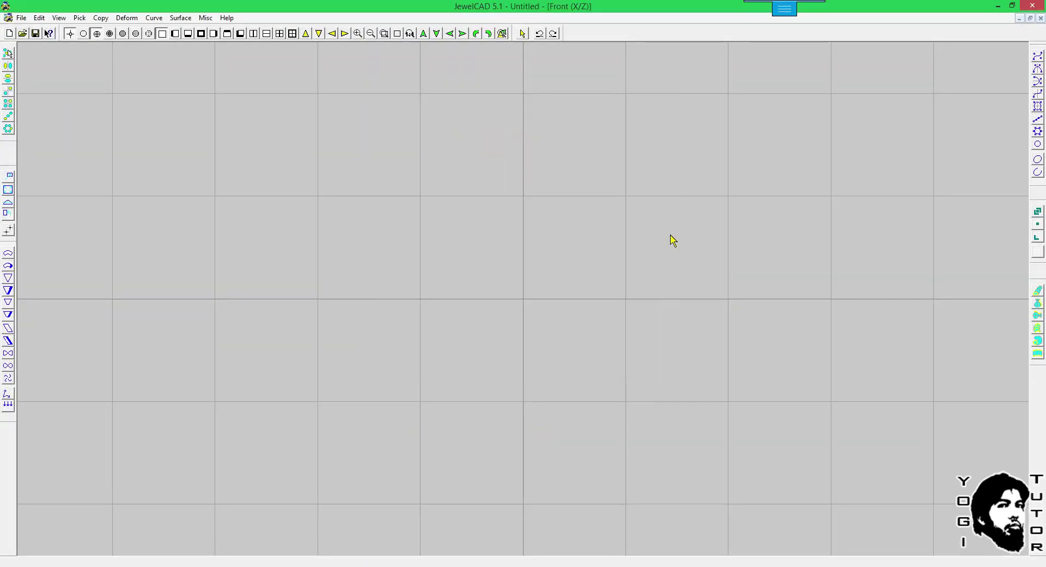
{"action": "key", "text": "alt+e"}
{"action": "key", "text": "m"}
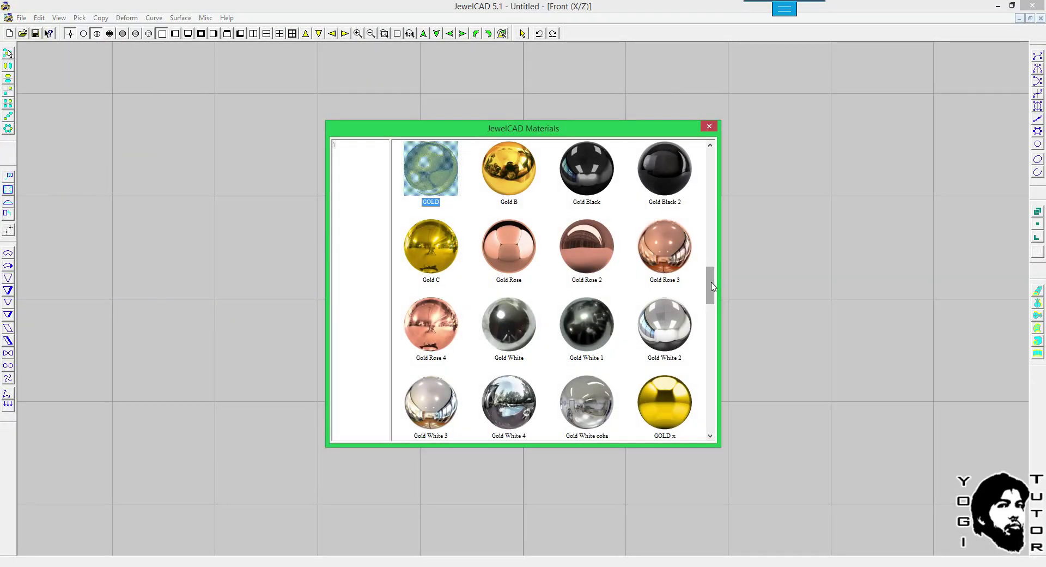
{"action": "left_click_drag", "start_coordinate": [712, 286], "coordinate": [690, 180]}
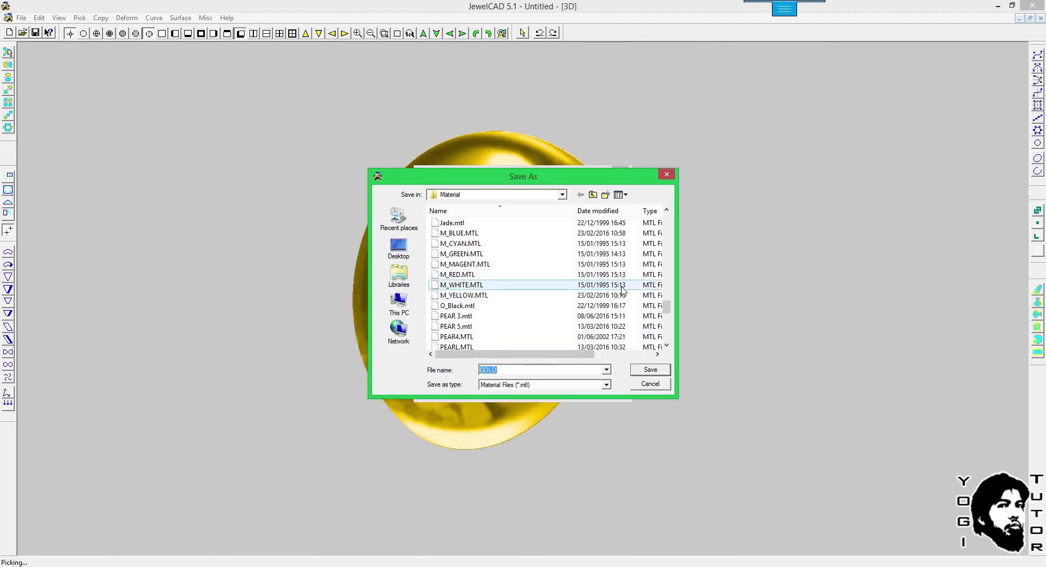
Look through the existing Bacan, Batu merah and Chroom material files, and return to the GOLD material settings without saving.
{"action": "left_click_drag", "start_coordinate": [665, 310], "coordinate": [648, 231]}
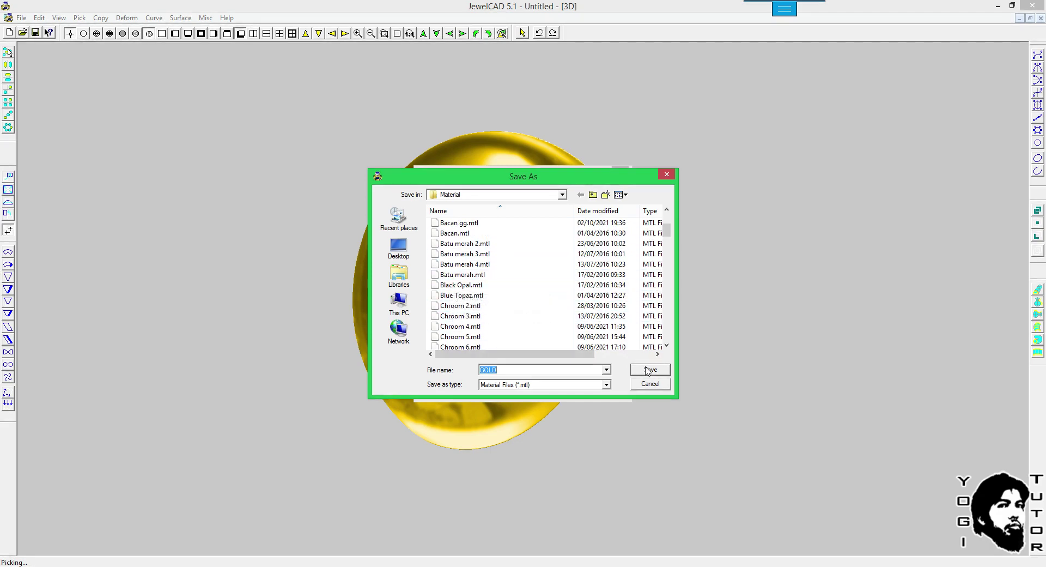
{"action": "left_click", "coordinate": [653, 386]}
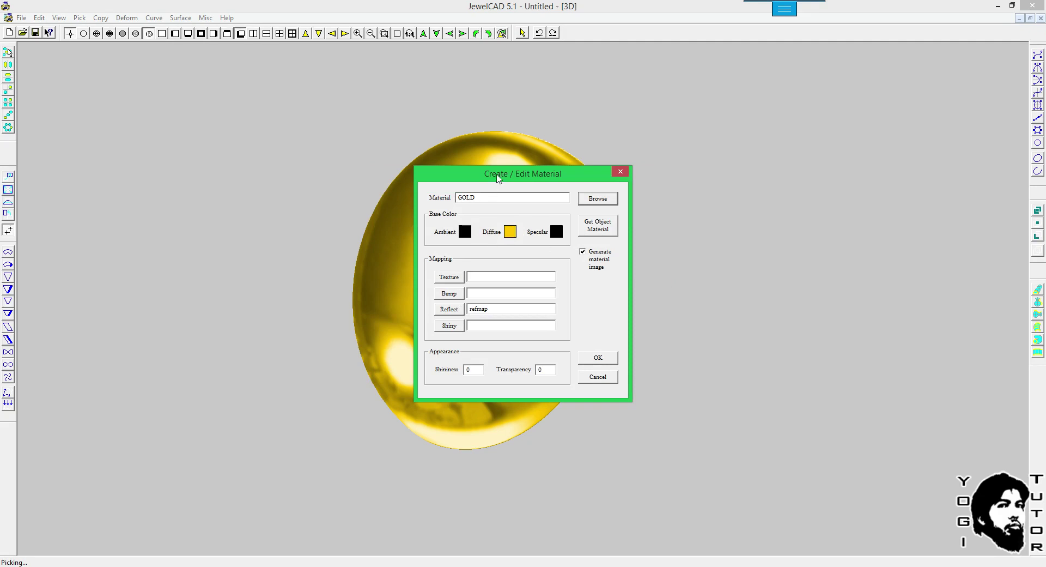
{"action": "left_click_drag", "start_coordinate": [497, 177], "coordinate": [670, 196]}
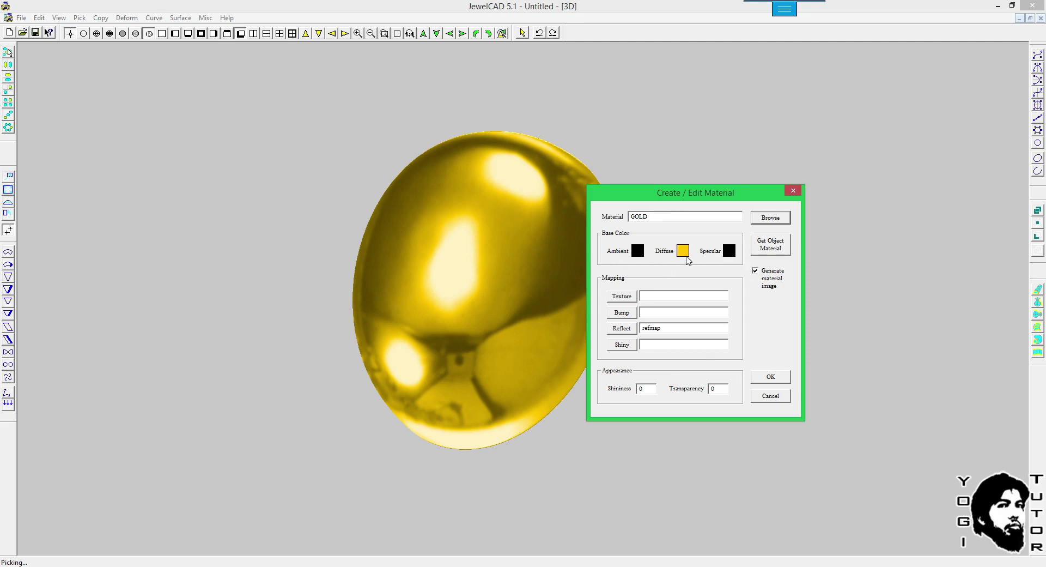
Browse the TxtrMap images available for the GOLD material's reflect map, and close the material settings without applying anything.
{"action": "left_click", "coordinate": [622, 328]}
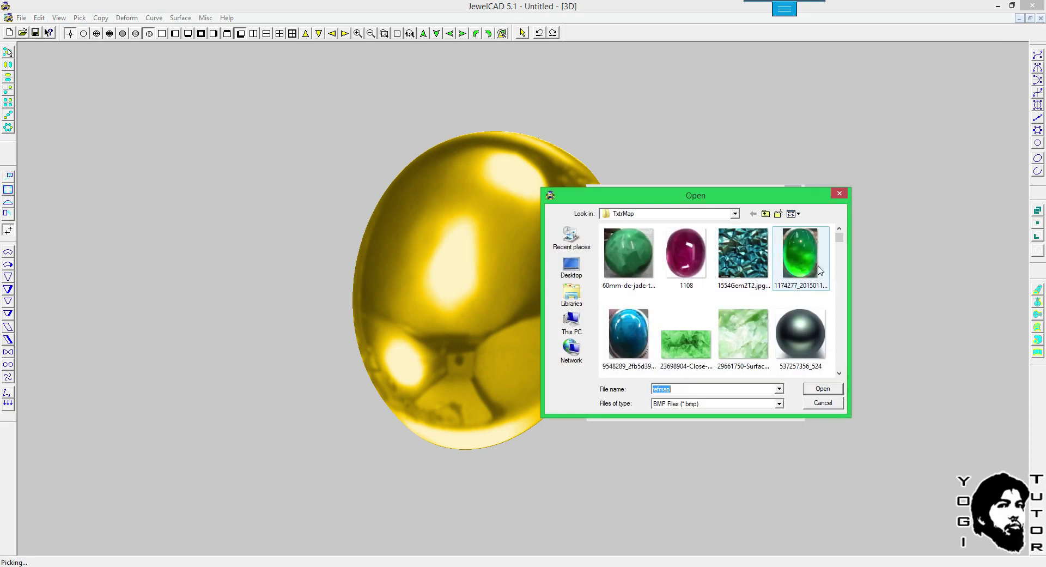
{"action": "left_click_drag", "start_coordinate": [839, 239], "coordinate": [837, 310]}
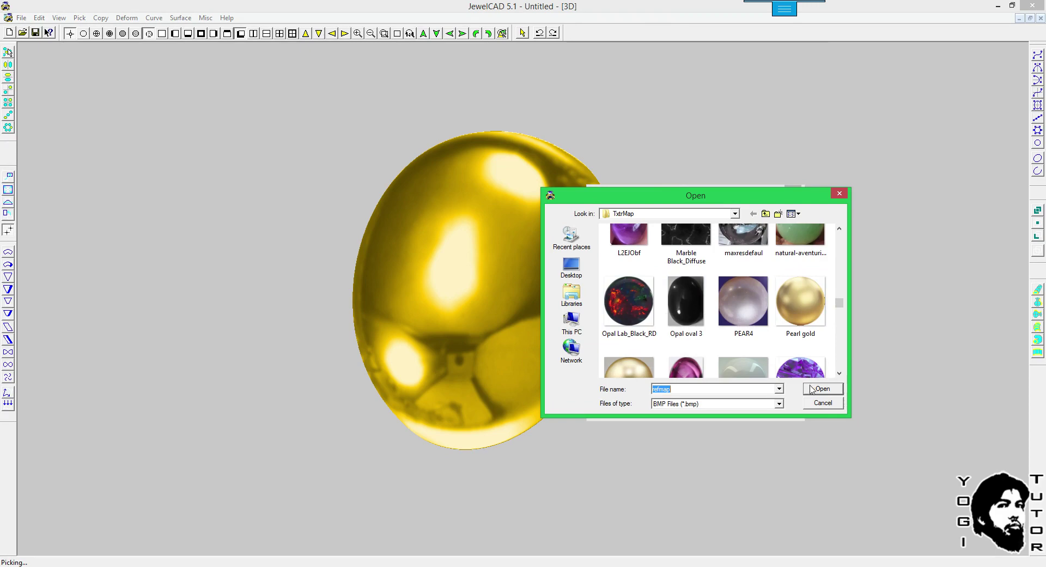
{"action": "left_click", "coordinate": [822, 406]}
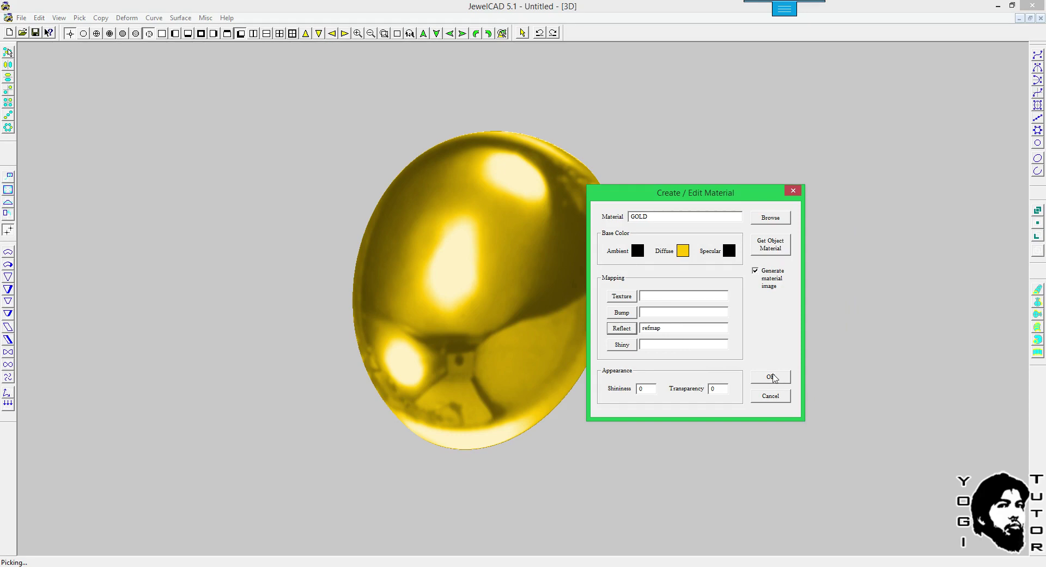
{"action": "left_click", "coordinate": [774, 397]}
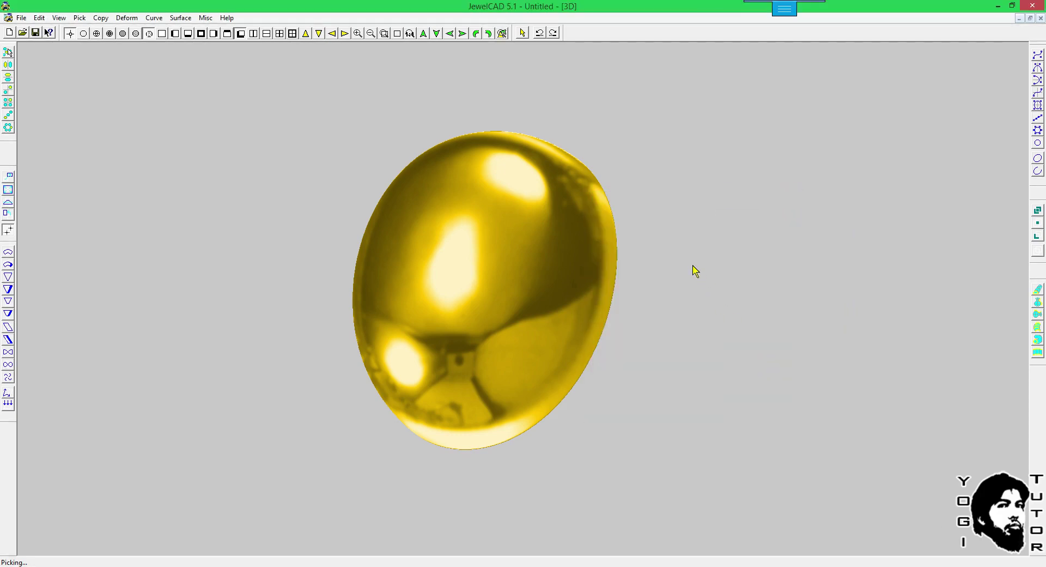
Apply the Black Opal material to the oval cabochon and render it in the 3D view.
{"action": "key", "text": "F6"}
{"action": "scroll", "coordinate": [692, 259], "scroll_direction": "down", "scroll_amount": 1}
{"action": "key", "text": "alt+e"}
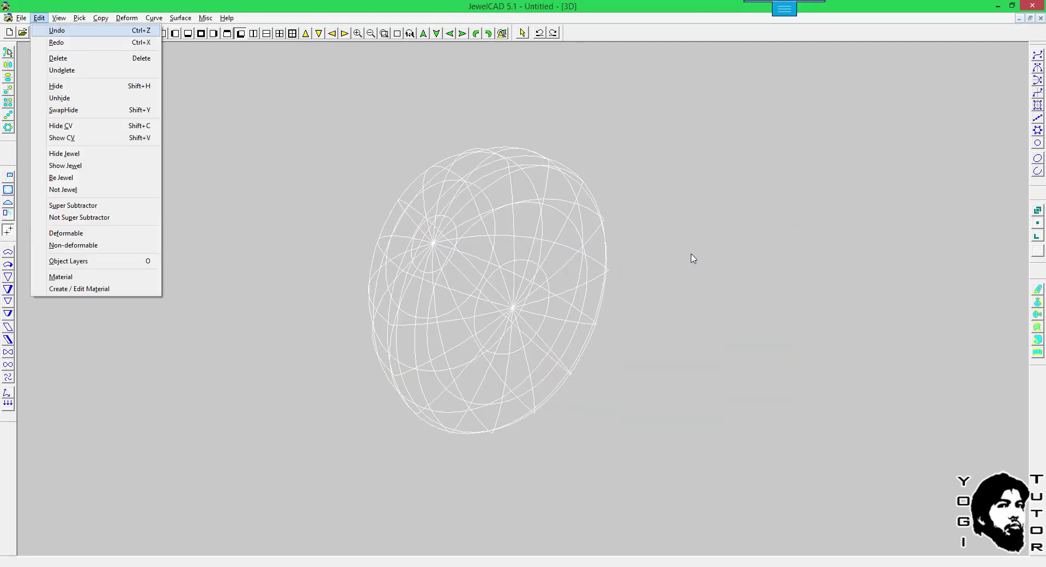
{"action": "key", "text": "m"}
{"action": "scroll", "coordinate": [605, 256], "scroll_direction": "up", "scroll_amount": 10}
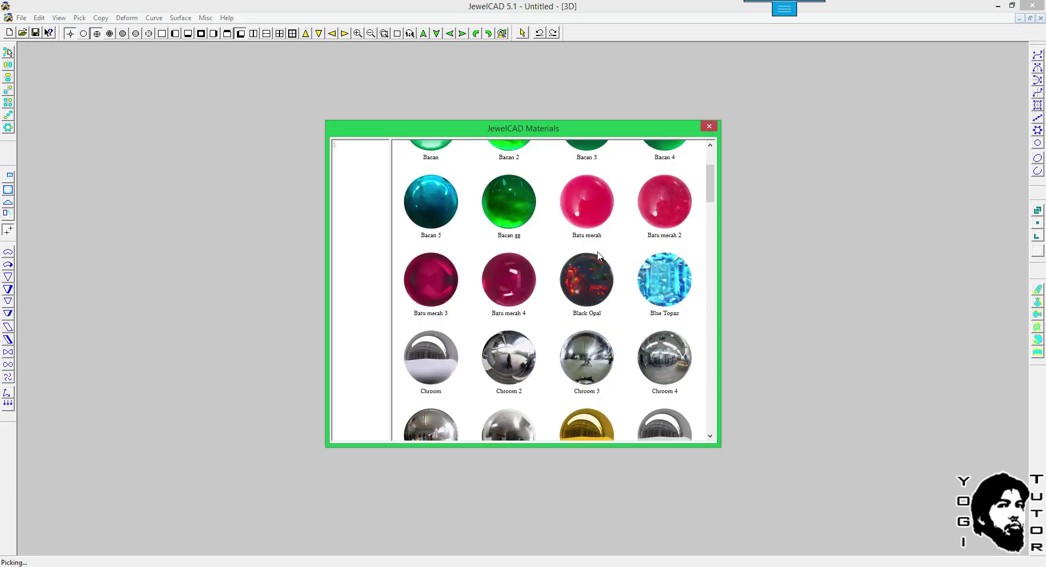
{"action": "scroll", "coordinate": [578, 248], "scroll_direction": "up", "scroll_amount": 2}
{"action": "double_click", "coordinate": [594, 330]}
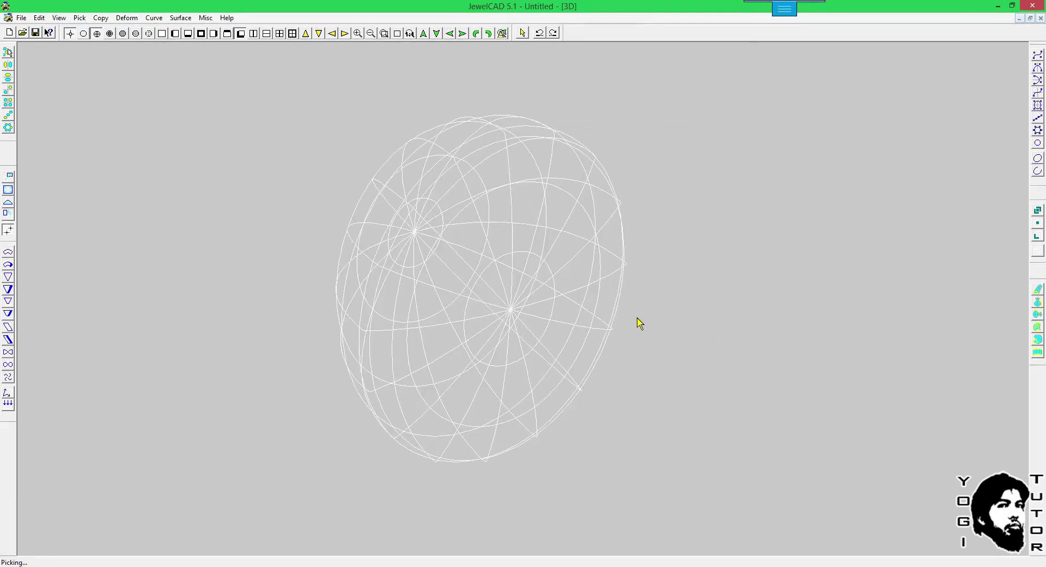
{"action": "key", "text": "F6"}
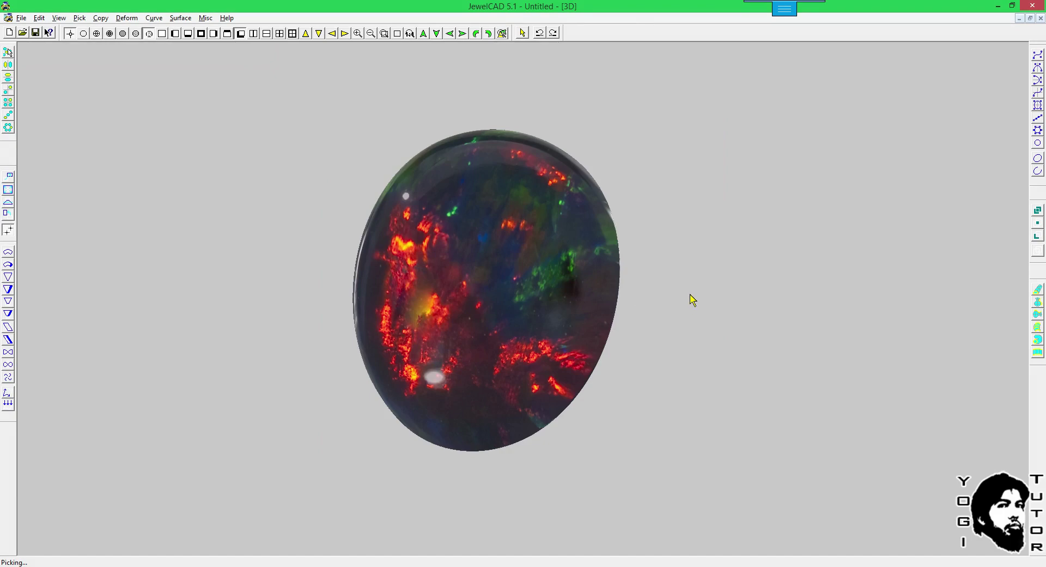
Review the Black Opal material's base colors and its reflect and shiny maps in the Create / Edit Material settings.
{"action": "key", "text": "ctrl+m"}
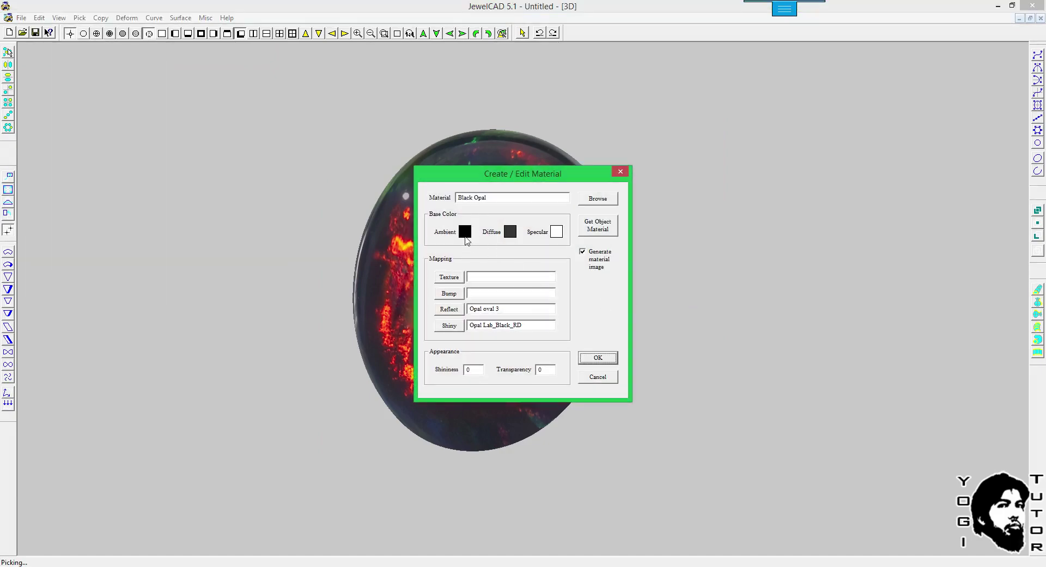
{"action": "left_click_drag", "start_coordinate": [491, 180], "coordinate": [644, 193]}
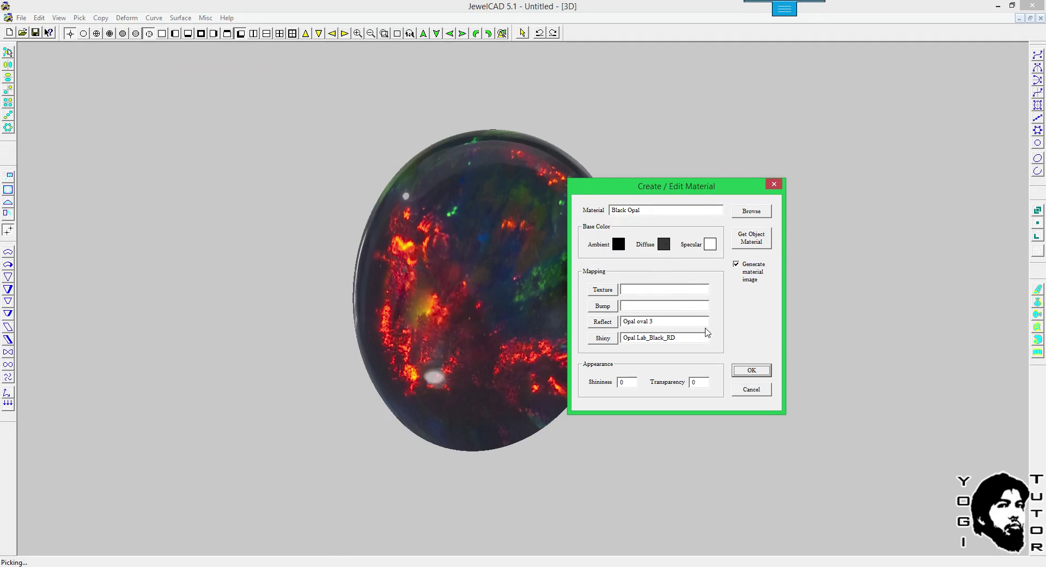
{"action": "left_click", "coordinate": [751, 390]}
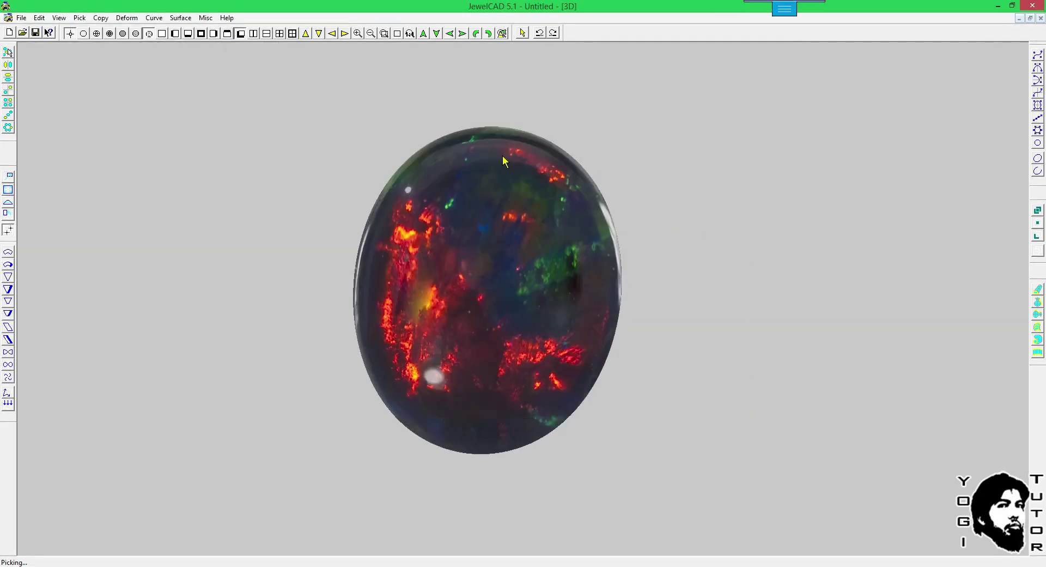
Compare the Black Opal cabochon in plain shading and full material rendering from slightly different 3D angles.
{"action": "left_click", "coordinate": [111, 34]}
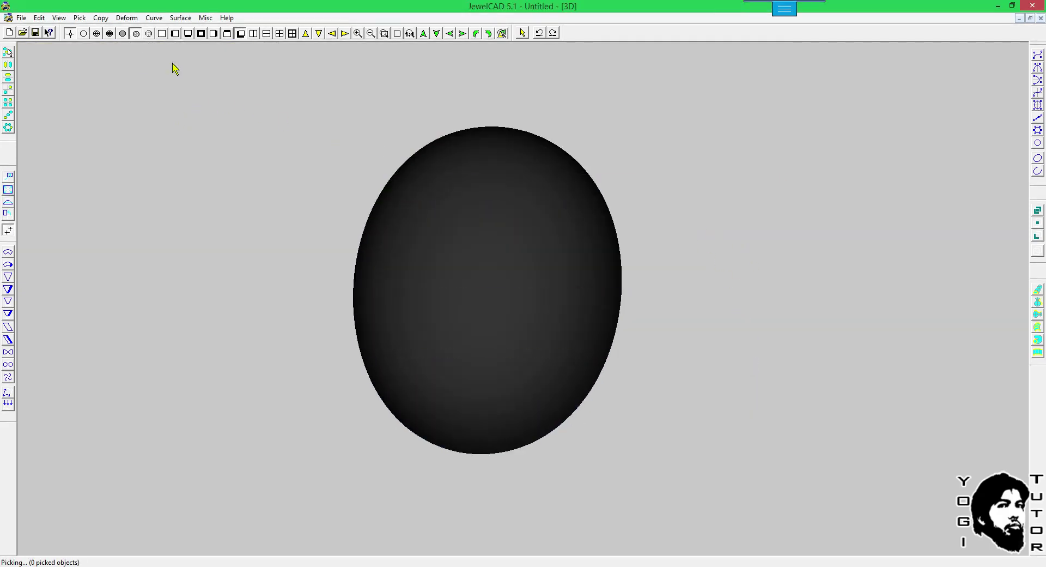
{"action": "right_click_drag", "start_coordinate": [445, 237], "coordinate": [495, 242]}
{"action": "right_click_drag", "start_coordinate": [625, 232], "coordinate": [604, 237]}
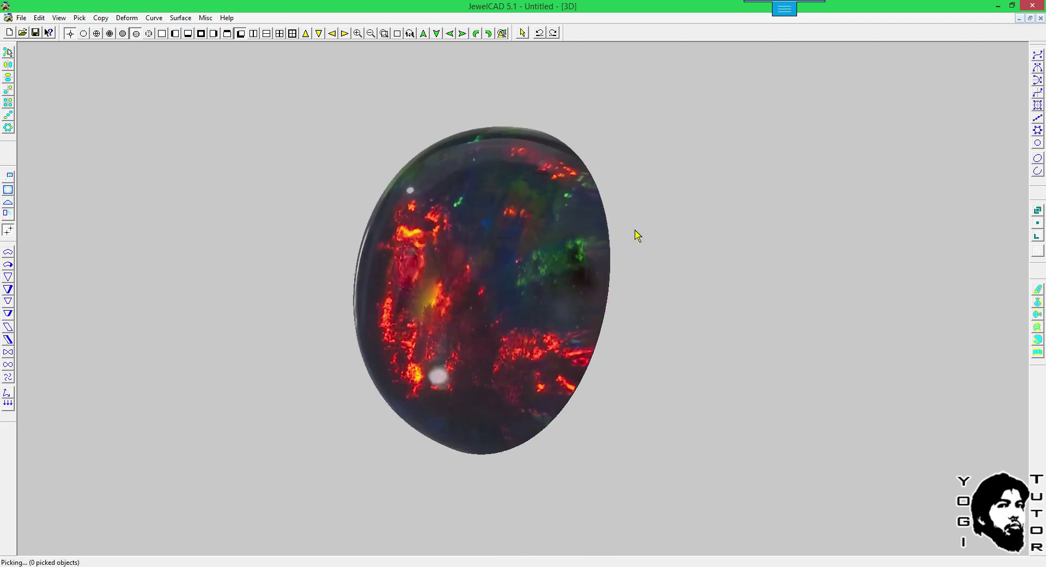
{"action": "mouse_move", "coordinate": [611, 207]}
{"action": "right_mouse_down"}
{"action": "mouse_move", "coordinate": [660, 209]}
{"action": "mouse_move", "coordinate": [614, 204]}
{"action": "mouse_move", "coordinate": [631, 204]}
{"action": "right_mouse_up"}
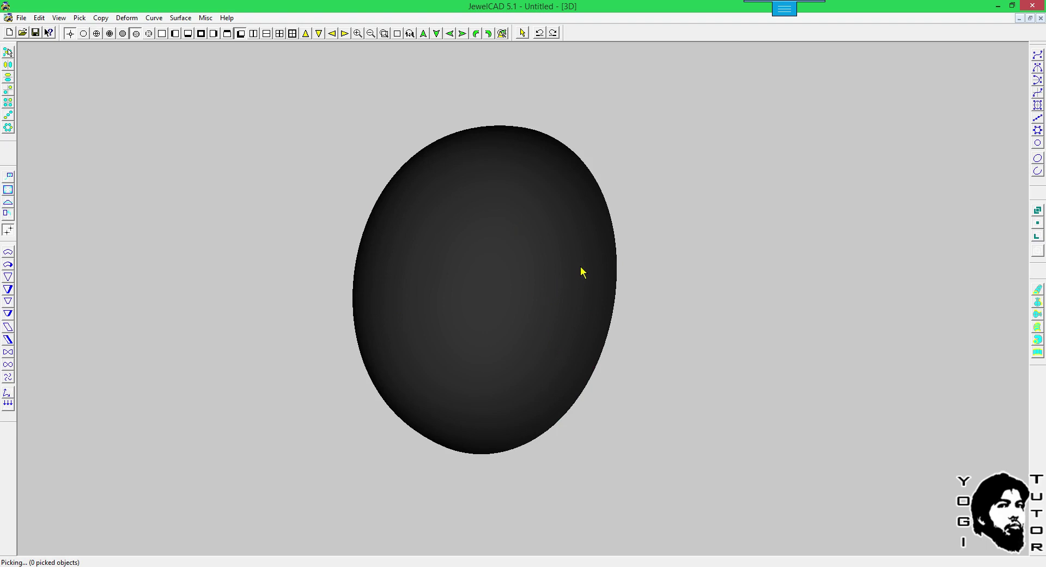
{"action": "key", "text": "alt+e"}
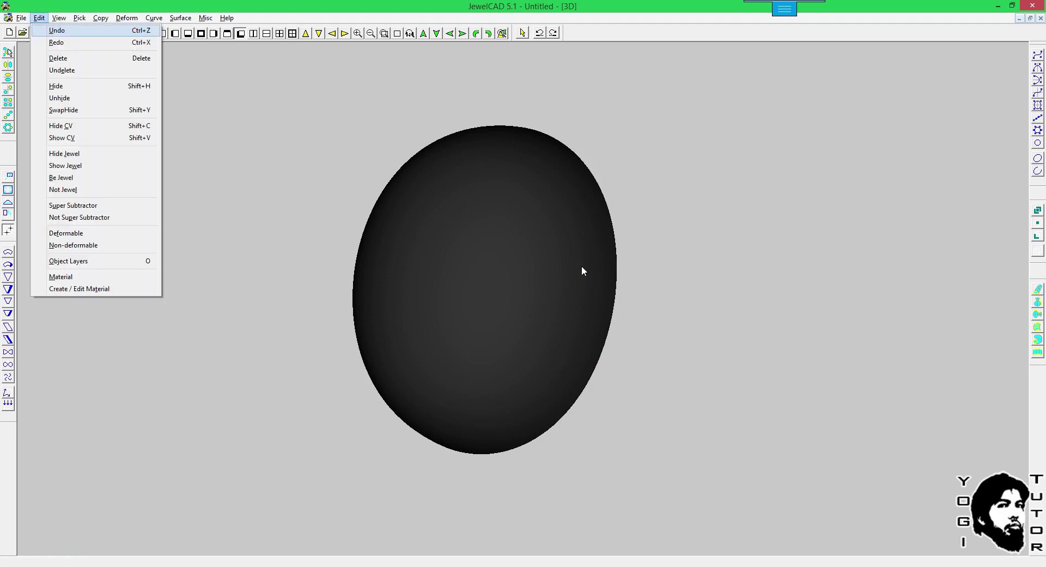
{"action": "left_click", "coordinate": [684, 263]}
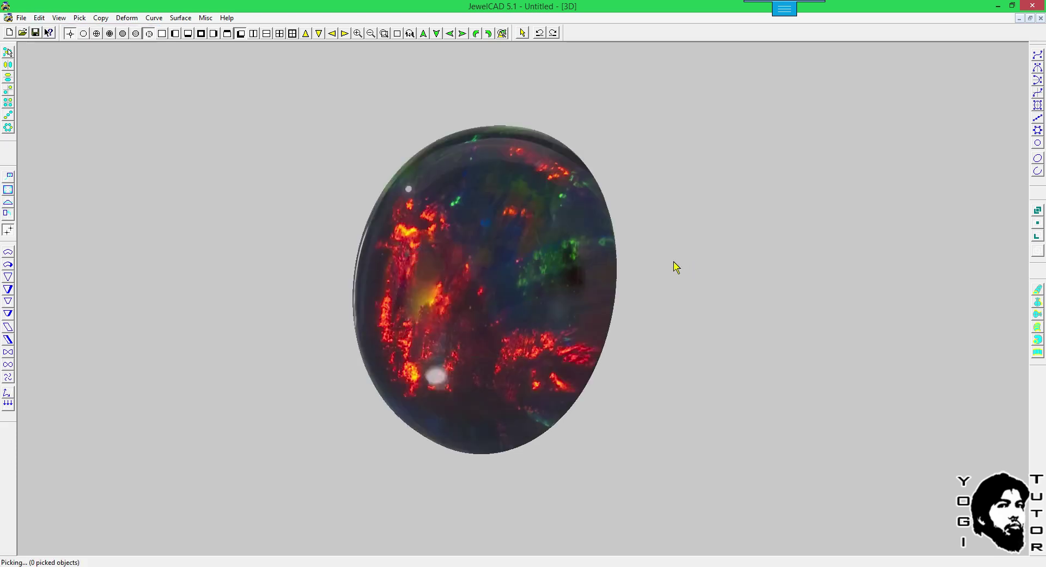
{"action": "key", "text": "Tab"}
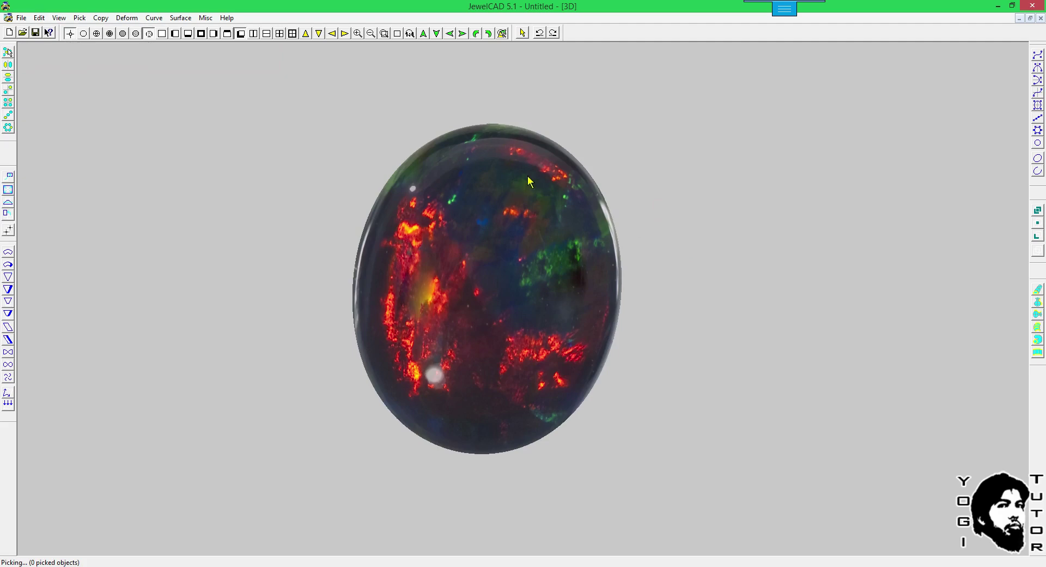
Compare the rendered Black Opal cabochon with its source images in the Black Oval and TxtrMap folders.
{"action": "left_click", "coordinate": [316, 566]}
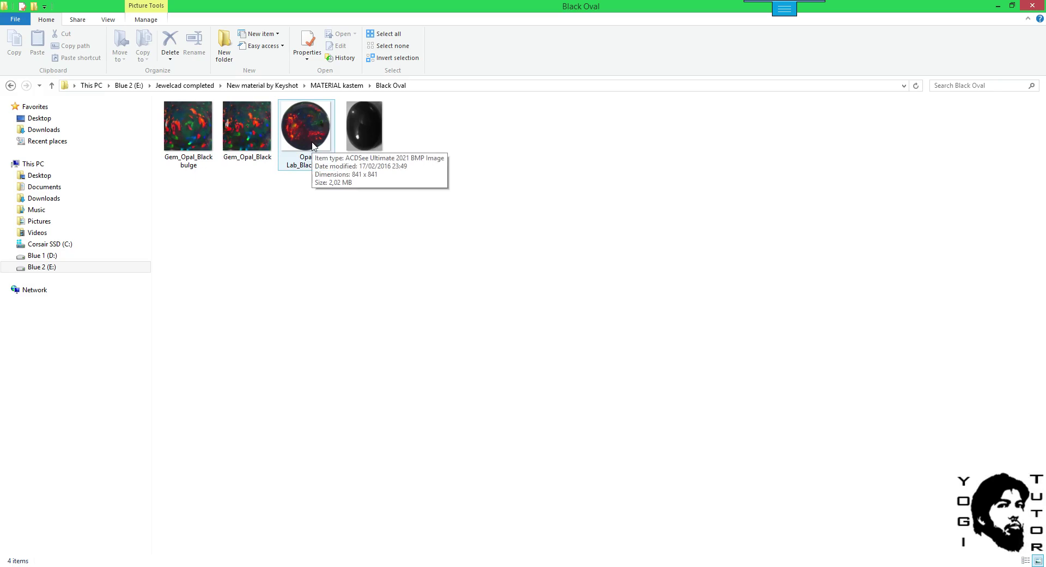
{"action": "left_click", "coordinate": [812, 564]}
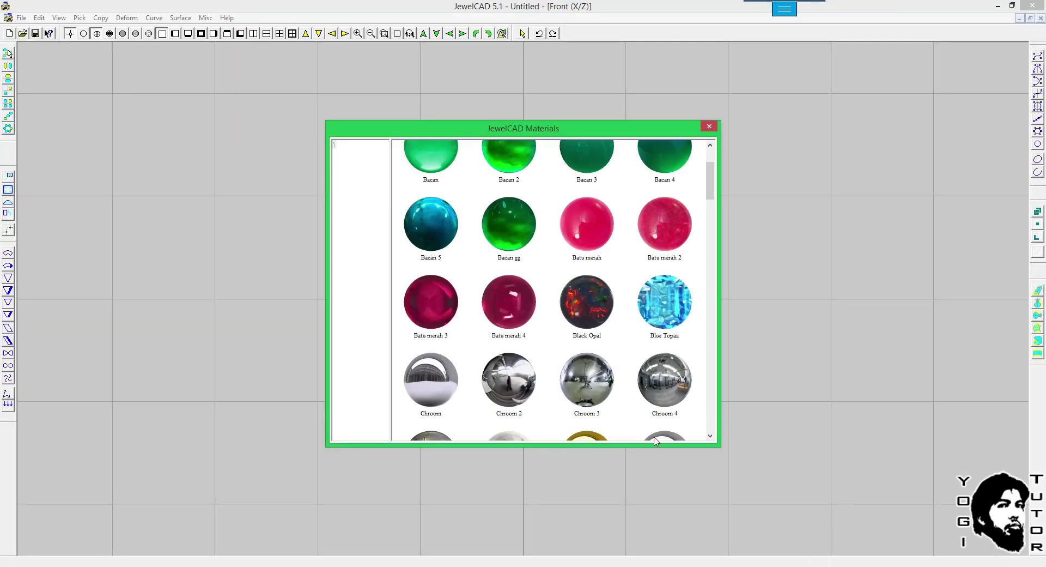
{"action": "left_click", "coordinate": [807, 565]}
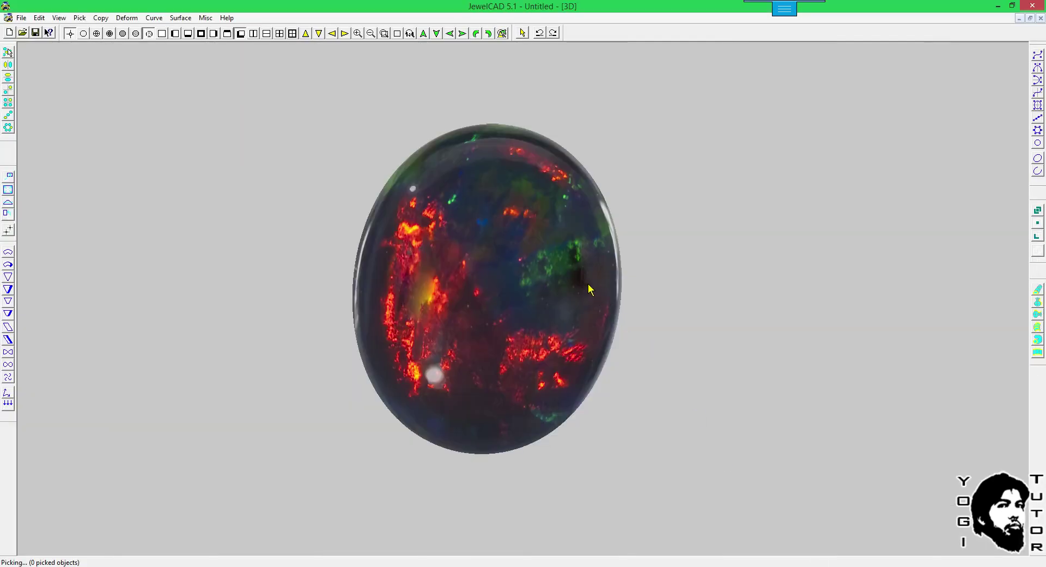
{"action": "key", "text": "F6"}
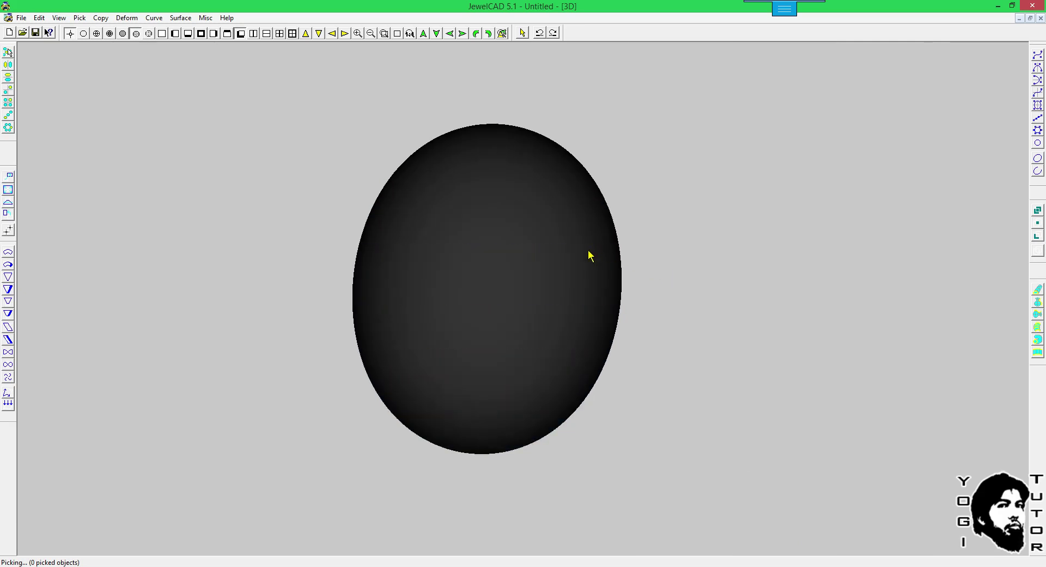
{"action": "left_click", "coordinate": [242, 566]}
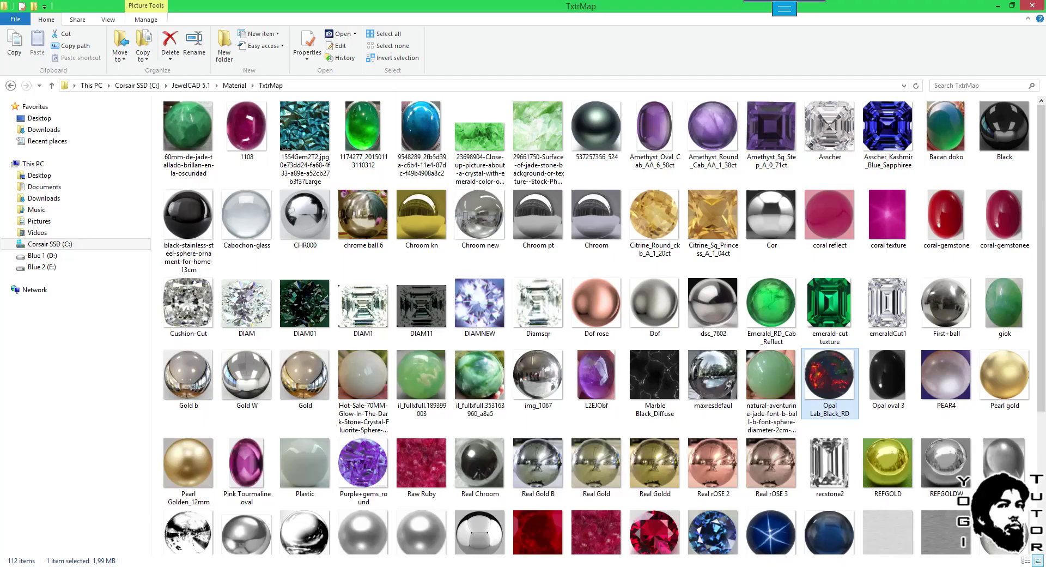
{"action": "key", "text": "alt+Tab"}
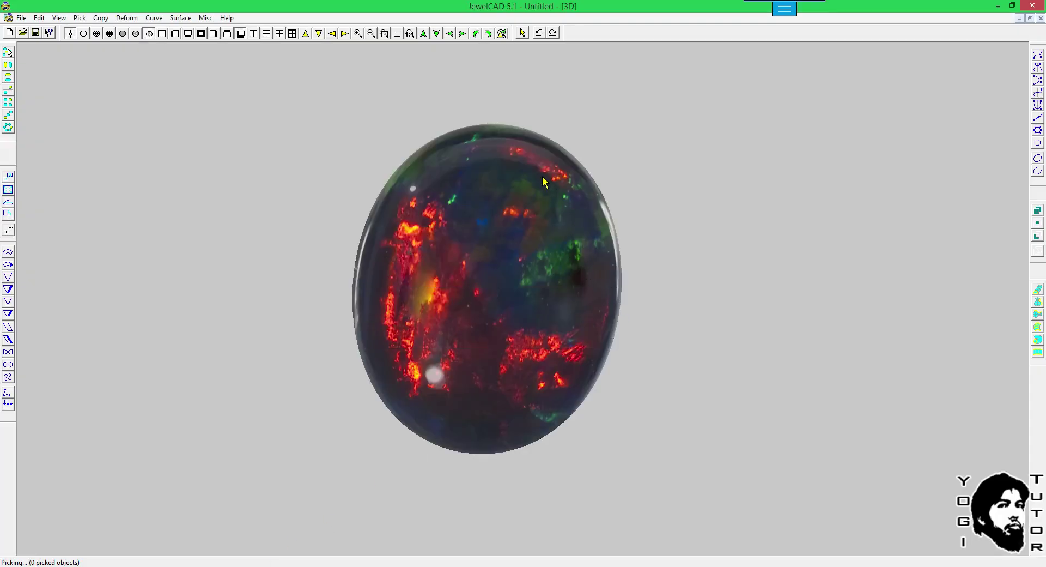
{"action": "key", "text": "F12"}
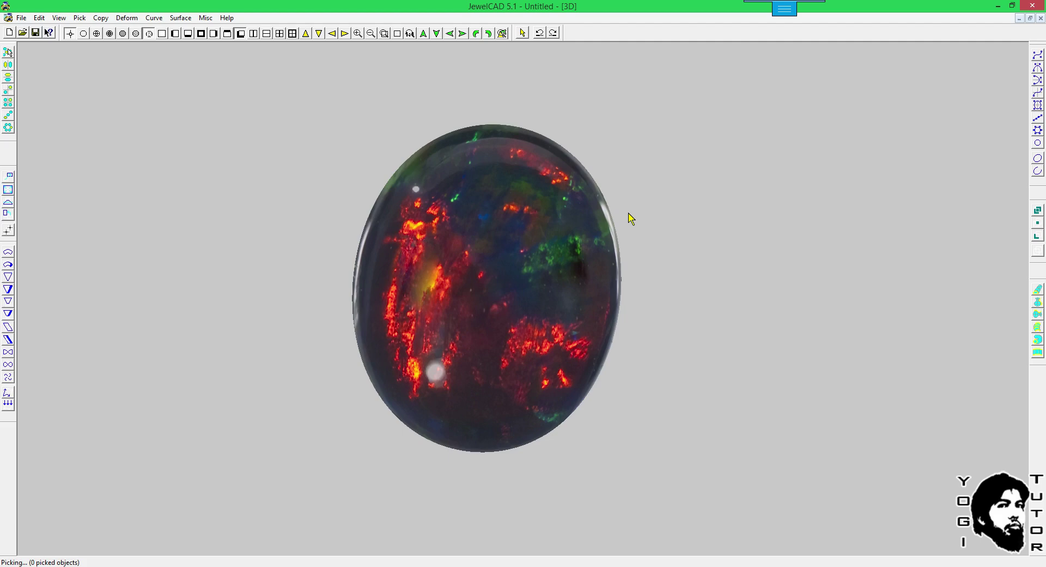
Reopen the Black Opal material settings beside the cabochon, and view the images available for its texture map without choosing one.
{"action": "key", "text": "alt+e"}
{"action": "key", "text": "Up"}
{"action": "key", "text": "Return"}
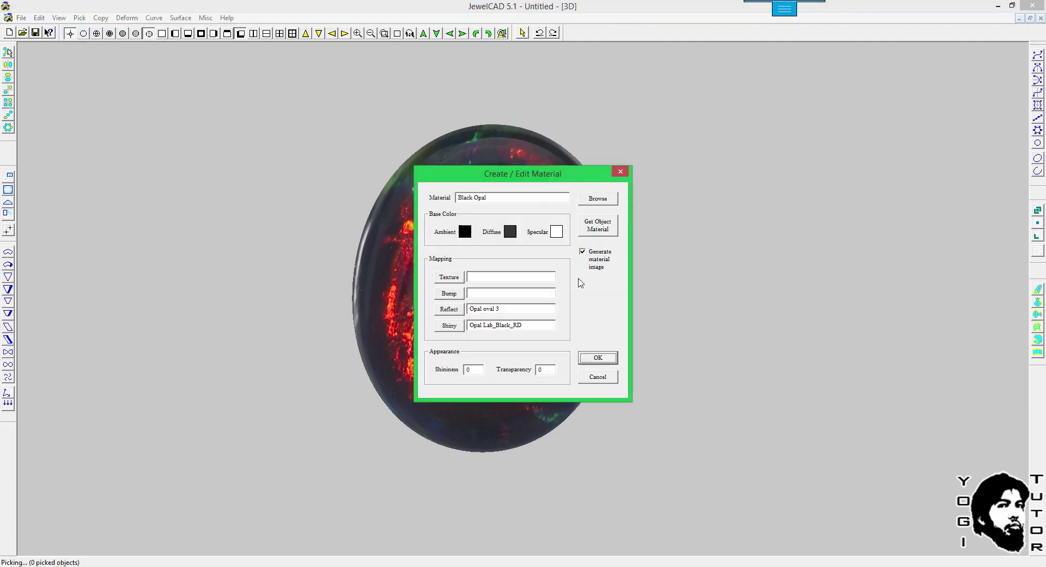
{"action": "left_click_drag", "start_coordinate": [531, 178], "coordinate": [773, 180]}
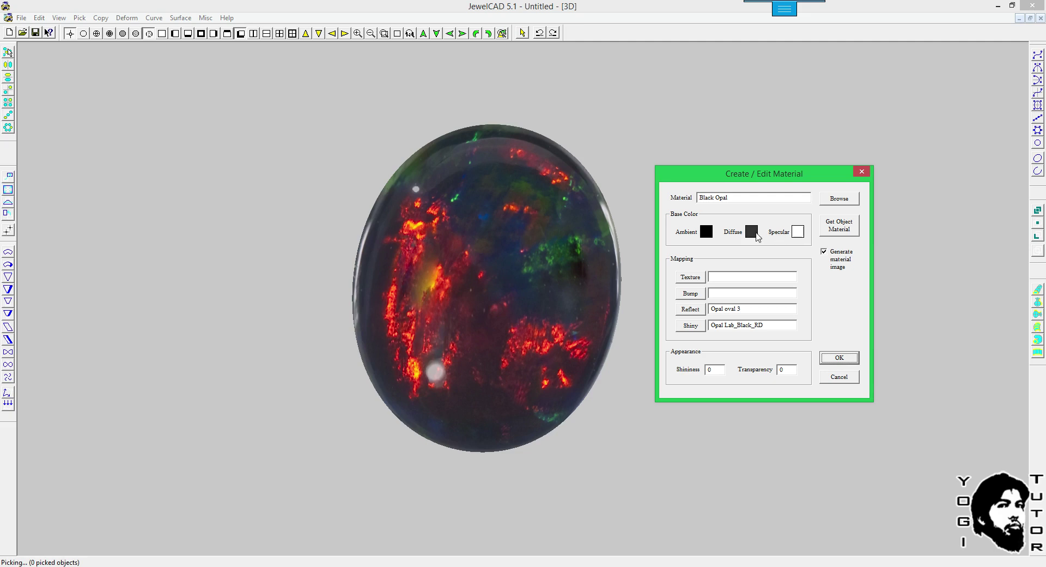
{"action": "left_click", "coordinate": [692, 276]}
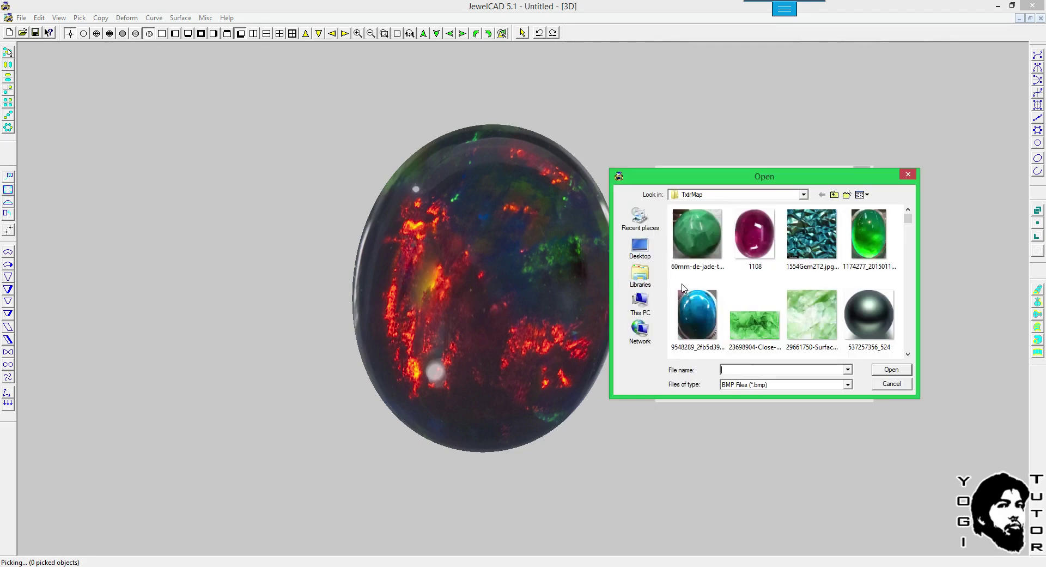
{"action": "left_click", "coordinate": [884, 384]}
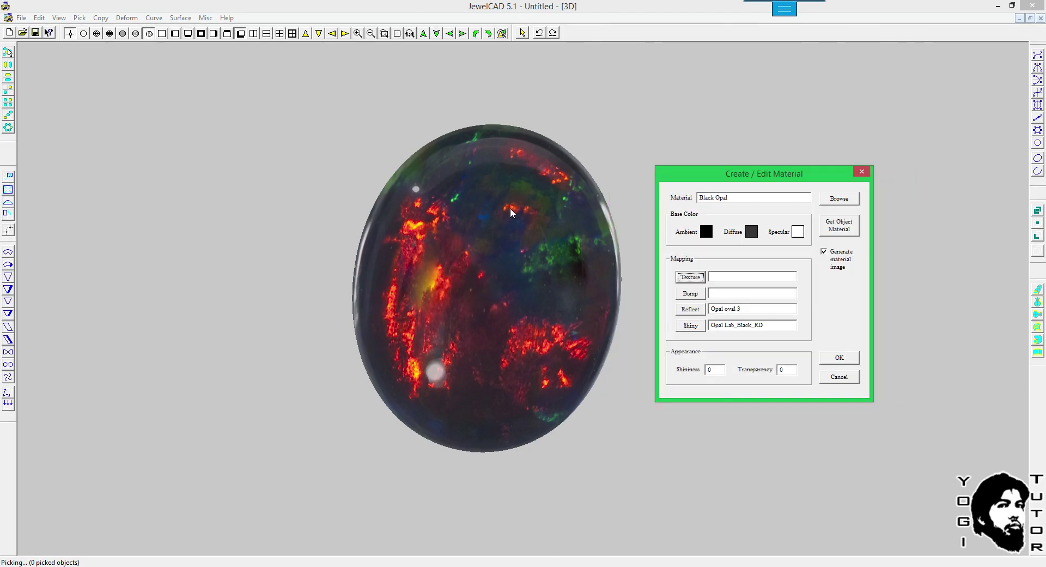
Close the material settings without changes, select the oval cabochon and apply the GoldDull WhITE material to it.
{"action": "left_click", "coordinate": [839, 377]}
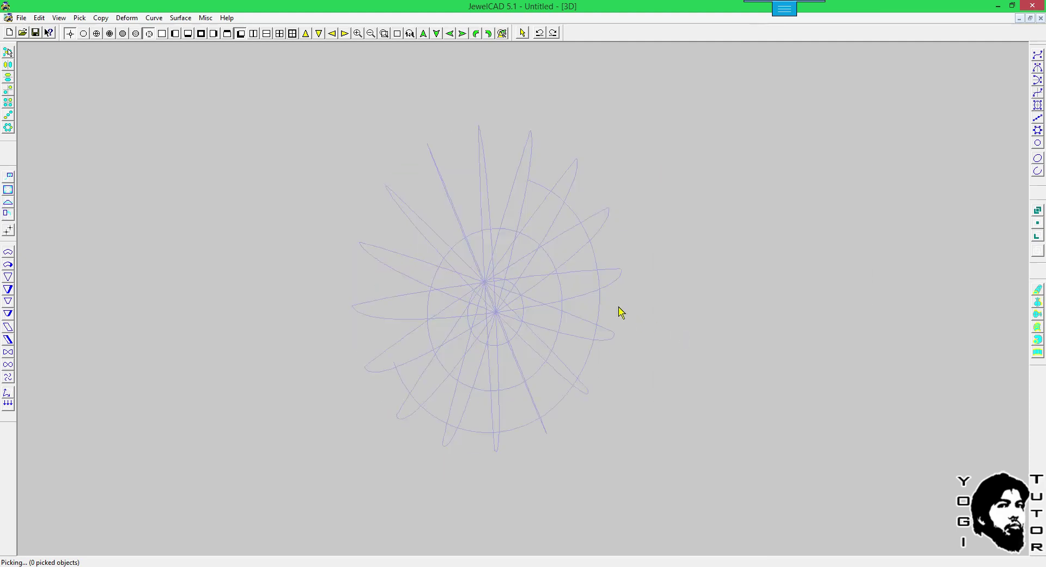
{"action": "left_click", "coordinate": [615, 278]}
{"action": "scroll", "coordinate": [651, 261], "scroll_direction": "down", "scroll_amount": 1}
{"action": "key", "text": "alt+e"}
{"action": "key", "text": "m"}
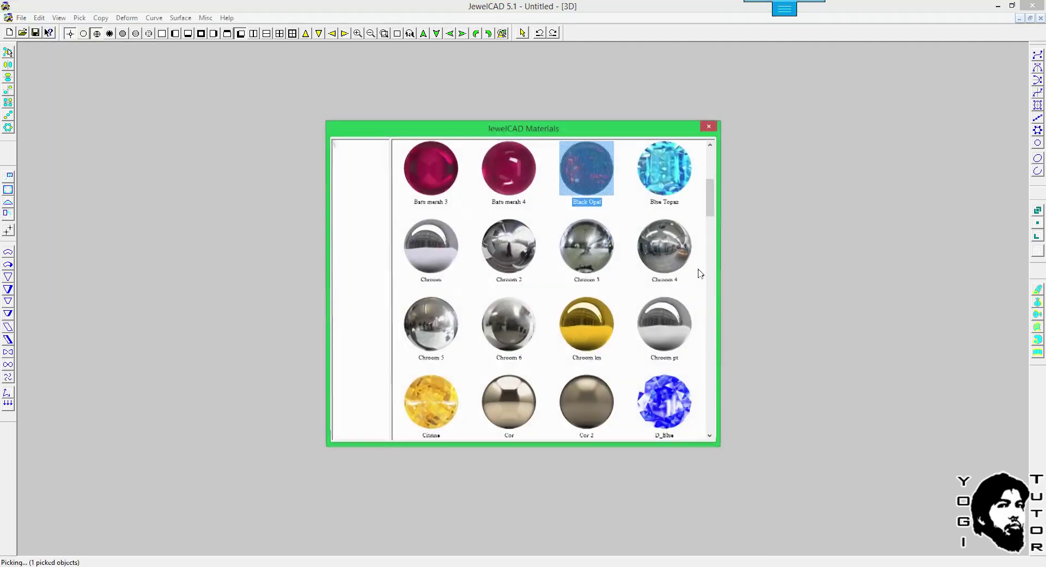
{"action": "scroll", "coordinate": [701, 273], "scroll_direction": "down", "scroll_amount": 10}
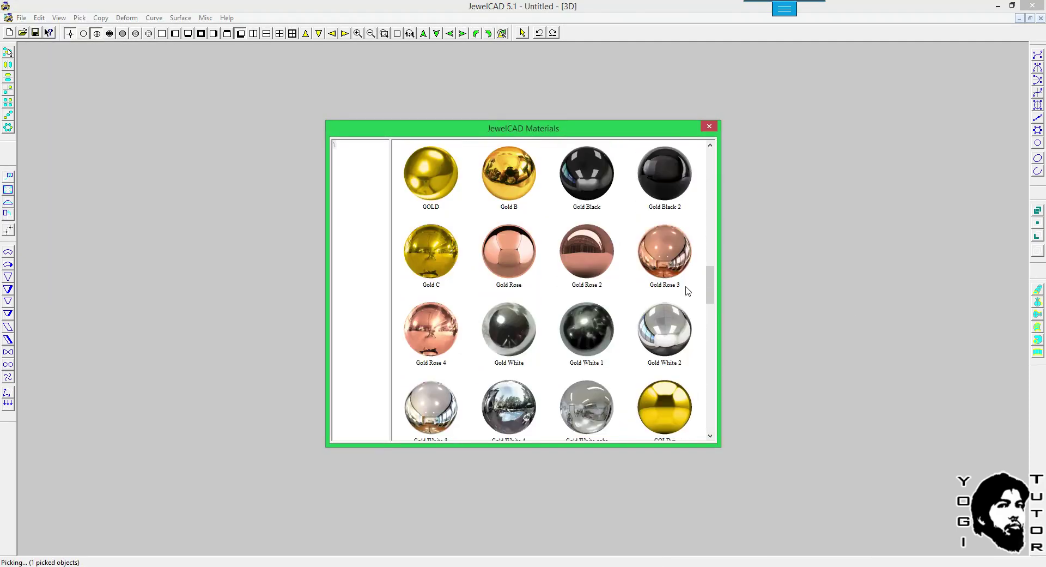
{"action": "scroll", "coordinate": [685, 290], "scroll_direction": "down", "scroll_amount": 3}
{"action": "double_click", "coordinate": [676, 304]}
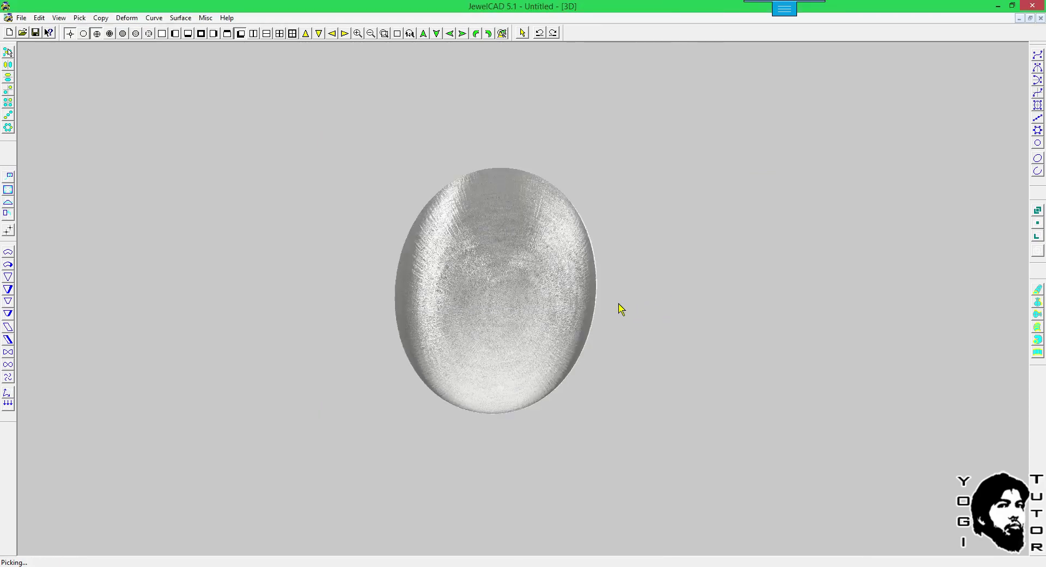
{"action": "scroll", "coordinate": [621, 309], "scroll_direction": "up", "scroll_amount": 1}
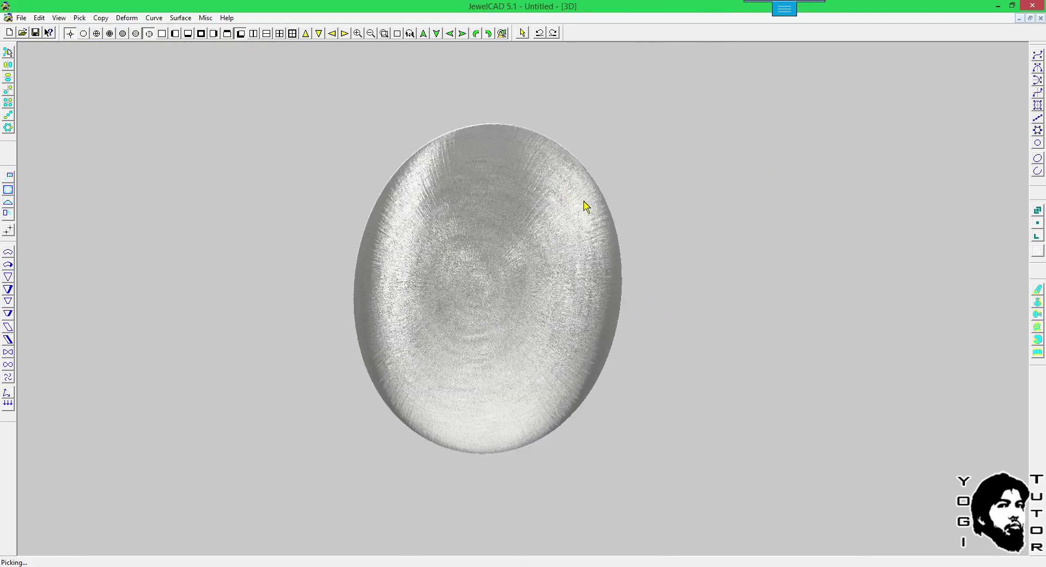
Review GoldDull WhITE's bump and reflect maps in the material settings, and inspect the satin cabochon from other 3D angles.
{"action": "key", "text": "alt+e"}
{"action": "key", "text": "c"}
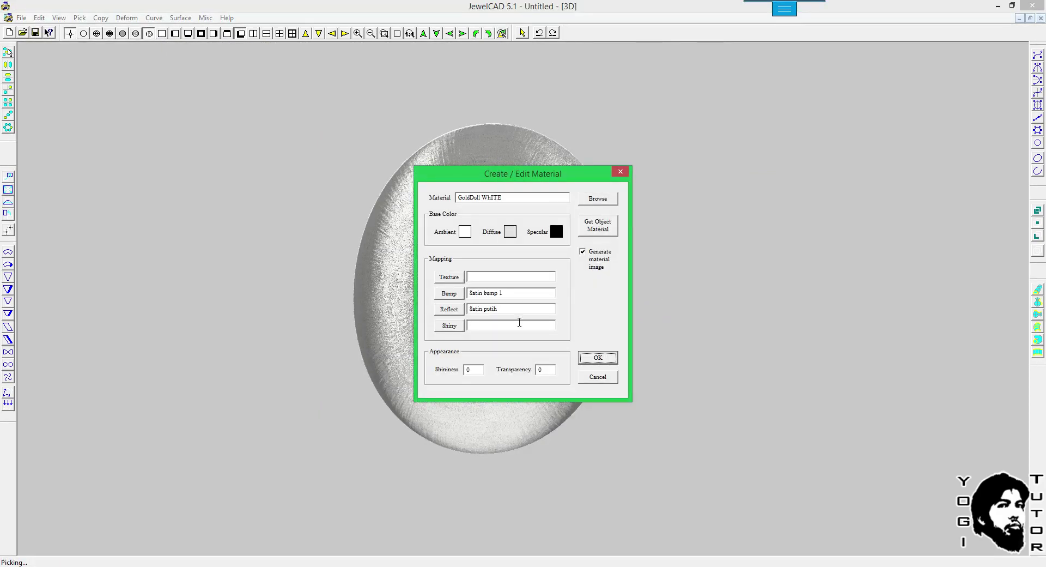
{"action": "left_click", "coordinate": [602, 377]}
{"action": "right_click_drag", "start_coordinate": [617, 357], "coordinate": [613, 235]}
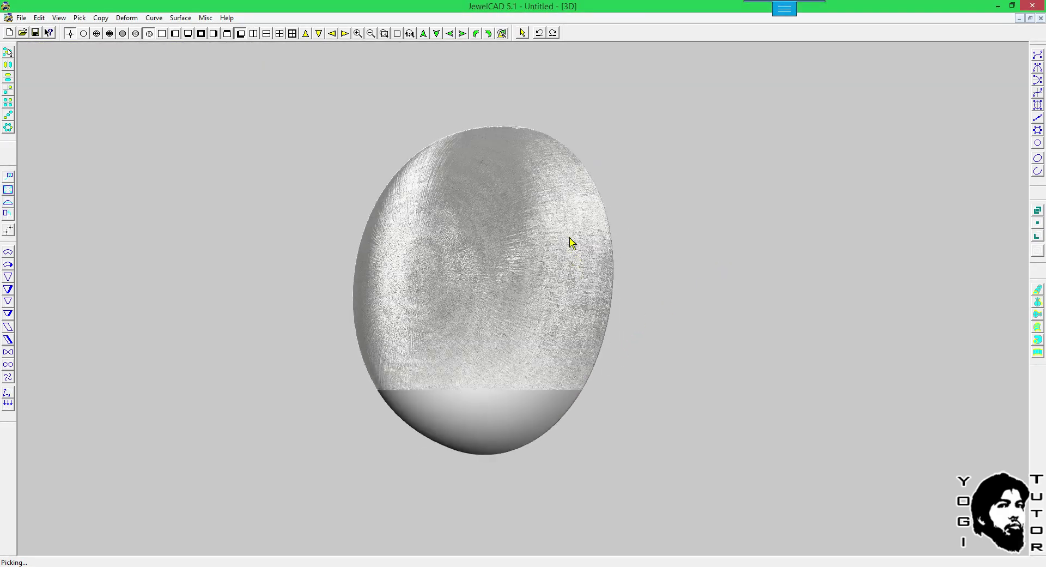
{"action": "right_click_drag", "start_coordinate": [472, 315], "coordinate": [682, 261]}
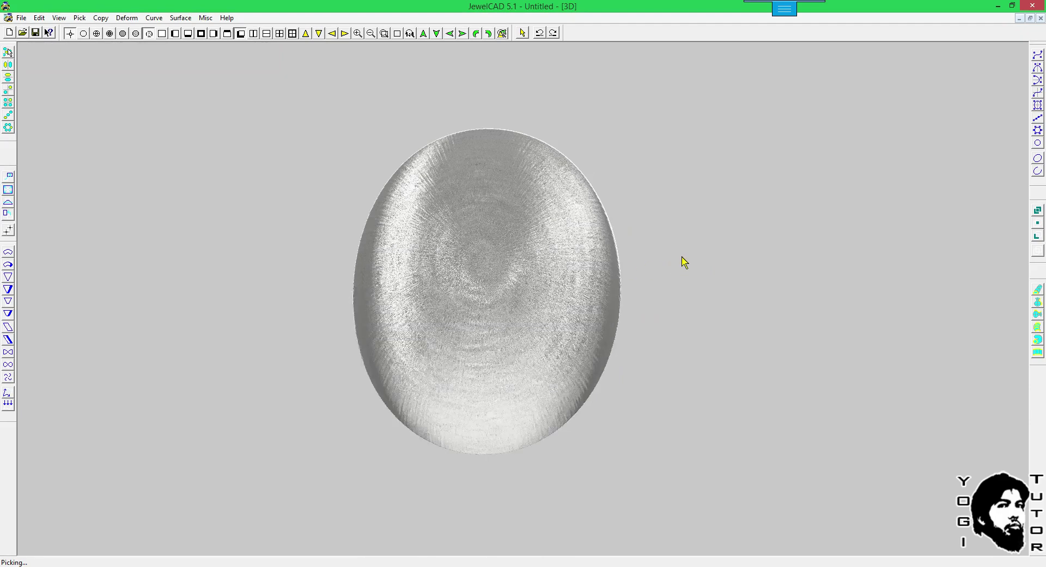
{"action": "key", "text": "alt+e"}
{"action": "key", "text": "Escape"}
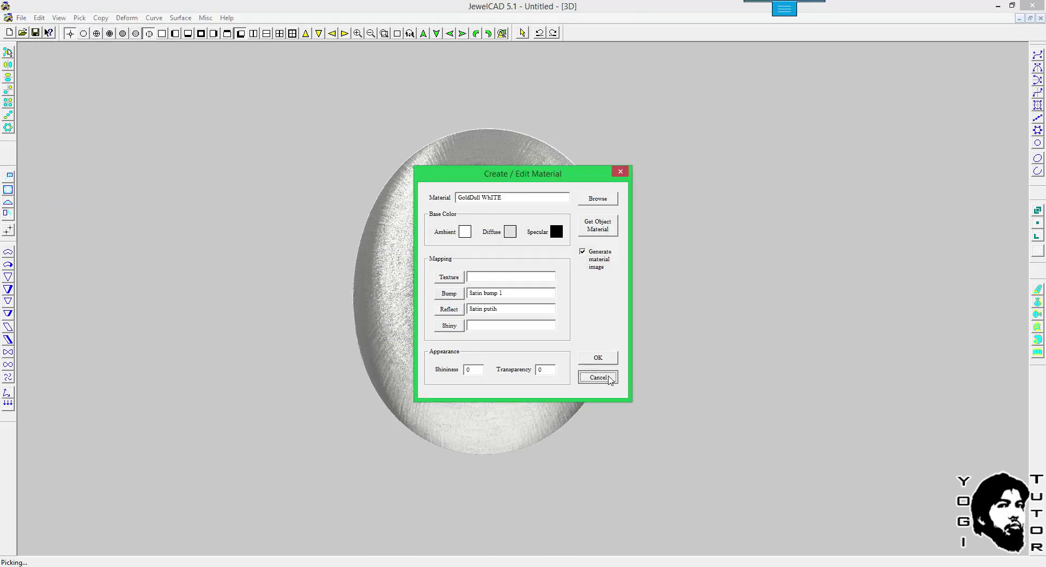
{"action": "left_click", "coordinate": [603, 377]}
Apply the Black Opal material to the cabochon again.
{"action": "key", "text": "alt+e"}
{"action": "key", "text": "m"}
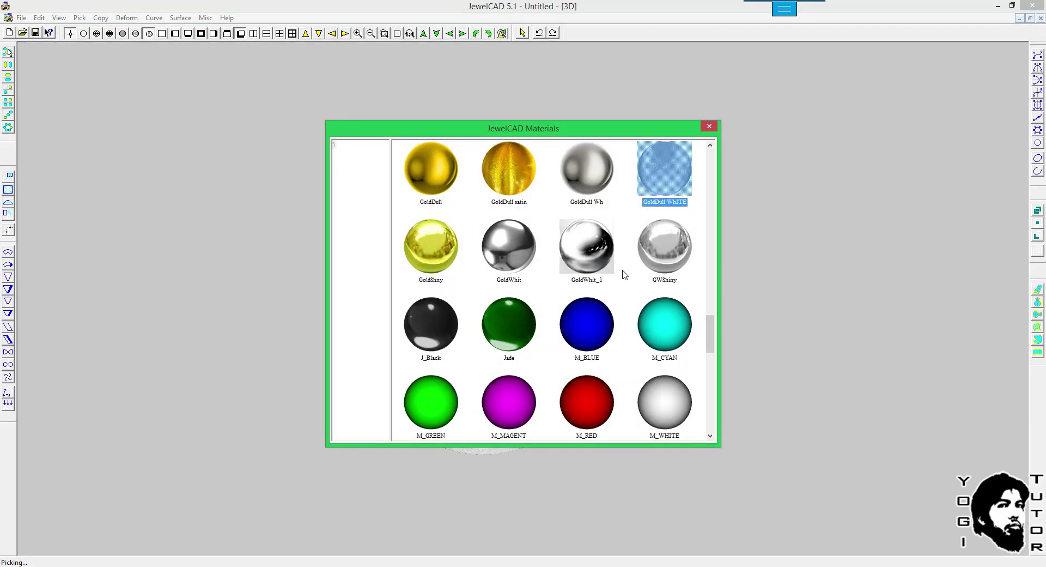
{"action": "scroll", "coordinate": [603, 275], "scroll_direction": "up", "scroll_amount": 5}
{"action": "scroll", "coordinate": [604, 275], "scroll_direction": "up", "scroll_amount": 10}
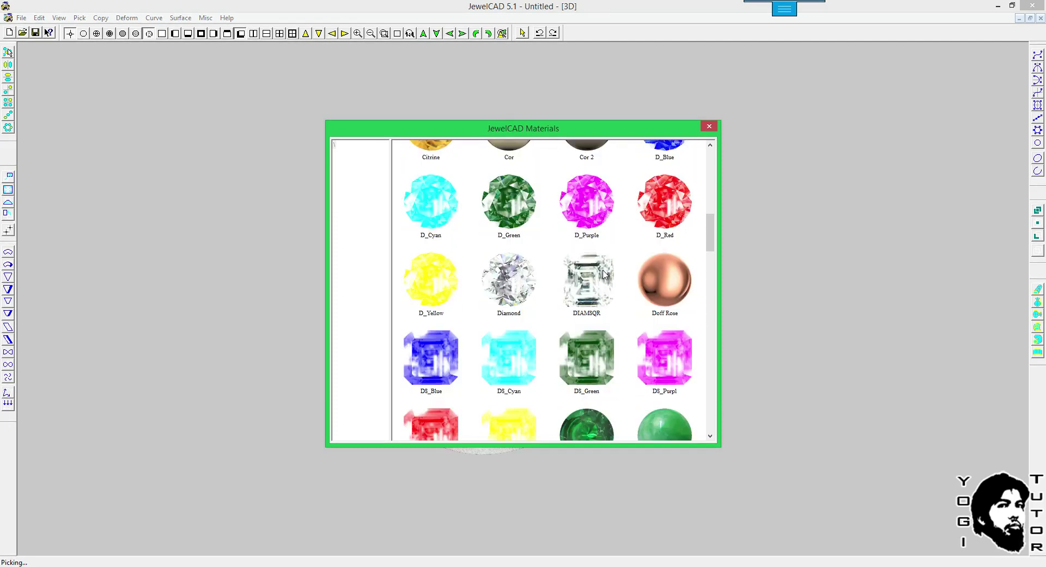
{"action": "scroll", "coordinate": [603, 275], "scroll_direction": "up", "scroll_amount": 5}
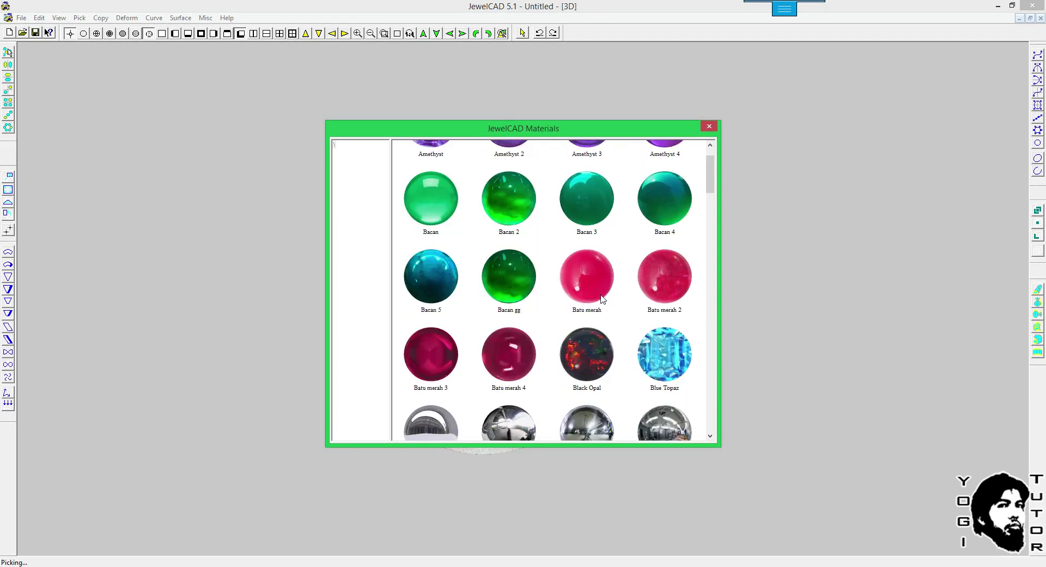
{"action": "double_click", "coordinate": [591, 355]}
{"action": "left_click_drag", "start_coordinate": [556, 304], "coordinate": [684, 325]}
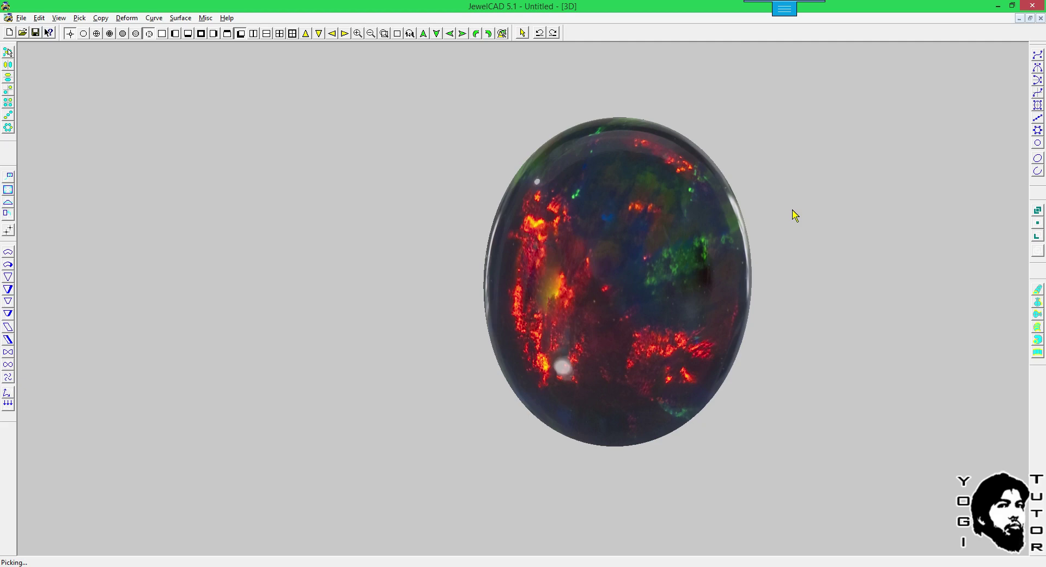
Check the Black Opal material's bump, reflect and shiny map entries in the Create / Edit Material settings.
{"action": "key", "text": "alt+e"}
{"action": "key", "text": "Up"}
{"action": "key", "text": "Return"}
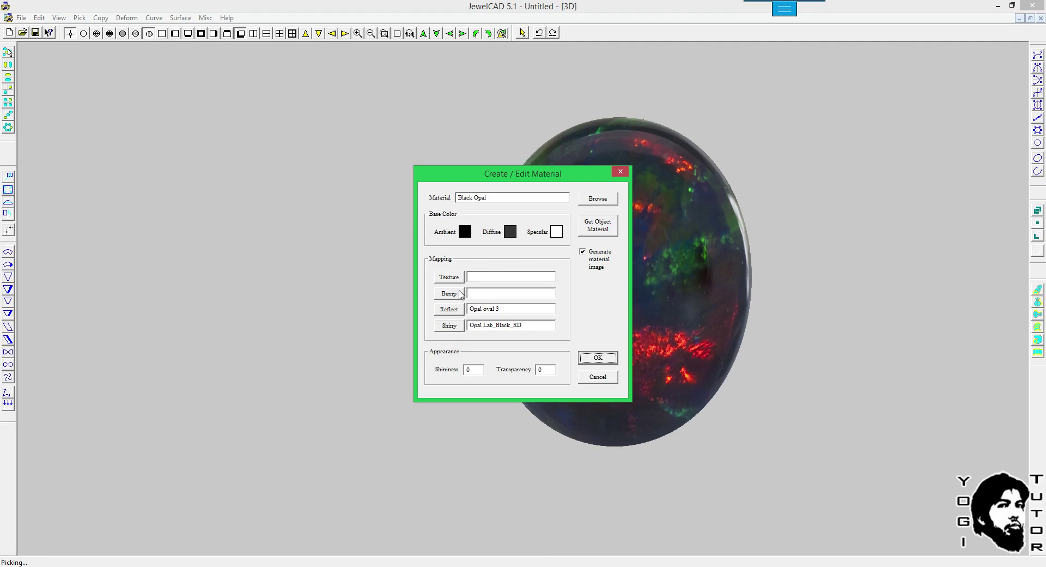
{"action": "left_click", "coordinate": [605, 380]}
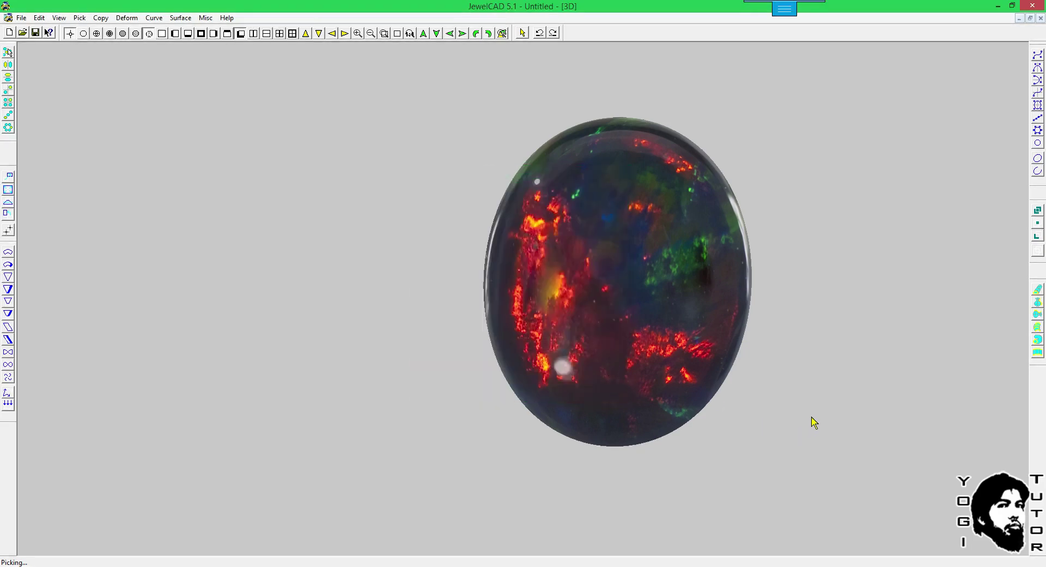
Find GoldDull WhITE in the JewelCAD material library and assign it to the cabochon in place of Black Opal.
{"action": "key", "text": "alt+e"}
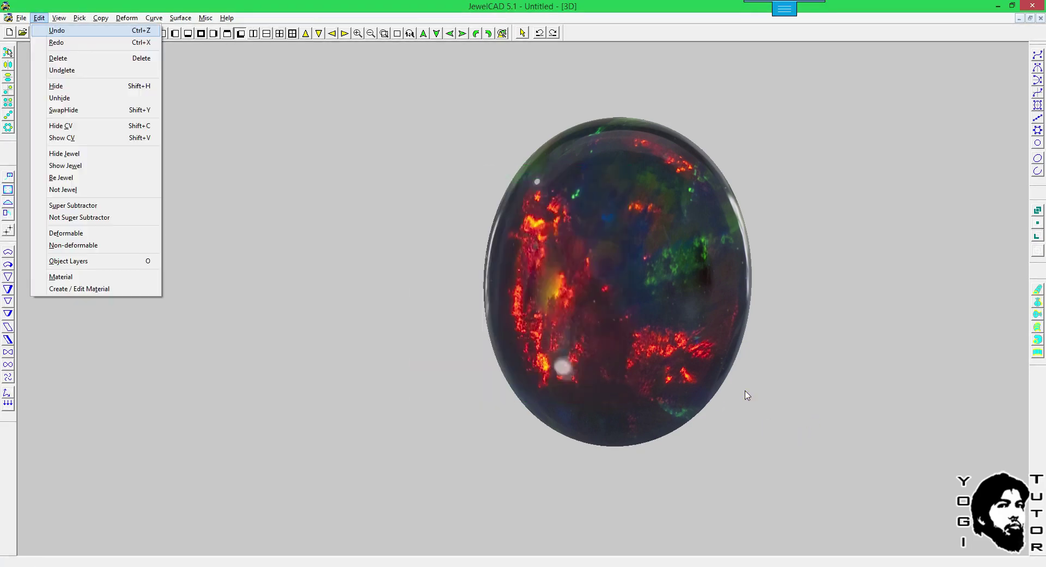
{"action": "key", "text": "m"}
{"action": "scroll", "coordinate": [777, 397], "scroll_direction": "down", "scroll_amount": 9}
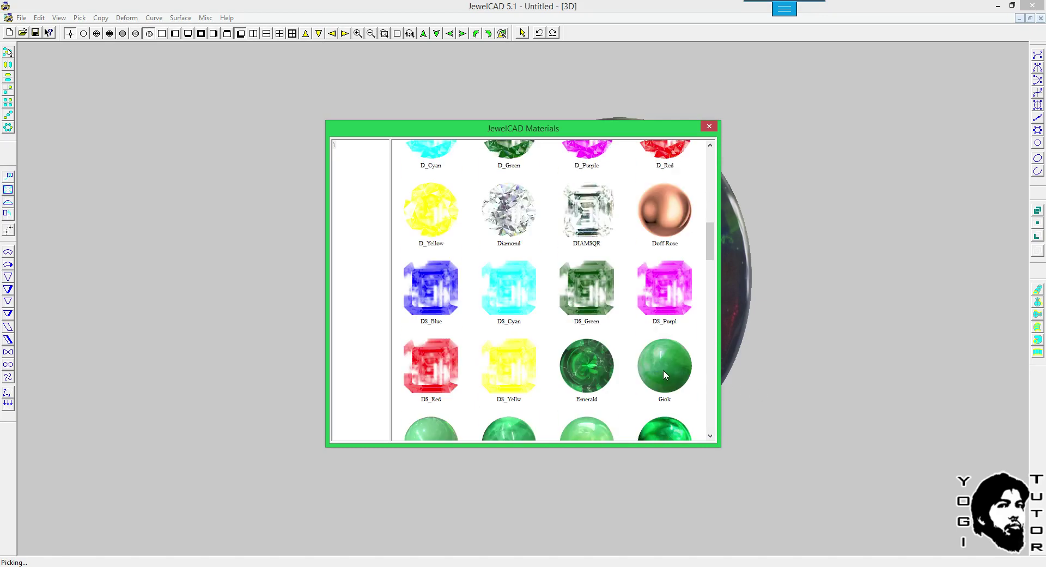
{"action": "scroll", "coordinate": [643, 343], "scroll_direction": "up", "scroll_amount": 10}
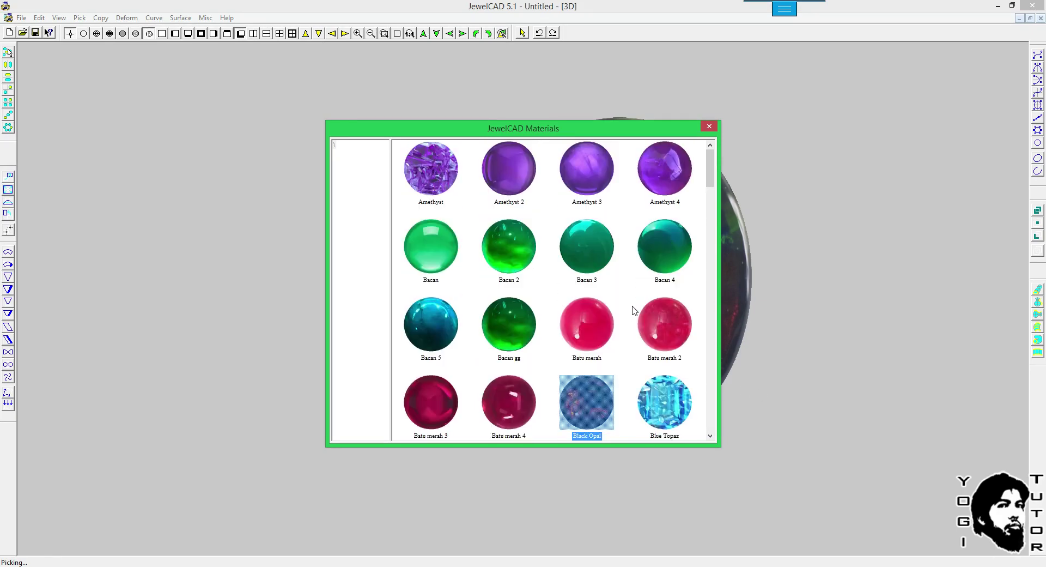
{"action": "scroll", "coordinate": [638, 303], "scroll_direction": "down", "scroll_amount": 12}
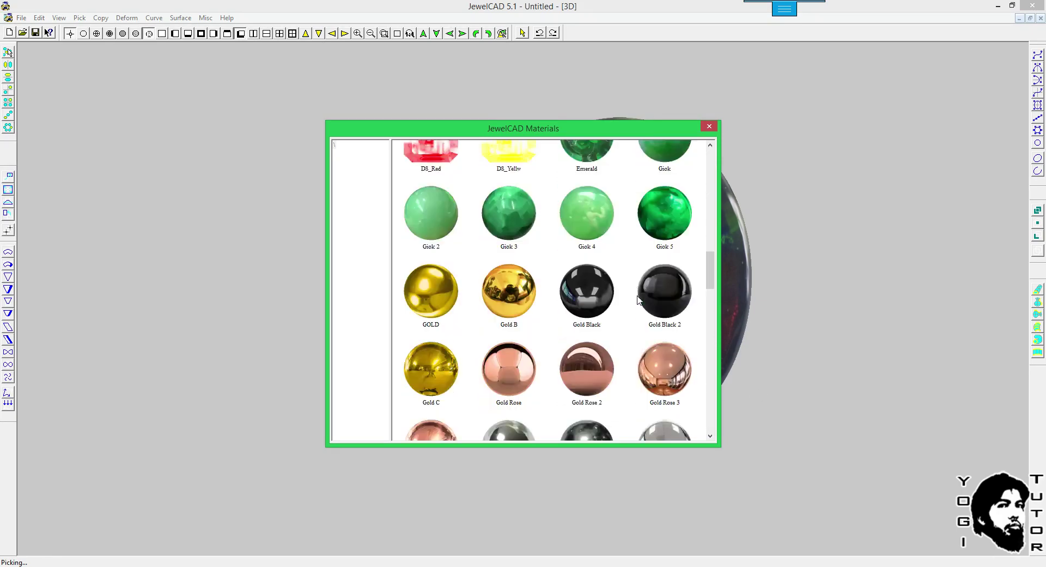
{"action": "scroll", "coordinate": [639, 299], "scroll_direction": "down", "scroll_amount": 3}
{"action": "double_click", "coordinate": [674, 214]}
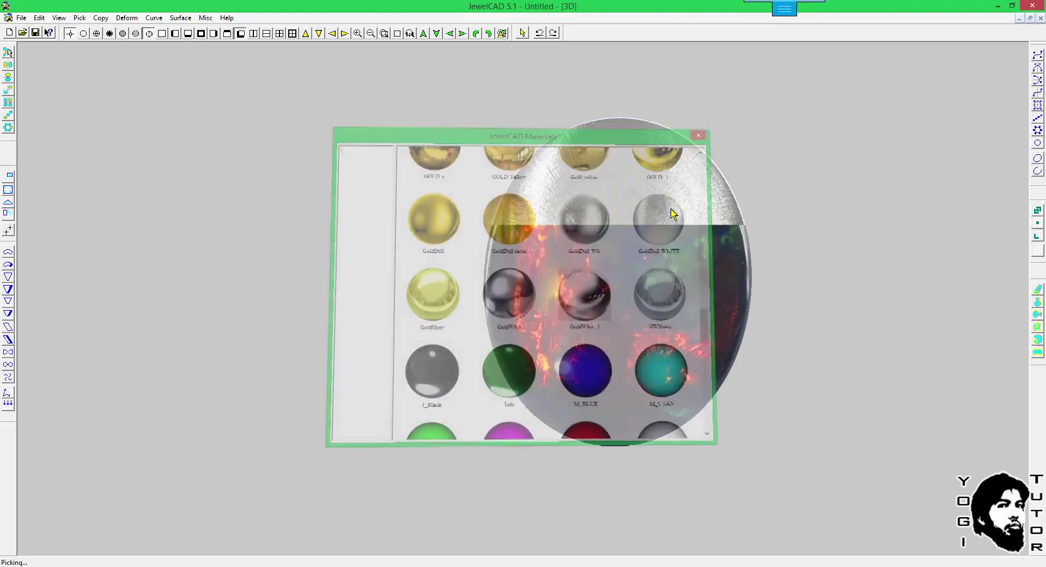
Examine the satin surface texture of the cabochon up close from several angles, and recheck GoldDull WhITE's bump and reflect maps.
{"action": "right_click_drag", "start_coordinate": [662, 286], "coordinate": [765, 226]}
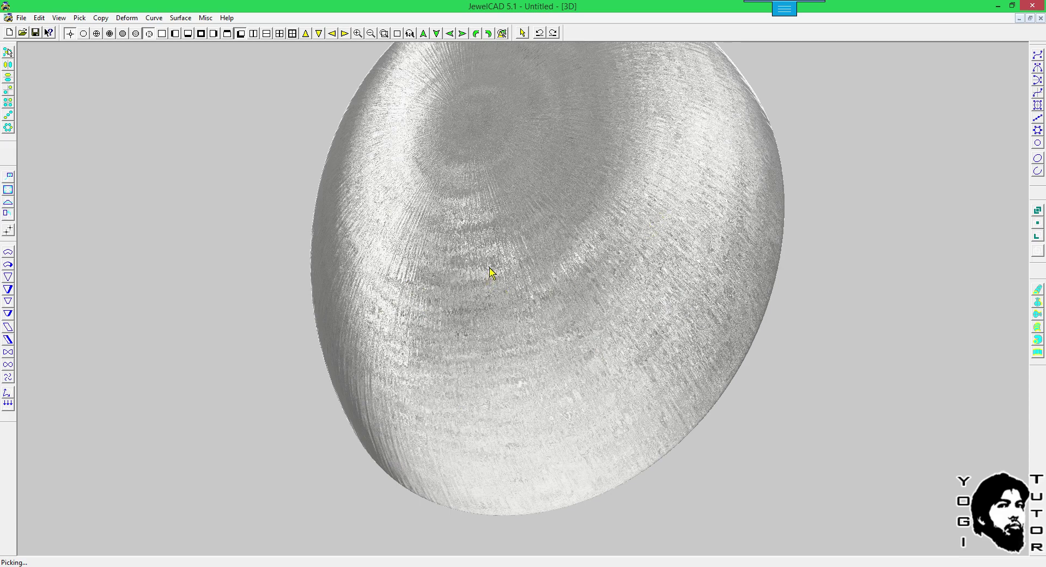
{"action": "mouse_move", "coordinate": [489, 267]}
{"action": "right_mouse_down"}
{"action": "mouse_move", "coordinate": [553, 264]}
{"action": "mouse_move", "coordinate": [661, 211]}
{"action": "mouse_move", "coordinate": [646, 263]}
{"action": "mouse_move", "coordinate": [837, 213]}
{"action": "mouse_move", "coordinate": [489, 210]}
{"action": "mouse_move", "coordinate": [469, 234]}
{"action": "mouse_move", "coordinate": [548, 315]}
{"action": "mouse_move", "coordinate": [663, 264]}
{"action": "right_mouse_up"}
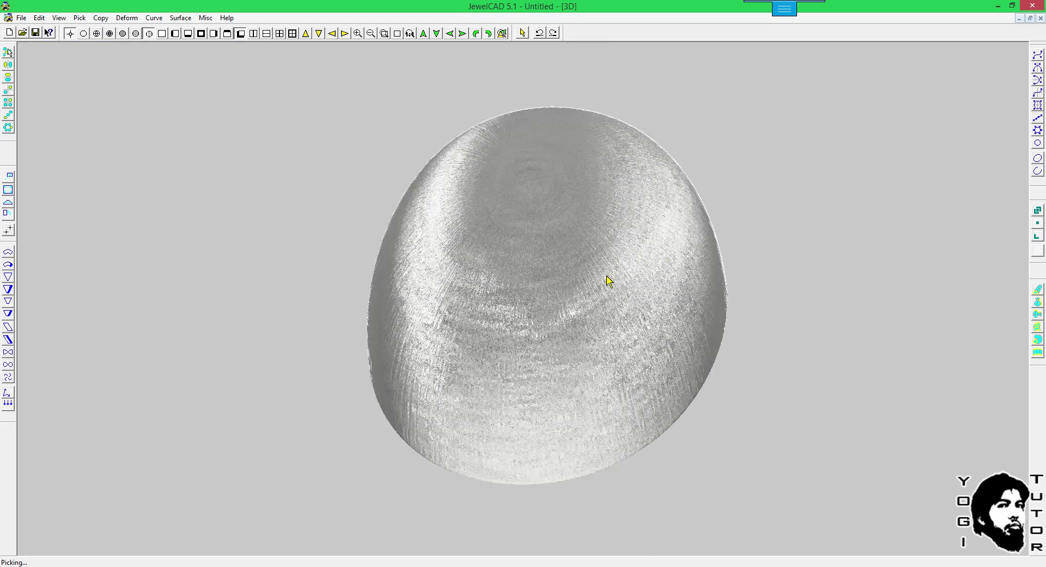
{"action": "left_click", "coordinate": [39, 18]}
{"action": "left_click", "coordinate": [76, 288]}
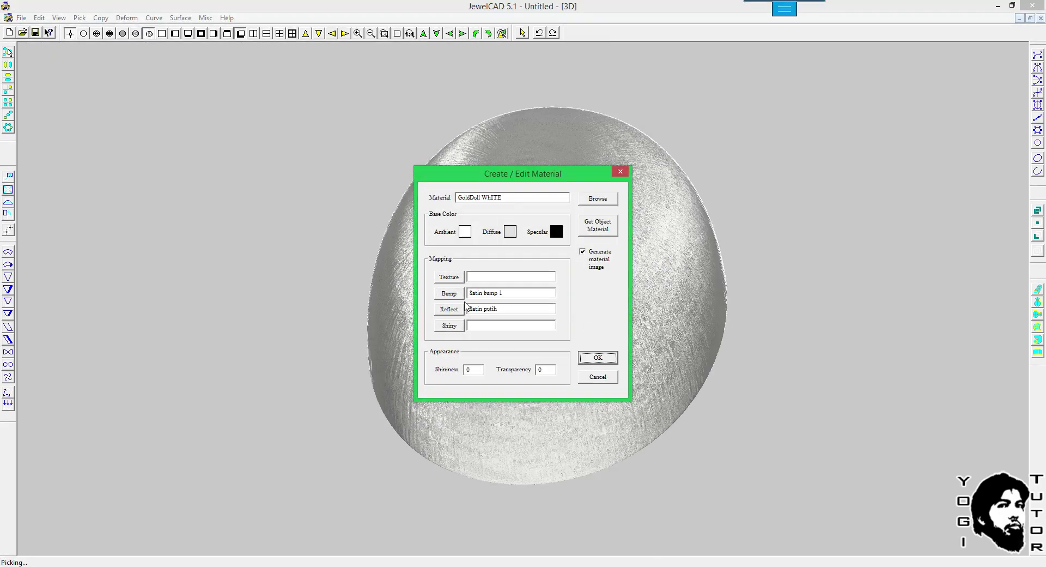
{"action": "left_click", "coordinate": [598, 377]}
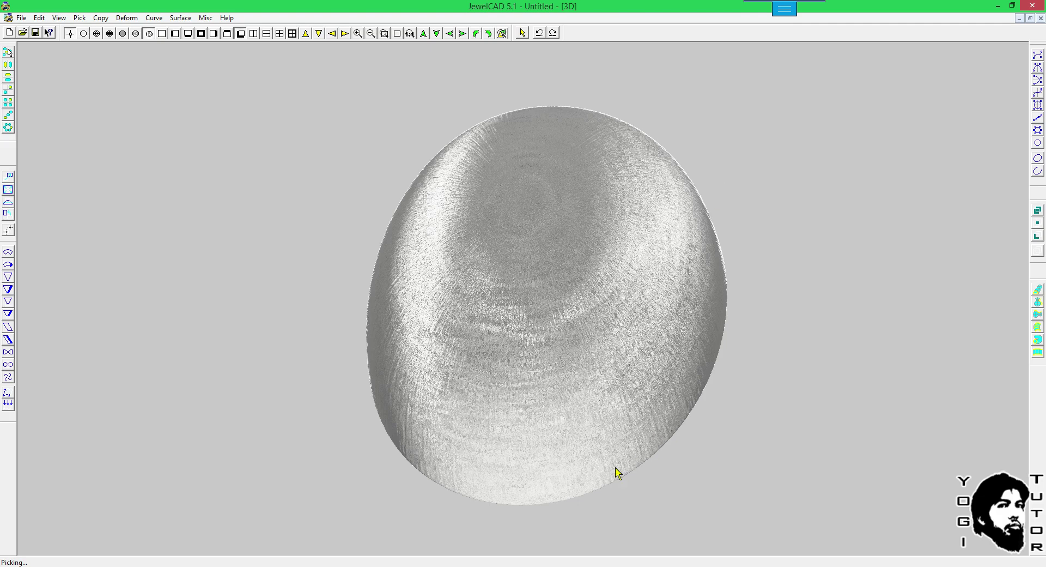
Connect the computer to the available Wi-Fi network and dismiss the network list.
{"action": "left_click", "coordinate": [952, 566]}
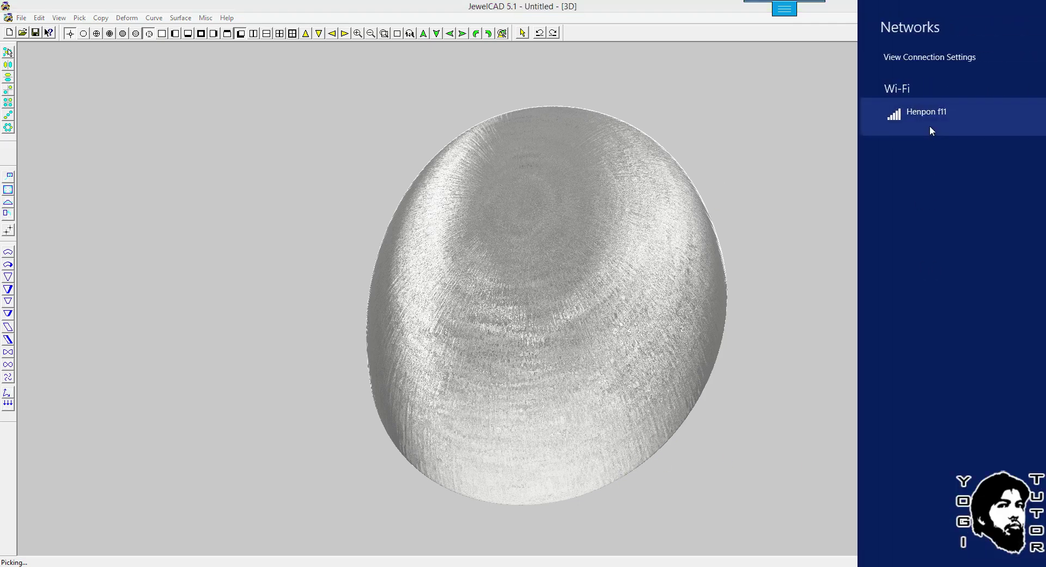
{"action": "left_click", "coordinate": [930, 124]}
{"action": "left_click", "coordinate": [1000, 181]}
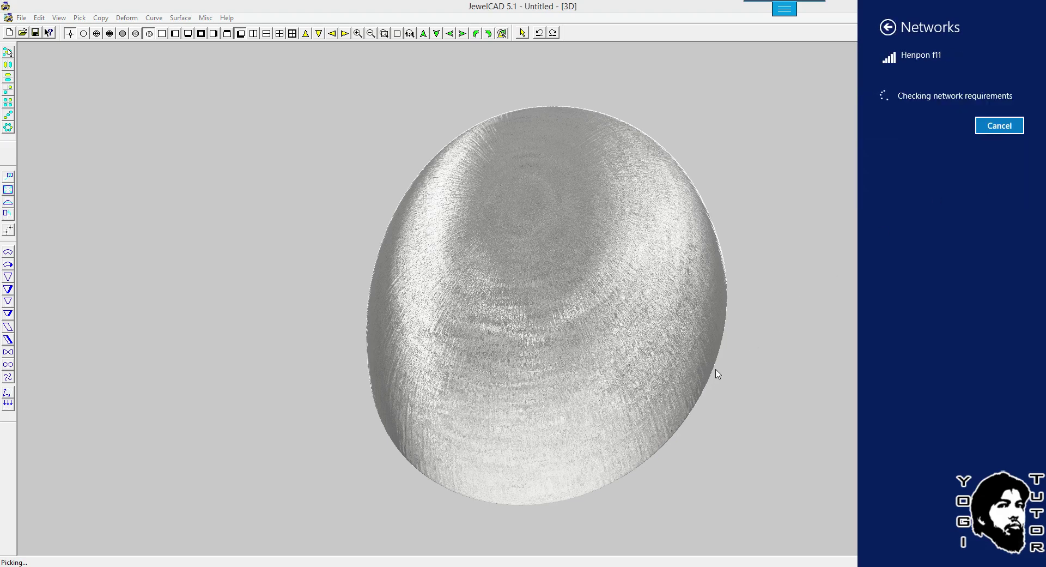
{"action": "left_click", "coordinate": [526, 566]}
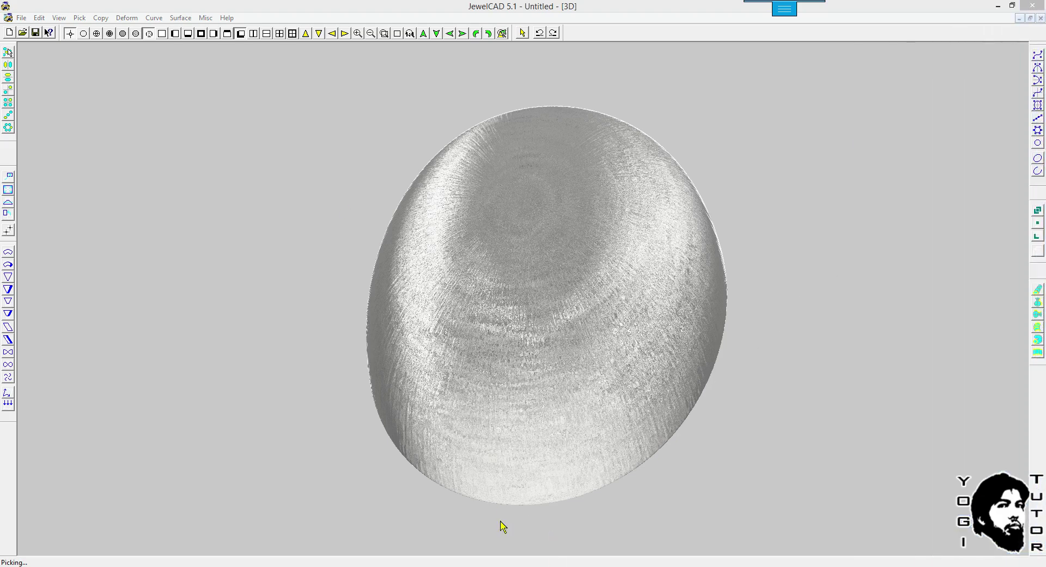
Switch to Chrome, search Google Images for "cancrete bump map" and browse the concrete texture results.
{"action": "left_click", "coordinate": [512, 566]}
{"action": "triple_click", "coordinate": [167, 53]}
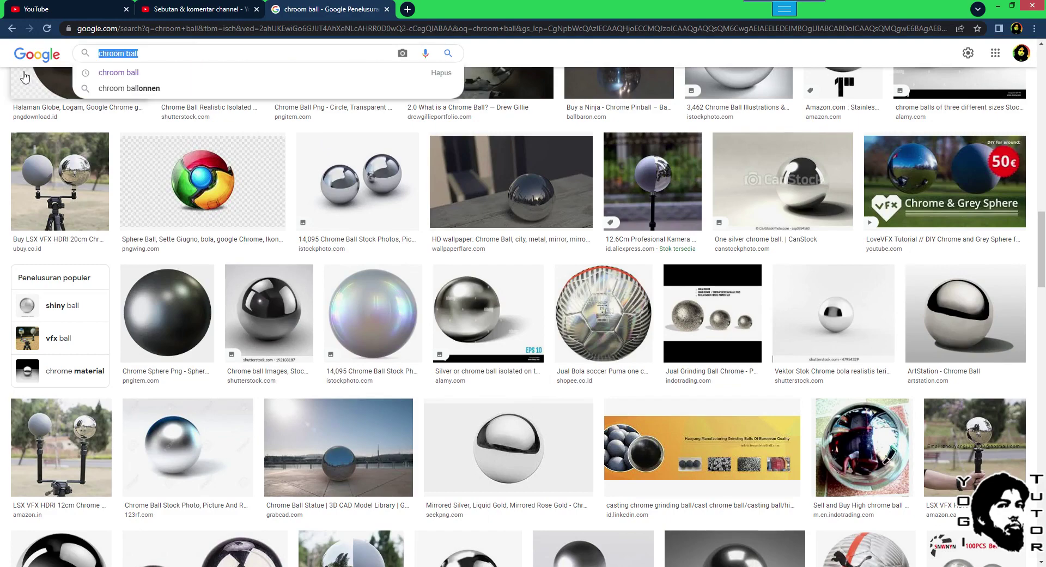
{"action": "type", "text": "cancret"}
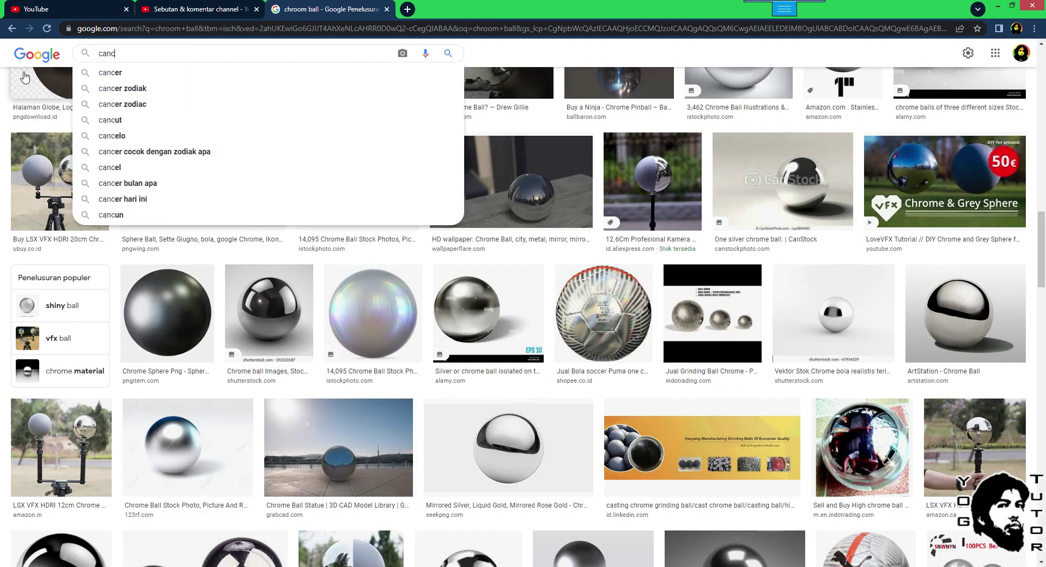
{"action": "type", "text": "e"}
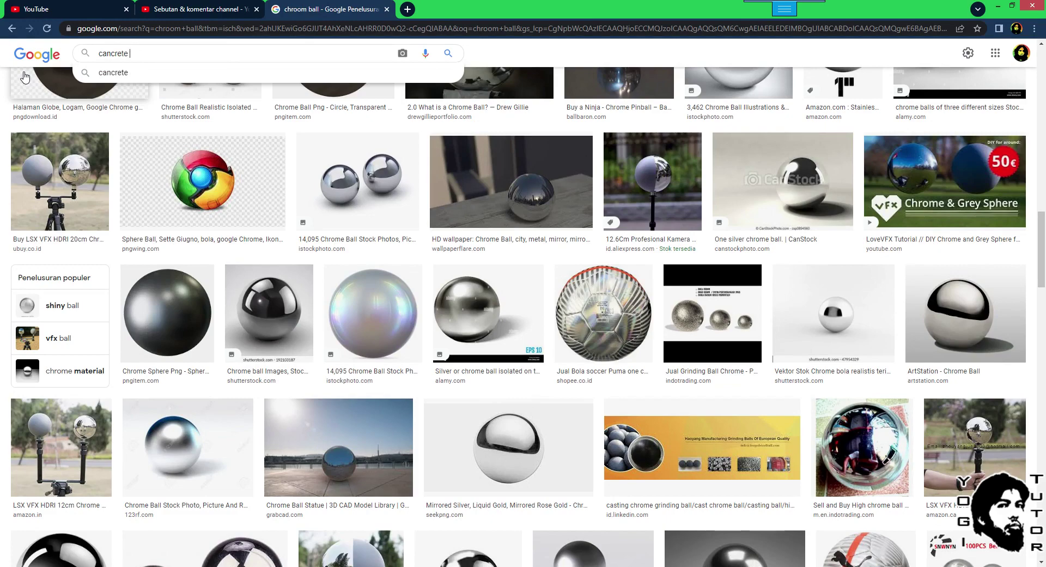
{"action": "type", "text": " bump ma"}
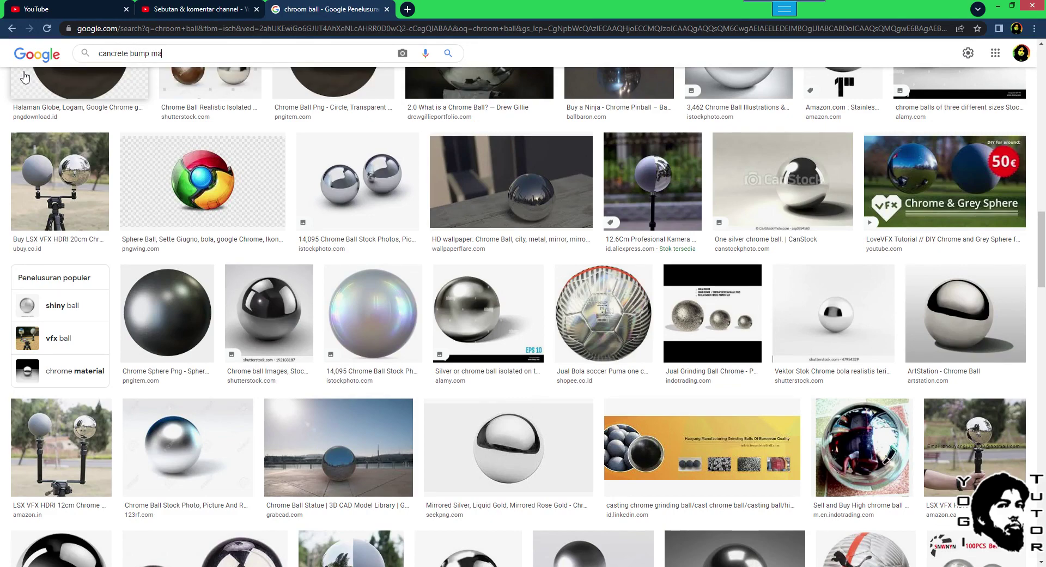
{"action": "type", "text": "p"}
{"action": "key", "text": "Return"}
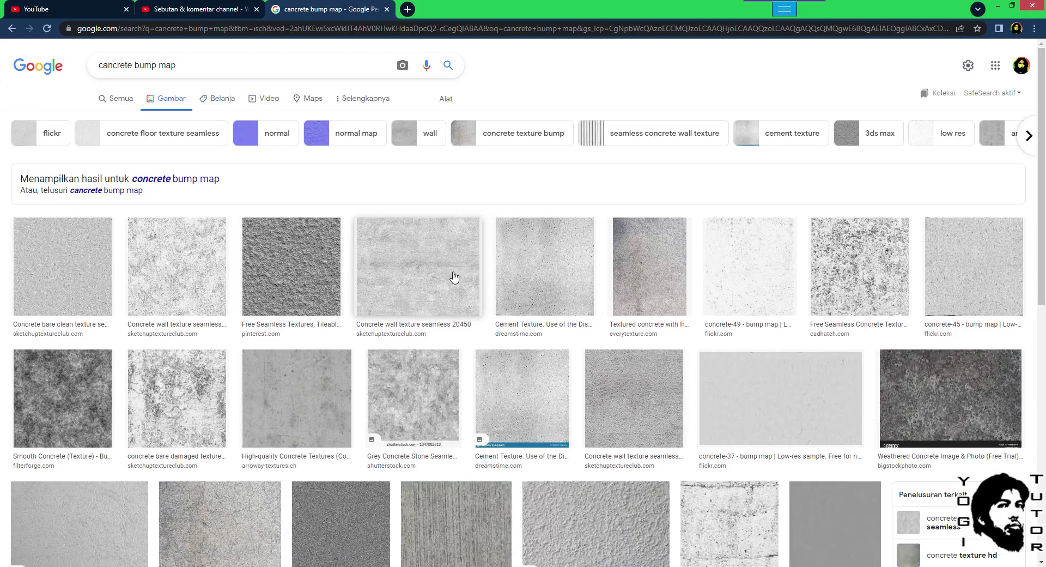
{"action": "scroll", "coordinate": [455, 278], "scroll_direction": "down", "scroll_amount": 7}
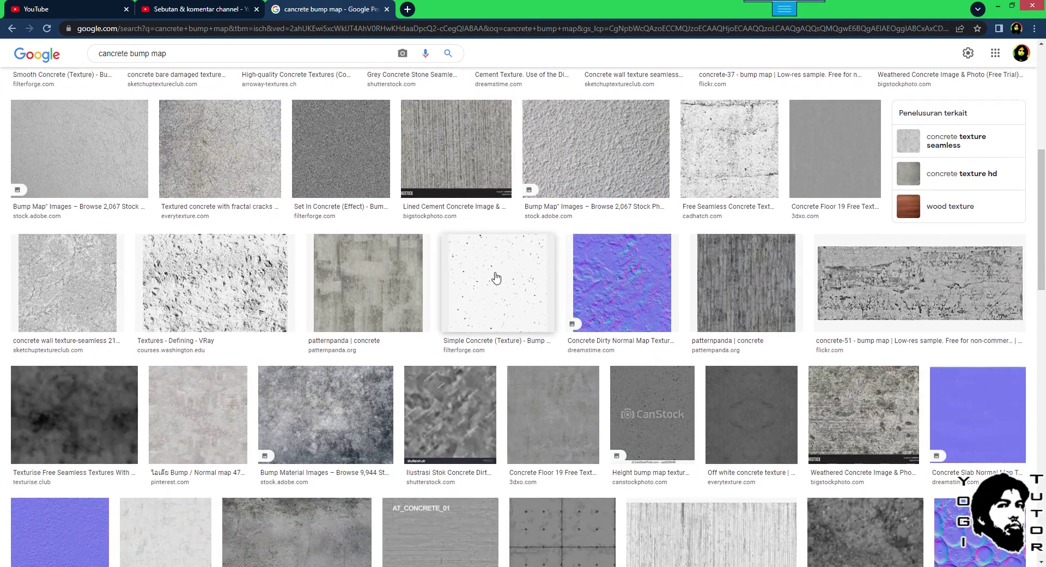
{"action": "scroll", "coordinate": [496, 278], "scroll_direction": "down", "scroll_amount": 3}
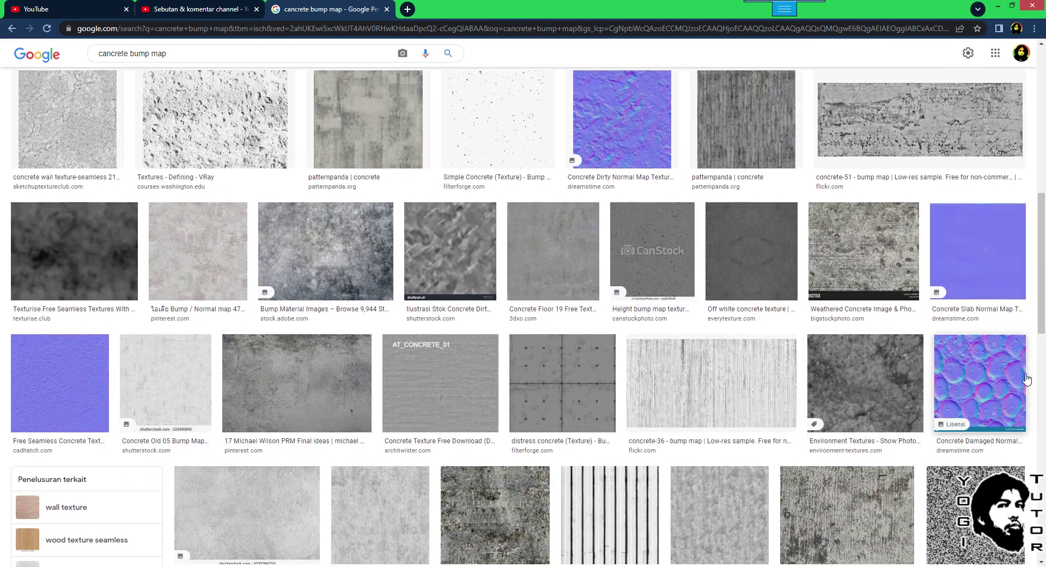
{"action": "scroll", "coordinate": [993, 382], "scroll_direction": "up", "scroll_amount": 5}
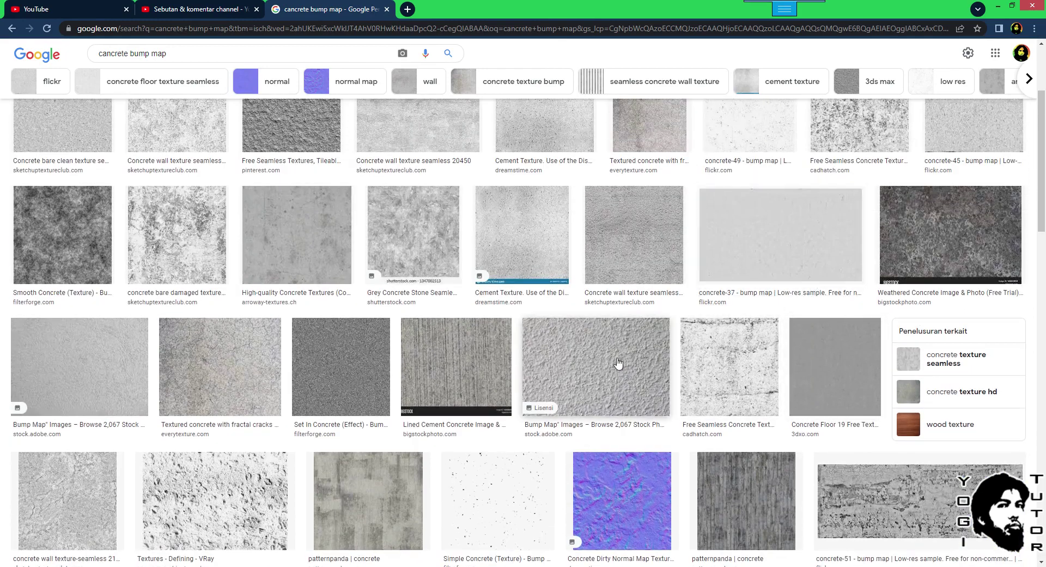
Preview the Adobe Stock rough wall bump image and the Concrete Damaged Normal Map, and browse the surrounding concrete map results.
{"action": "left_click", "coordinate": [621, 359]}
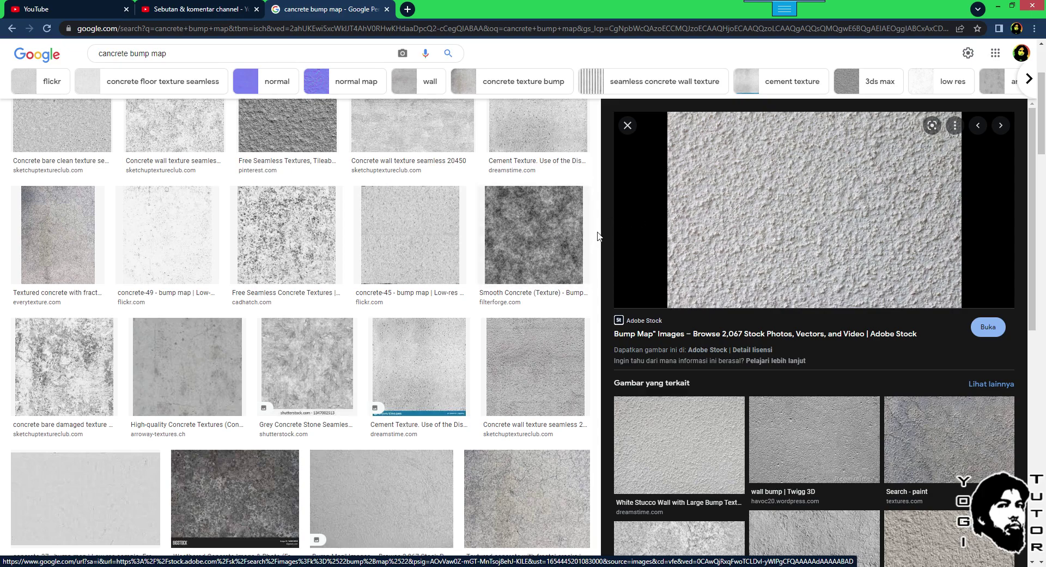
{"action": "scroll", "coordinate": [598, 236], "scroll_direction": "down", "scroll_amount": 9}
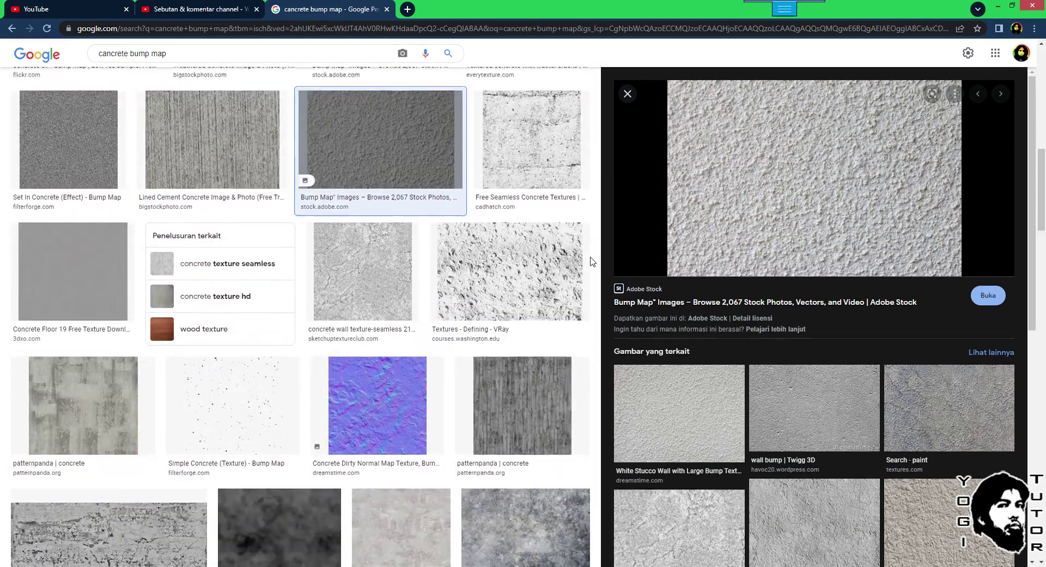
{"action": "scroll", "coordinate": [593, 261], "scroll_direction": "down", "scroll_amount": 12}
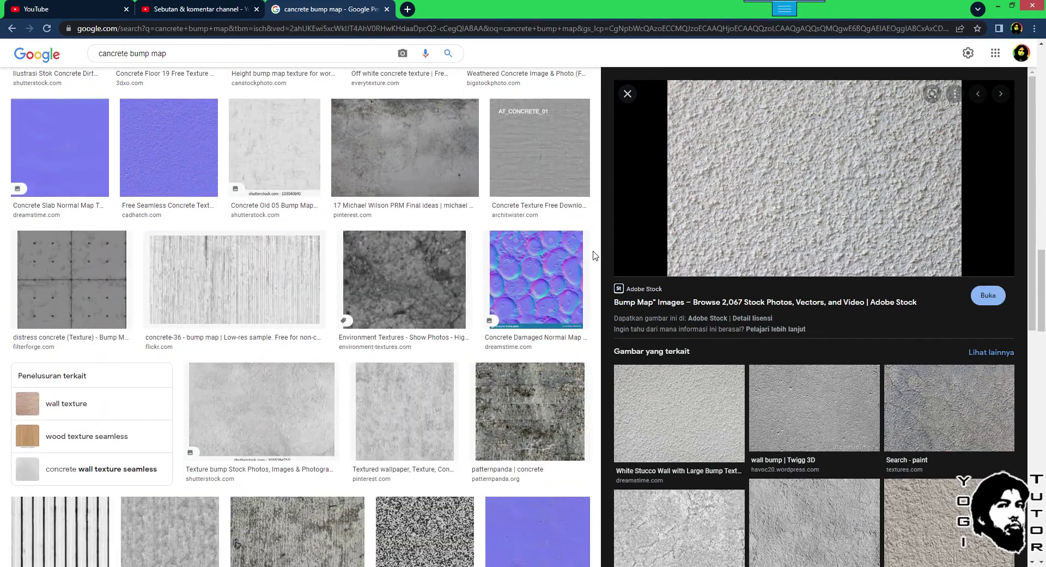
{"action": "scroll", "coordinate": [594, 256], "scroll_direction": "down", "scroll_amount": 1}
{"action": "left_click", "coordinate": [547, 215]}
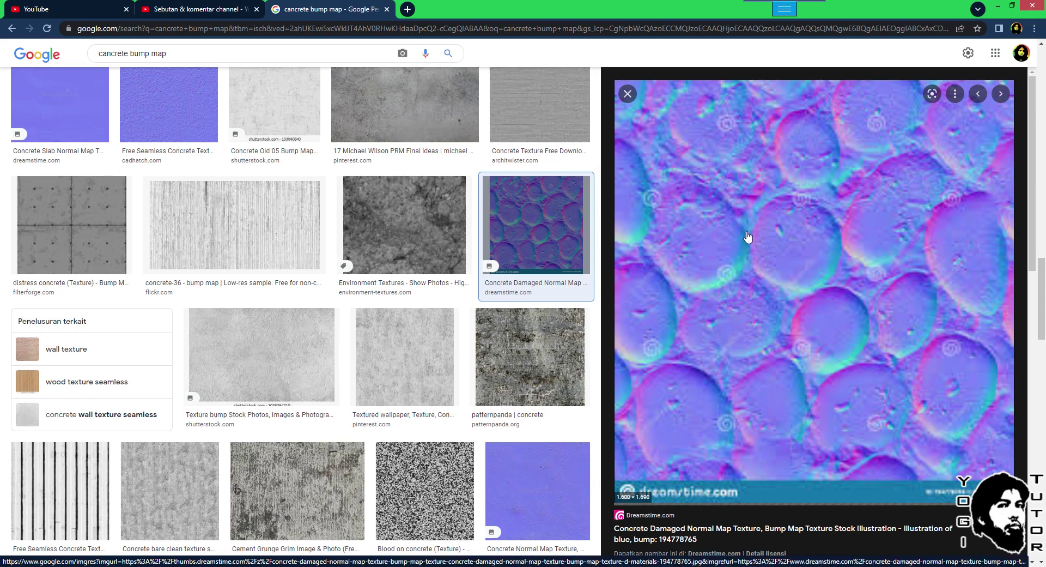
{"action": "scroll", "coordinate": [747, 235], "scroll_direction": "down", "scroll_amount": 3}
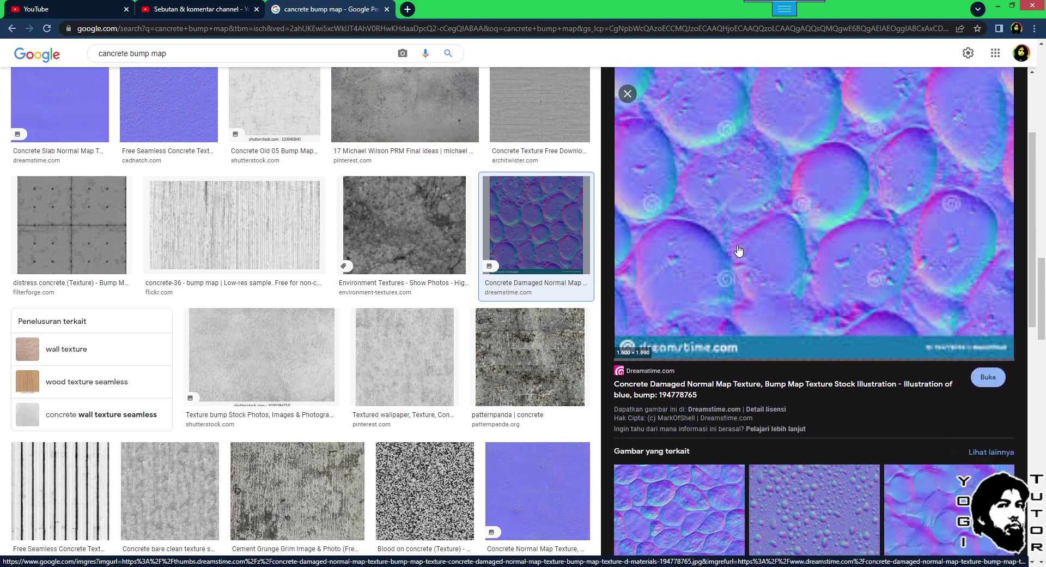
{"action": "scroll", "coordinate": [790, 251], "scroll_direction": "up", "scroll_amount": 5}
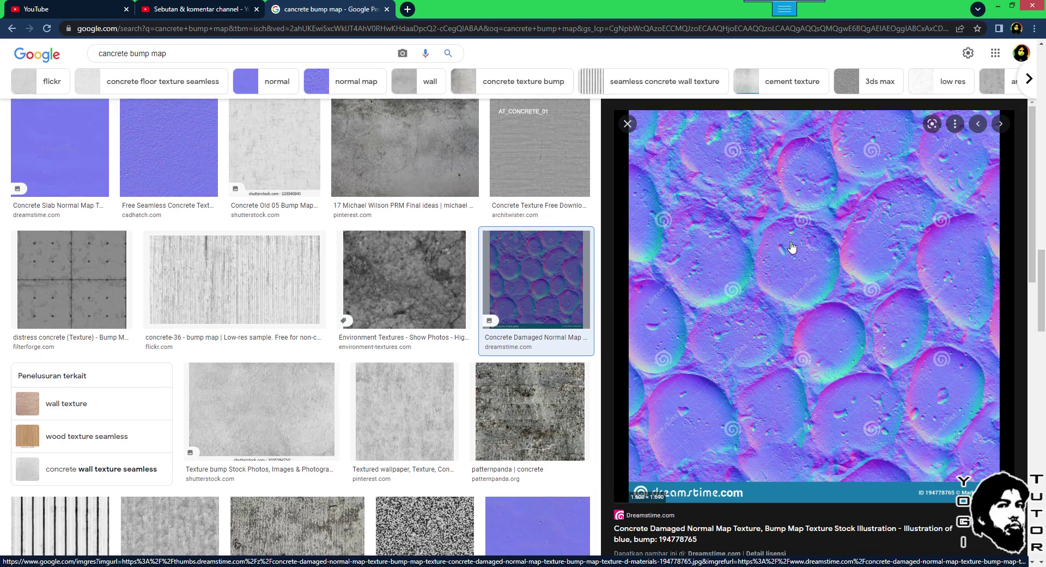
{"action": "scroll", "coordinate": [519, 240], "scroll_direction": "up", "scroll_amount": 8}
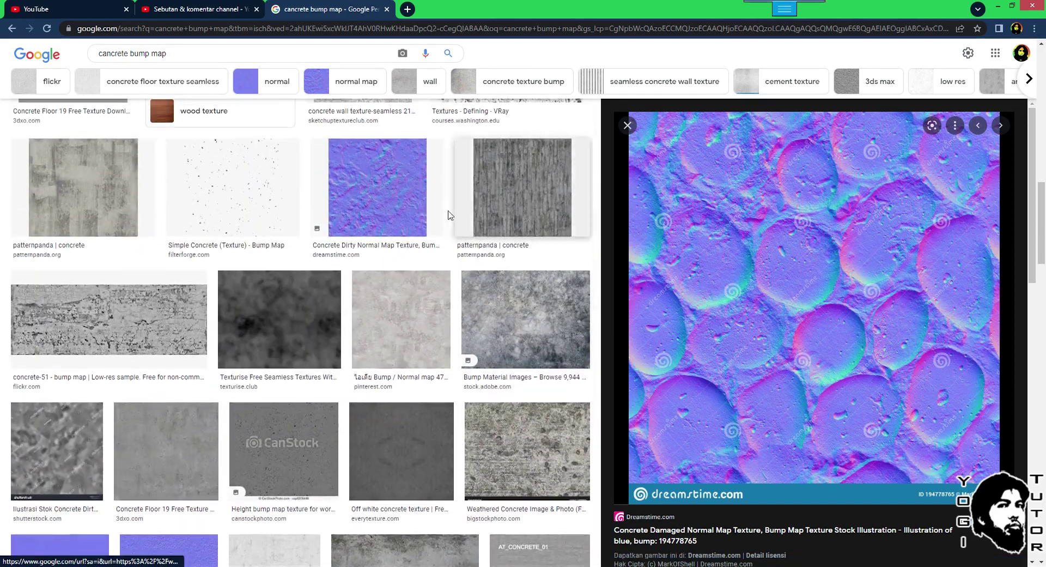
{"action": "scroll", "coordinate": [498, 296], "scroll_direction": "down", "scroll_amount": 8}
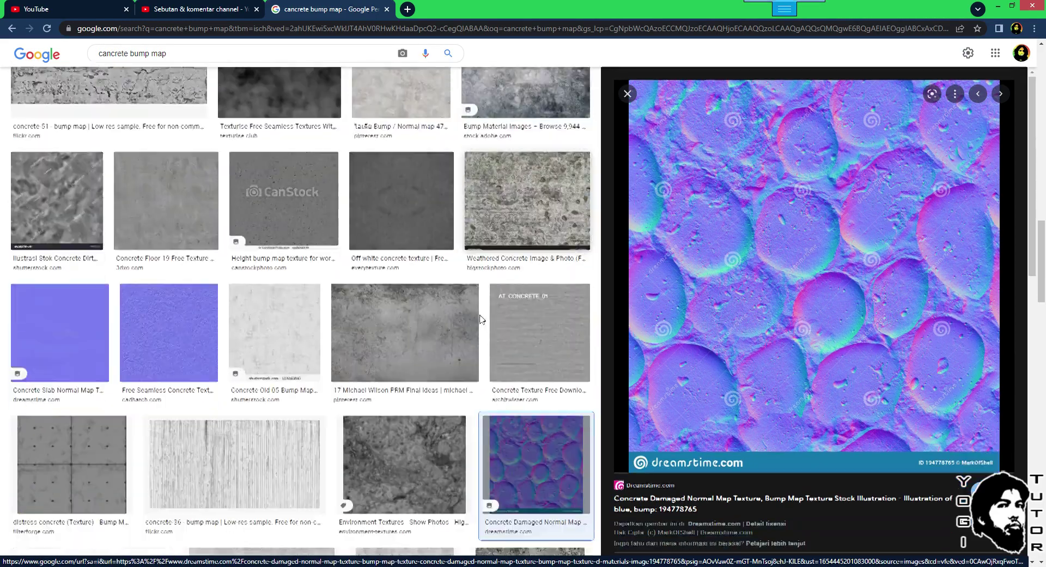
{"action": "scroll", "coordinate": [498, 296], "scroll_direction": "down", "scroll_amount": 5}
{"action": "scroll", "coordinate": [327, 164], "scroll_direction": "up", "scroll_amount": 3}
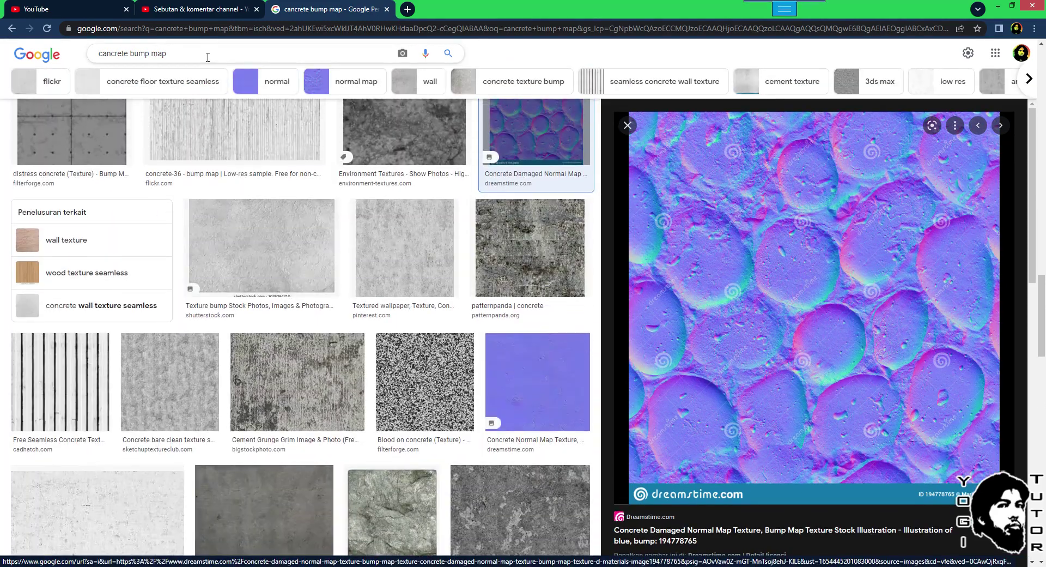
Search Google Images for "cancrete bump map objek" and browse the results for bump maps applied to objects.
{"action": "left_click", "coordinate": [207, 57]}
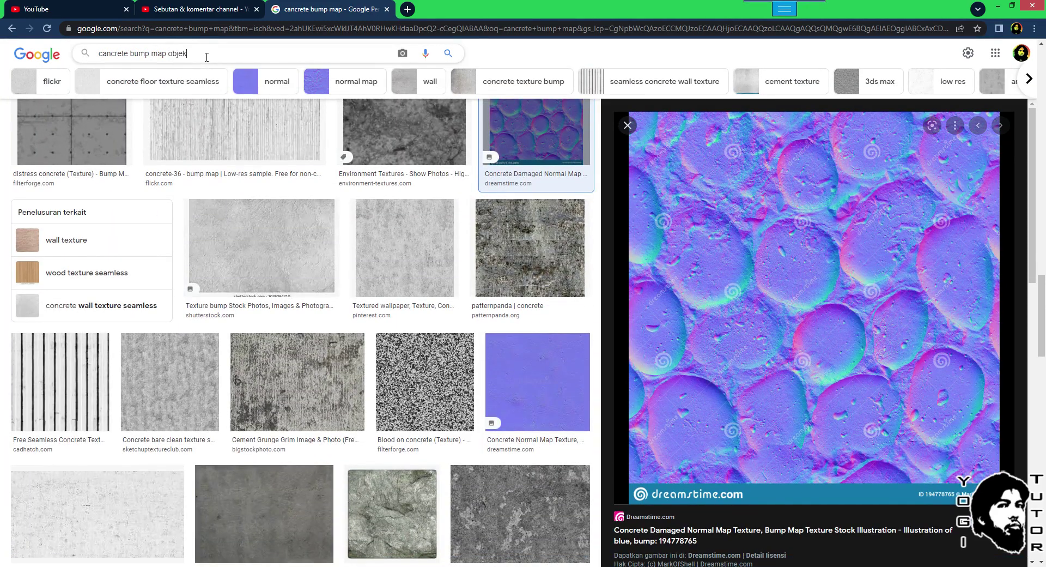
{"action": "type", "text": "objek"}
{"action": "key", "text": "Return"}
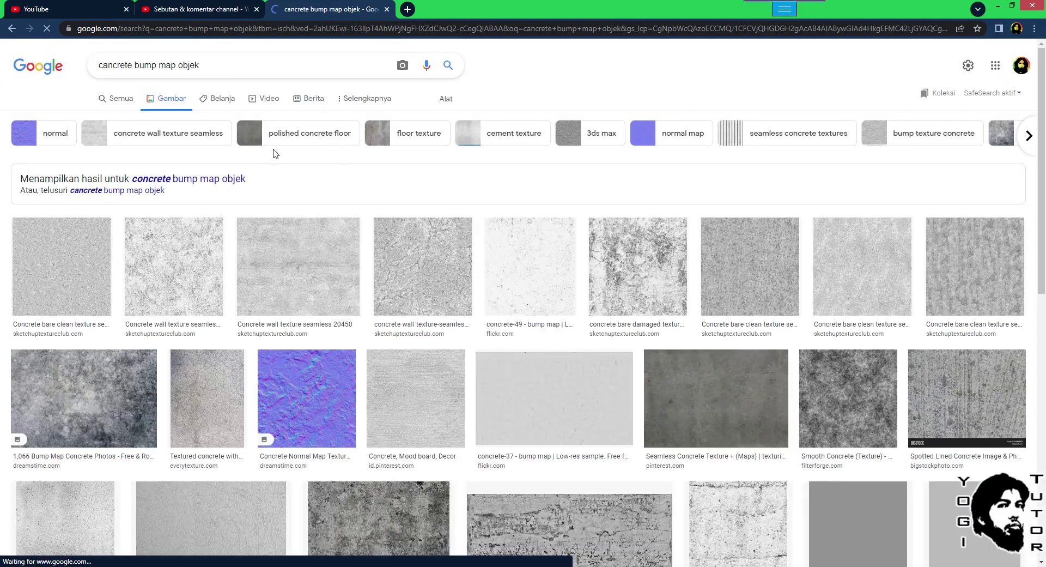
{"action": "scroll", "coordinate": [456, 270], "scroll_direction": "down", "scroll_amount": 10}
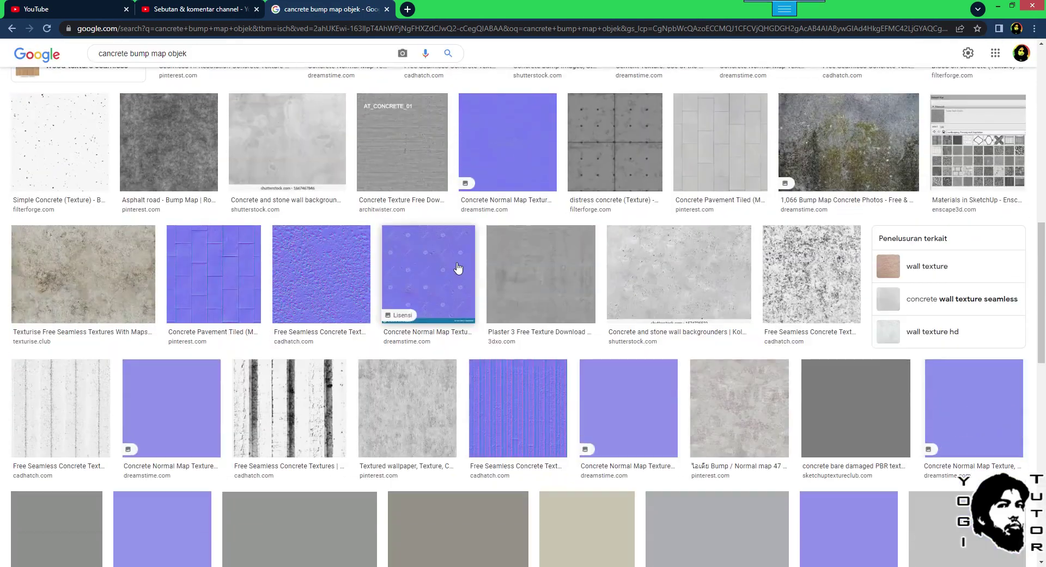
{"action": "scroll", "coordinate": [458, 267], "scroll_direction": "down", "scroll_amount": 8}
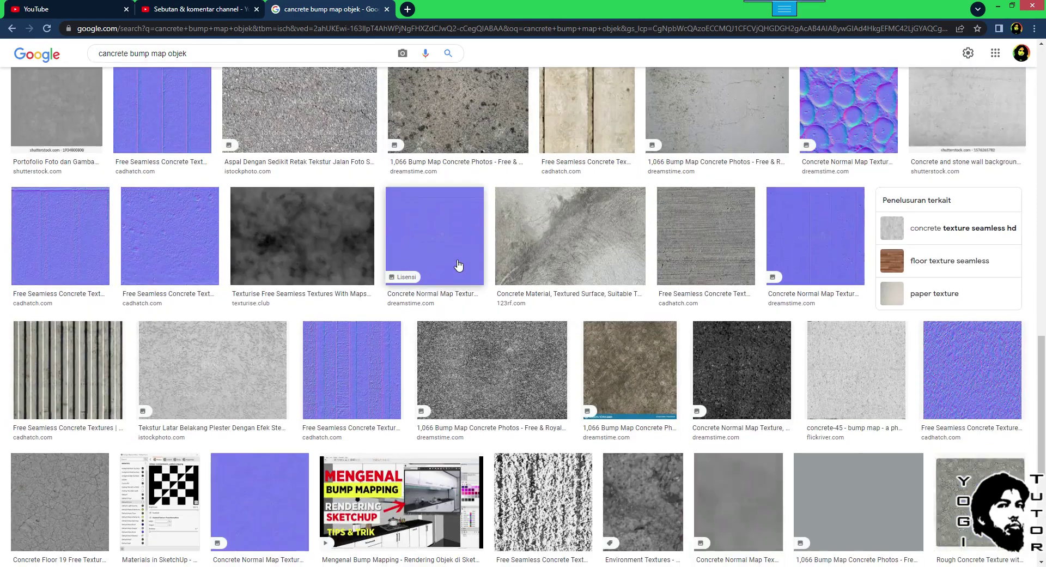
{"action": "scroll", "coordinate": [458, 264], "scroll_direction": "down", "scroll_amount": 3}
{"action": "scroll", "coordinate": [459, 264], "scroll_direction": "down", "scroll_amount": 2}
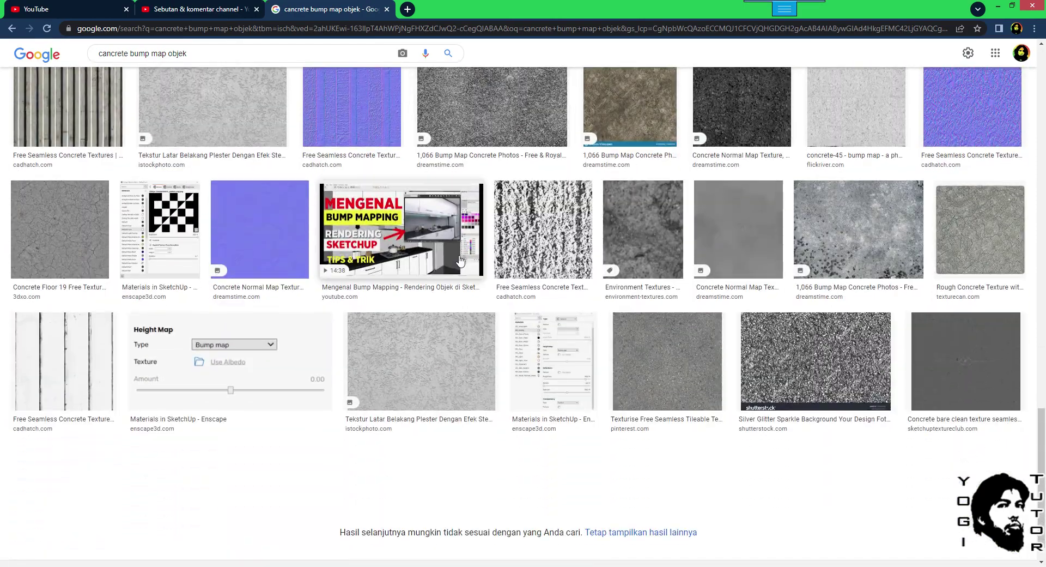
Preview the SketchUp bump mapping video thumbnail and the Enscape brick examples for SketchUp and Revit.
{"action": "left_click", "coordinate": [460, 262]}
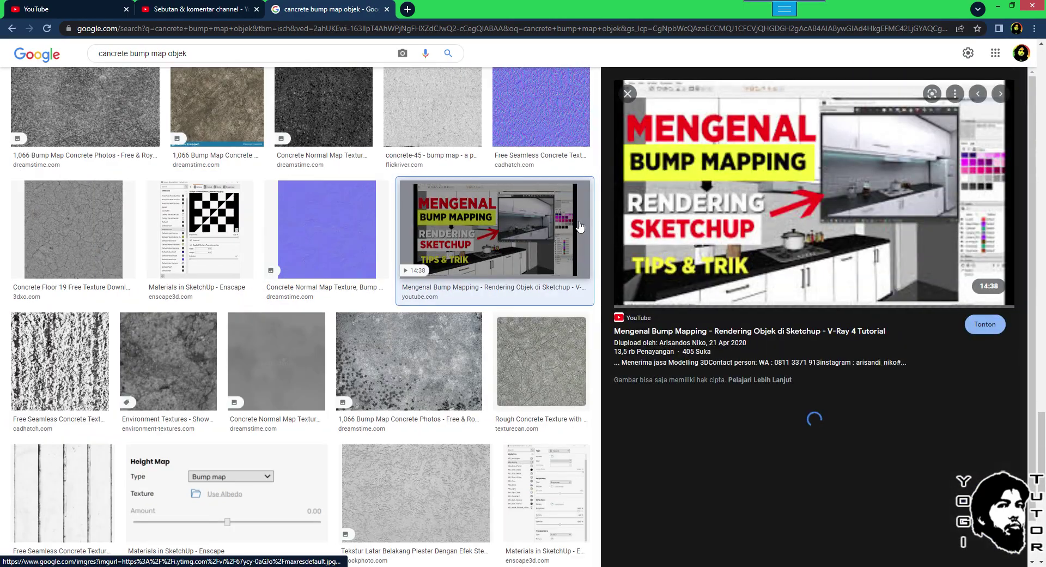
{"action": "scroll", "coordinate": [479, 306], "scroll_direction": "down", "scroll_amount": 2}
{"action": "scroll", "coordinate": [481, 304], "scroll_direction": "down", "scroll_amount": 2}
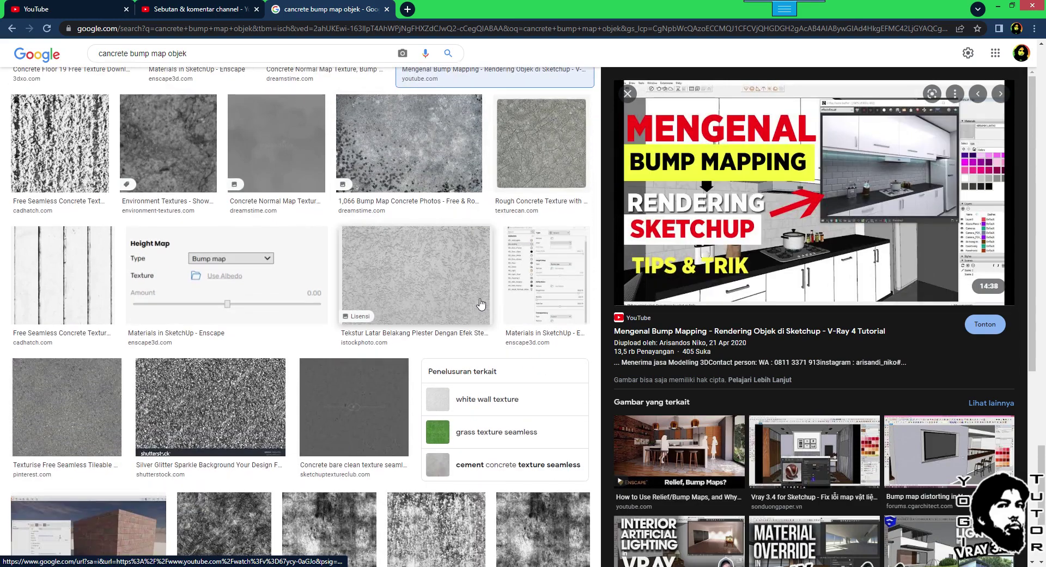
{"action": "scroll", "coordinate": [480, 303], "scroll_direction": "down", "scroll_amount": 3}
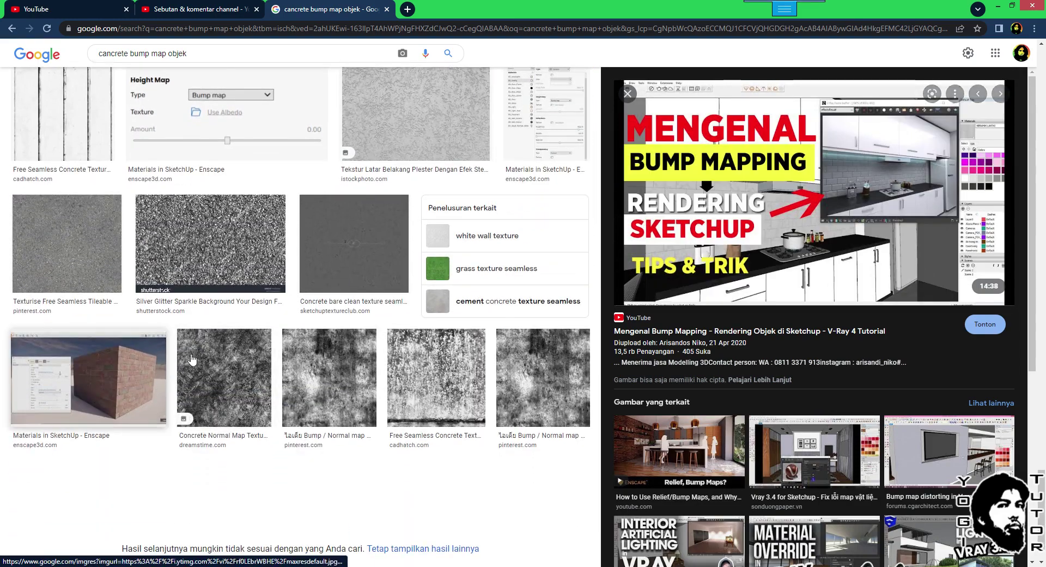
{"action": "left_click", "coordinate": [155, 365]}
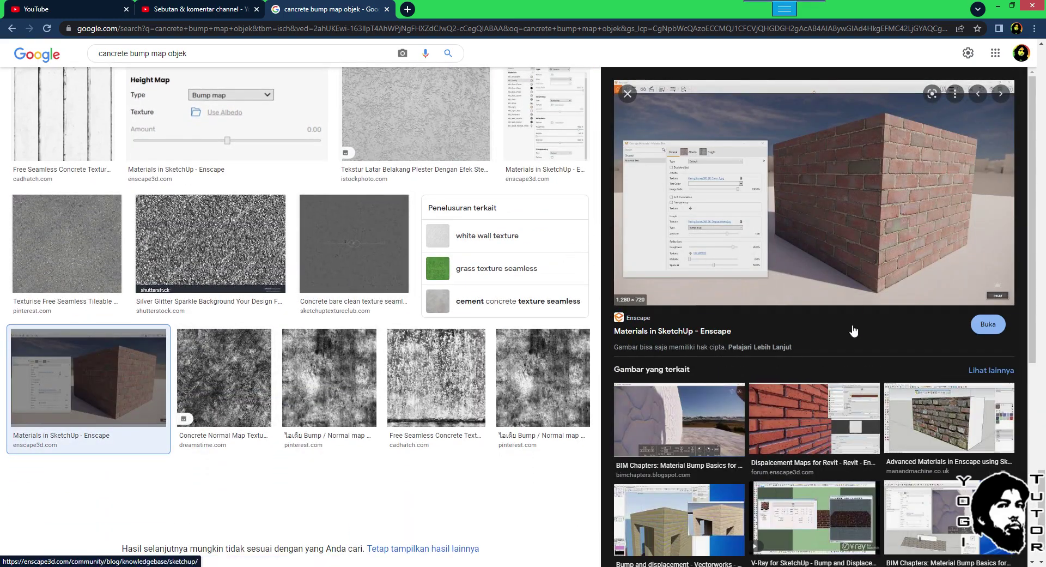
{"action": "left_click", "coordinate": [819, 412]}
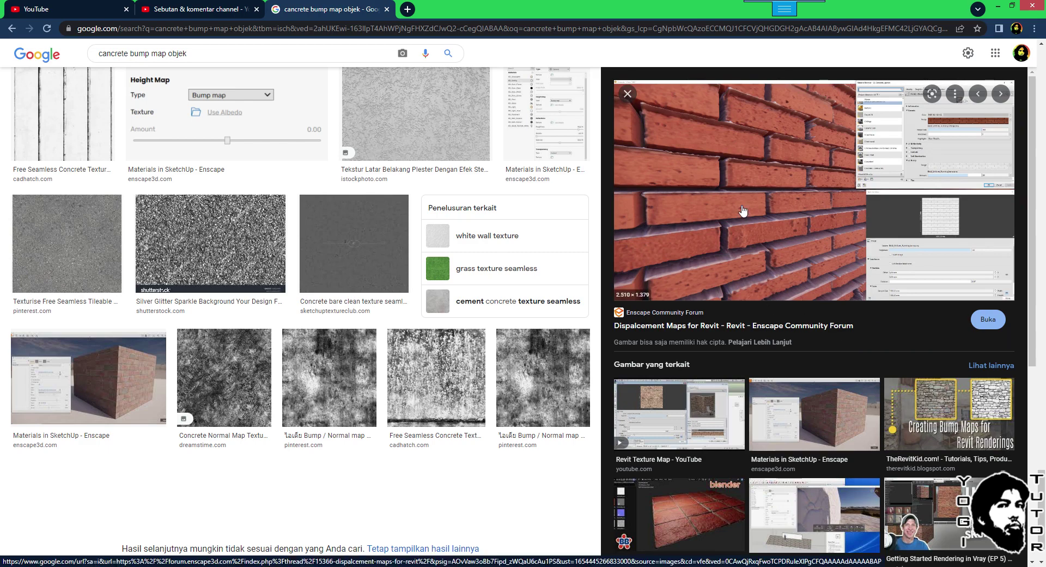
Preview the Revit bump map tutorial image and the ArchDaily stone masonry image, and look through its related stone wall images.
{"action": "left_click", "coordinate": [911, 384]}
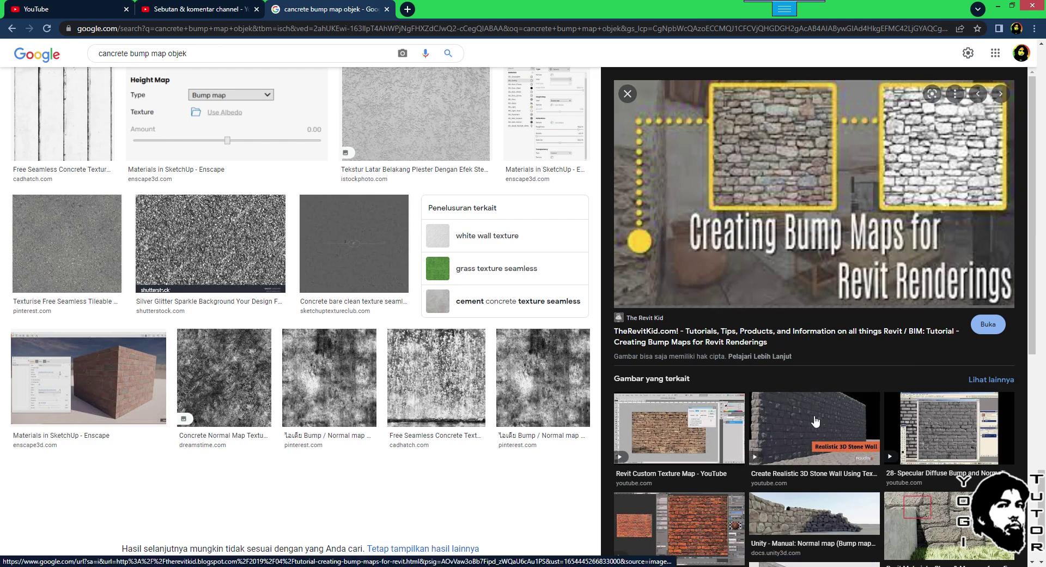
{"action": "left_click", "coordinate": [921, 523]}
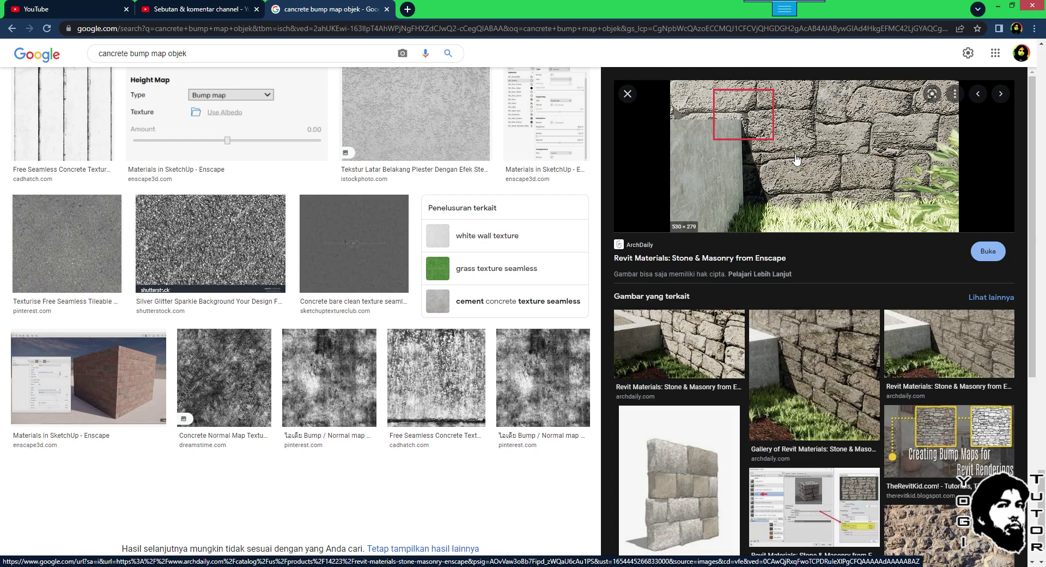
{"action": "scroll", "coordinate": [792, 186], "scroll_direction": "down", "scroll_amount": 3}
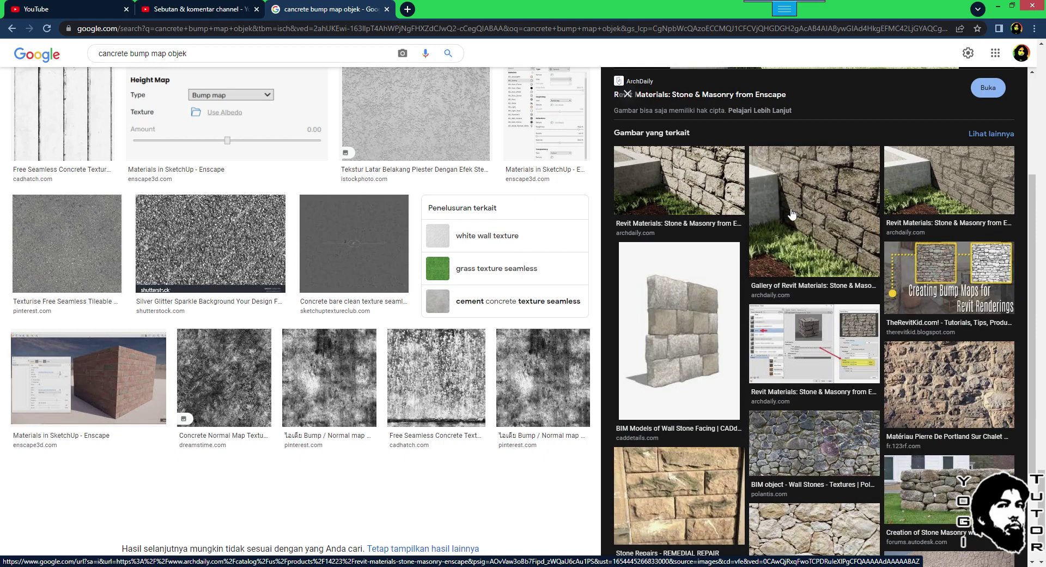
{"action": "scroll", "coordinate": [816, 281], "scroll_direction": "down", "scroll_amount": 2}
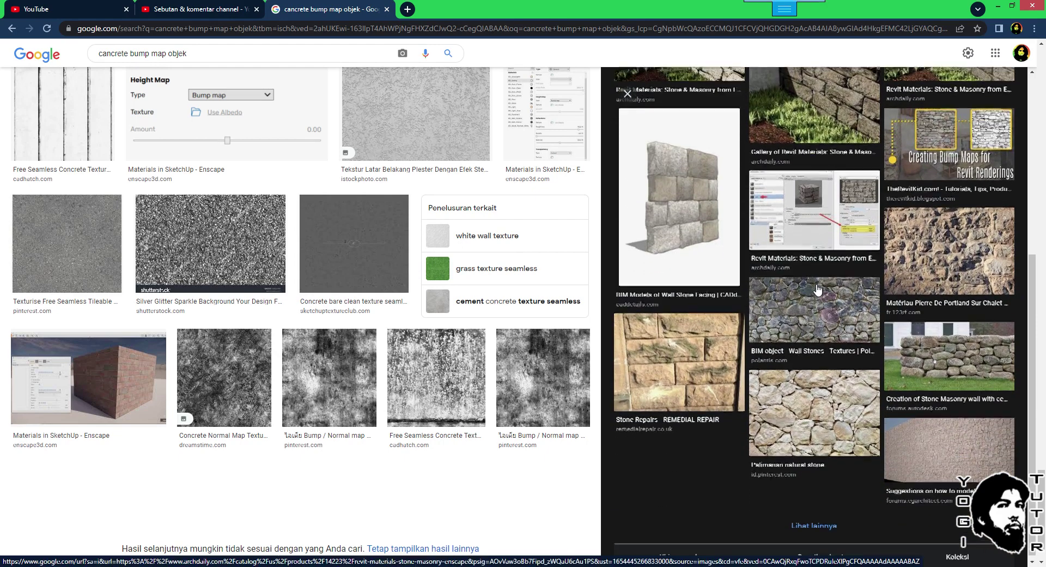
{"action": "scroll", "coordinate": [818, 289], "scroll_direction": "up", "scroll_amount": 4}
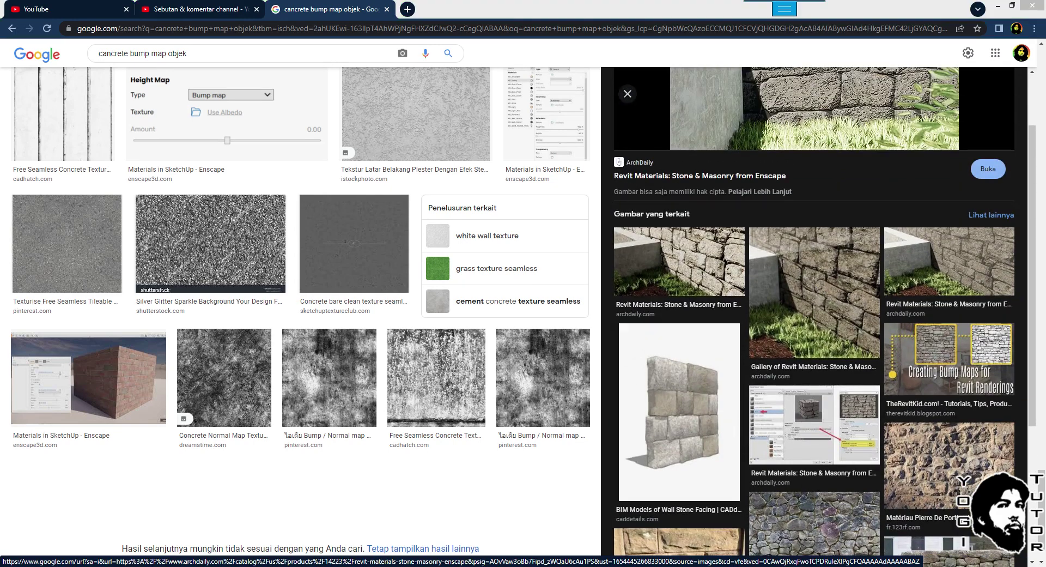
Switch back to the JewelCAD window with the cabochon and open GoldDull WhITE in the material editor.
{"action": "right_click", "coordinate": [845, 566]}
{"action": "left_click", "coordinate": [845, 566]}
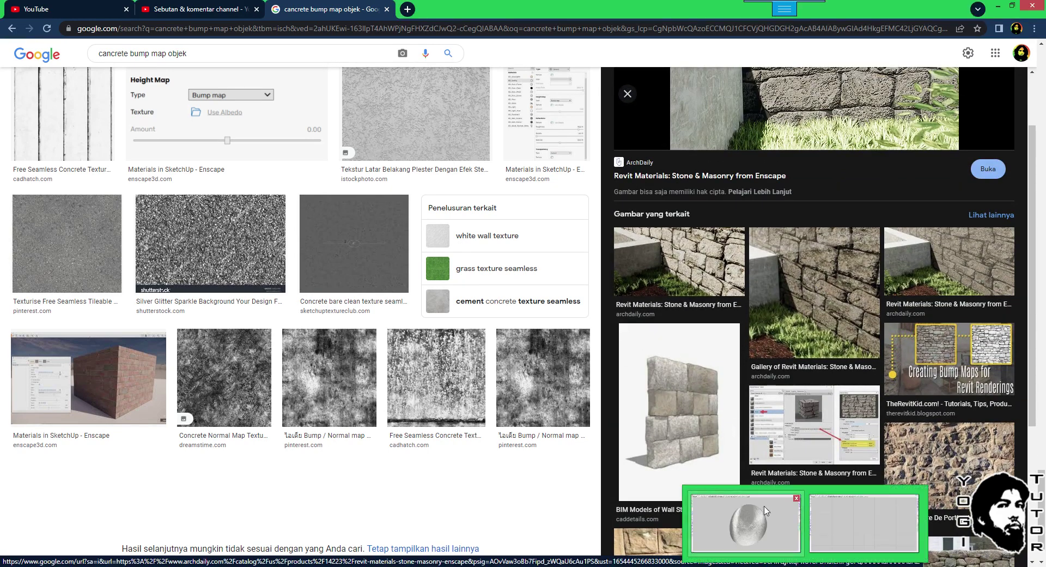
{"action": "left_click", "coordinate": [748, 493]}
{"action": "key", "text": "alt+e"}
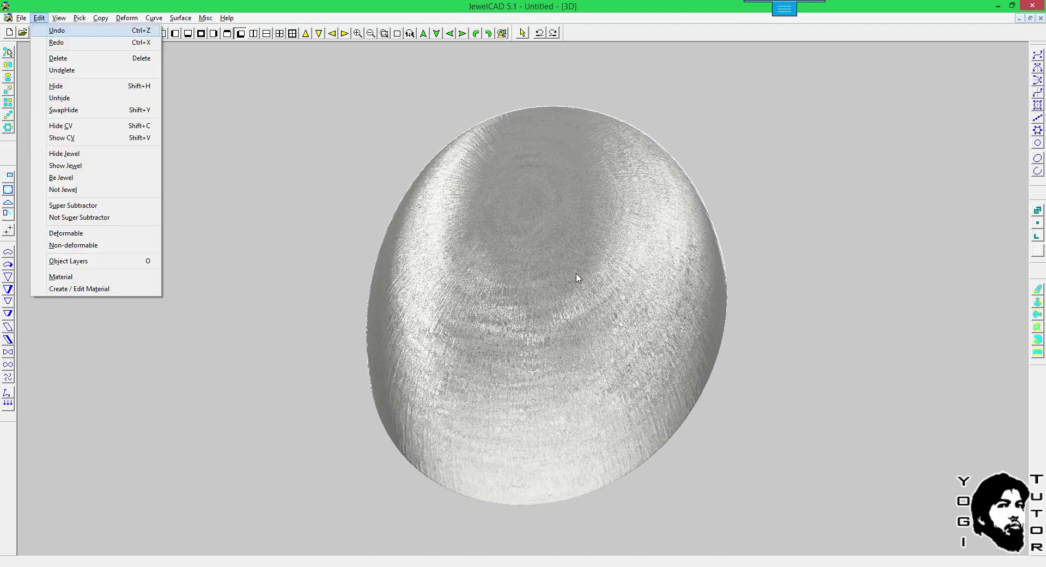
{"action": "key", "text": "c"}
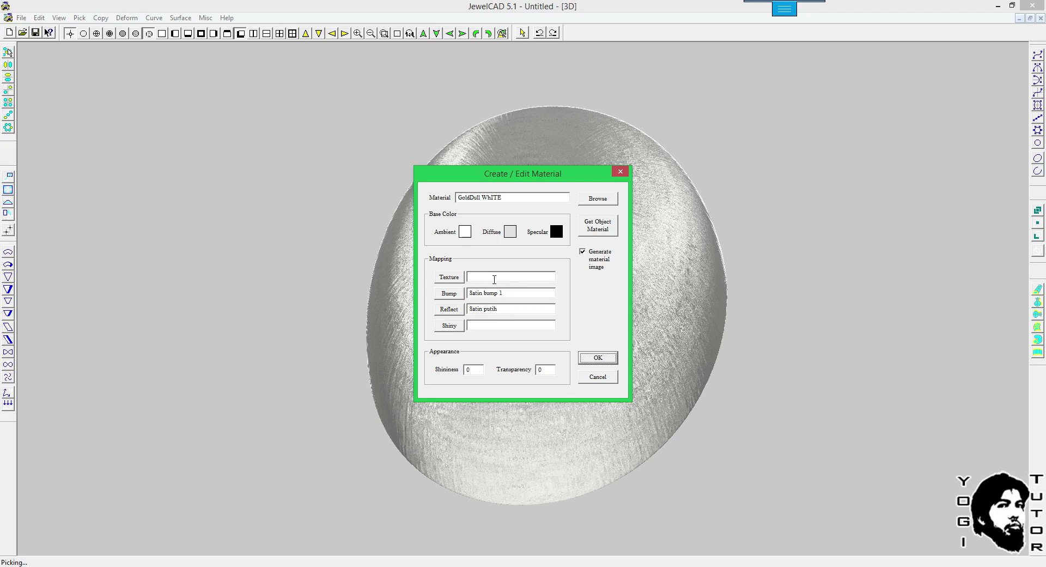
{"action": "left_click", "coordinate": [450, 279]}
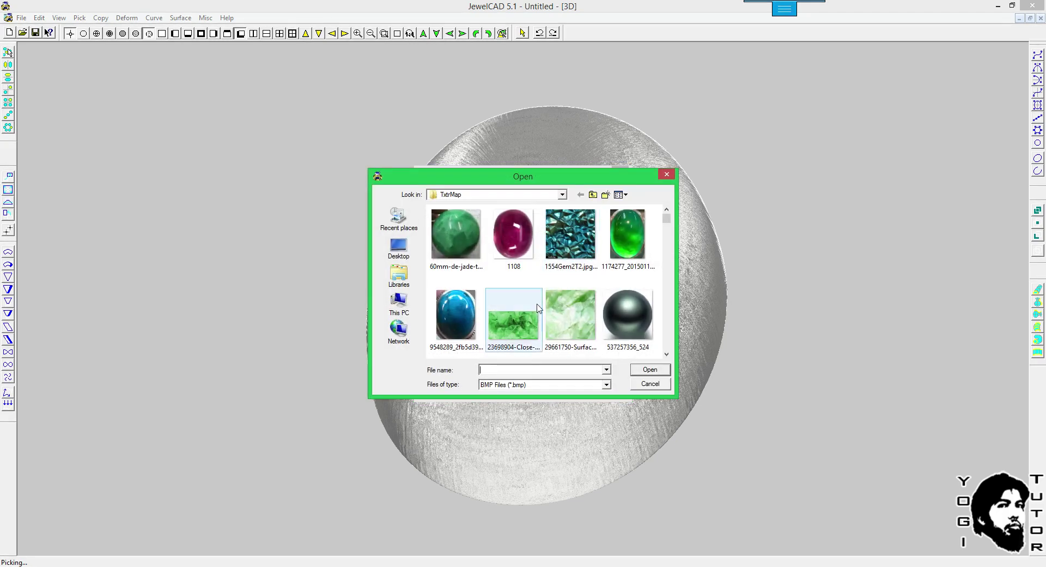
{"action": "left_click", "coordinate": [593, 194]}
{"action": "left_click", "coordinate": [648, 383]}
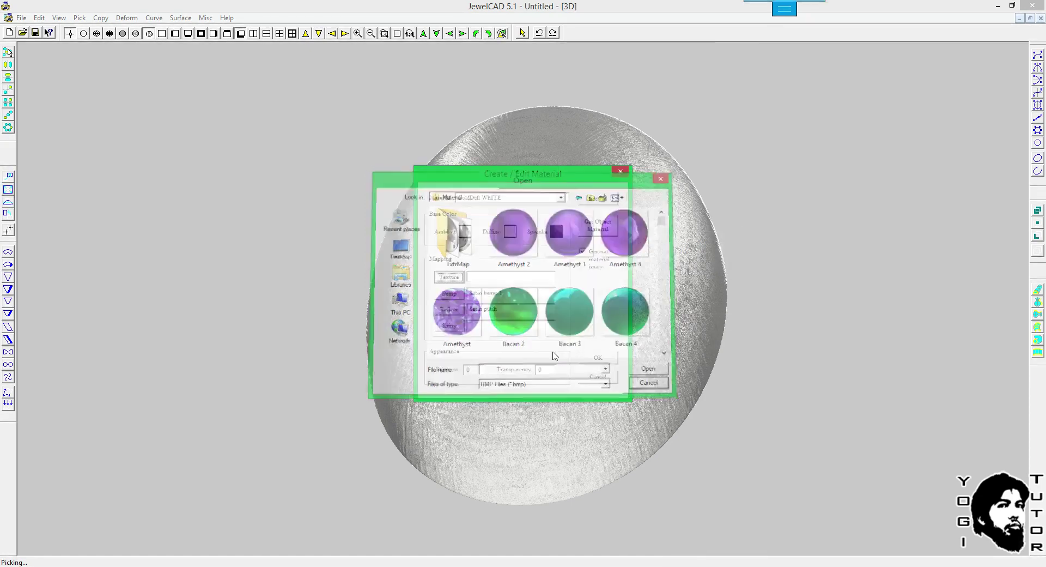
Browse the TxtrMap bitmaps offered for the shiny map of GoldDull WhITE, choose none, and close the material editor without saving.
{"action": "left_click", "coordinate": [539, 309]}
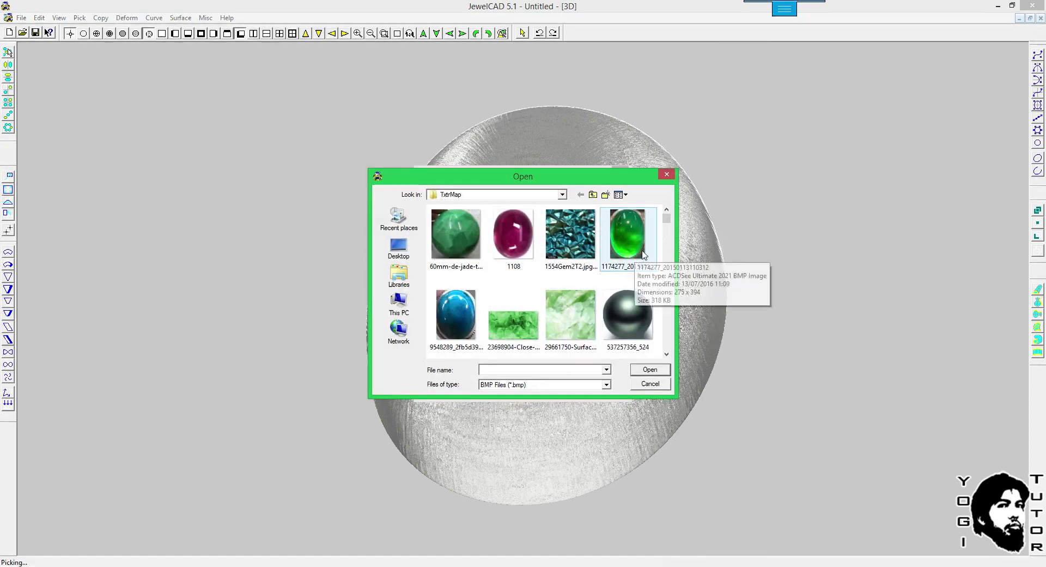
{"action": "left_click_drag", "start_coordinate": [667, 225], "coordinate": [664, 303]}
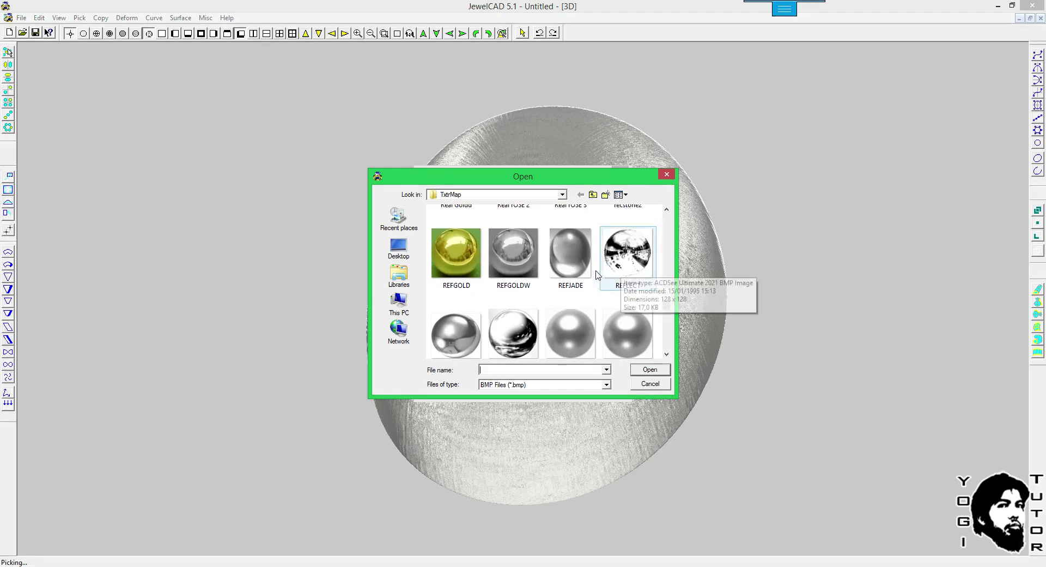
{"action": "left_click", "coordinate": [666, 353]}
{"action": "left_click", "coordinate": [666, 354]}
{"action": "left_click", "coordinate": [666, 354]}
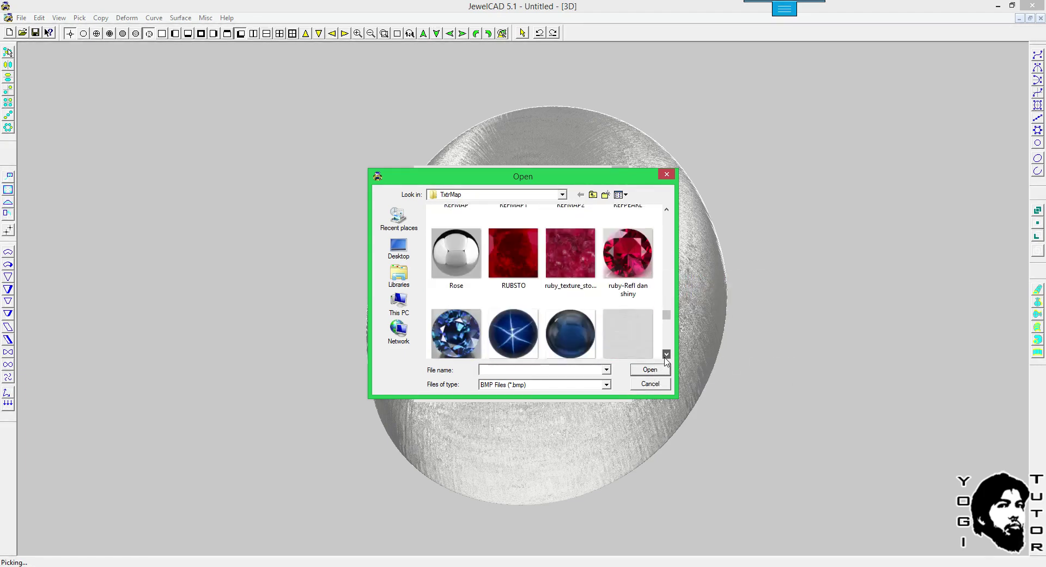
{"action": "left_click", "coordinate": [666, 354]}
{"action": "left_click", "coordinate": [667, 354]}
{"action": "left_click", "coordinate": [666, 354]}
{"action": "left_click", "coordinate": [666, 354]}
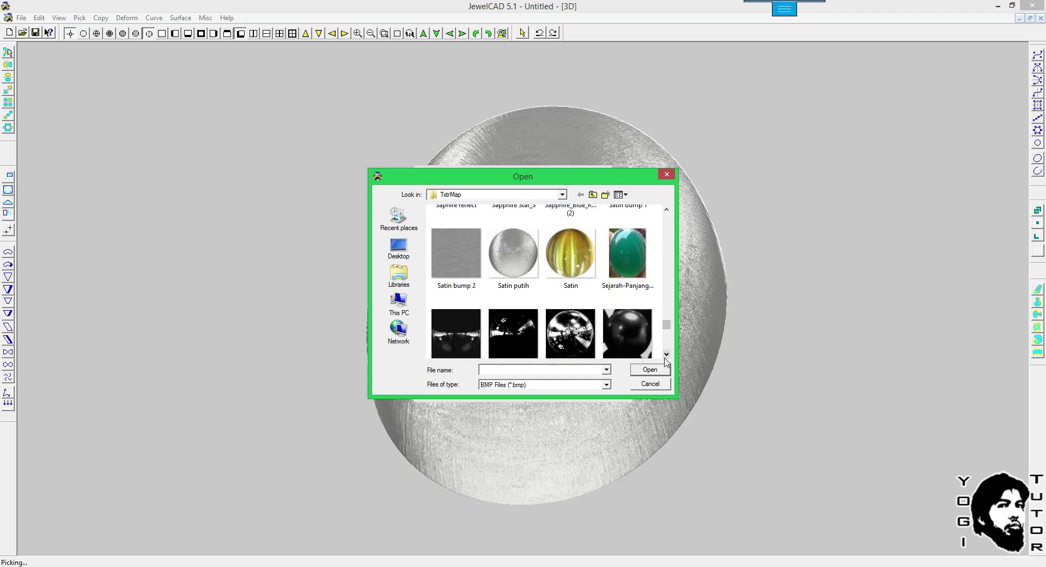
{"action": "left_click", "coordinate": [666, 354]}
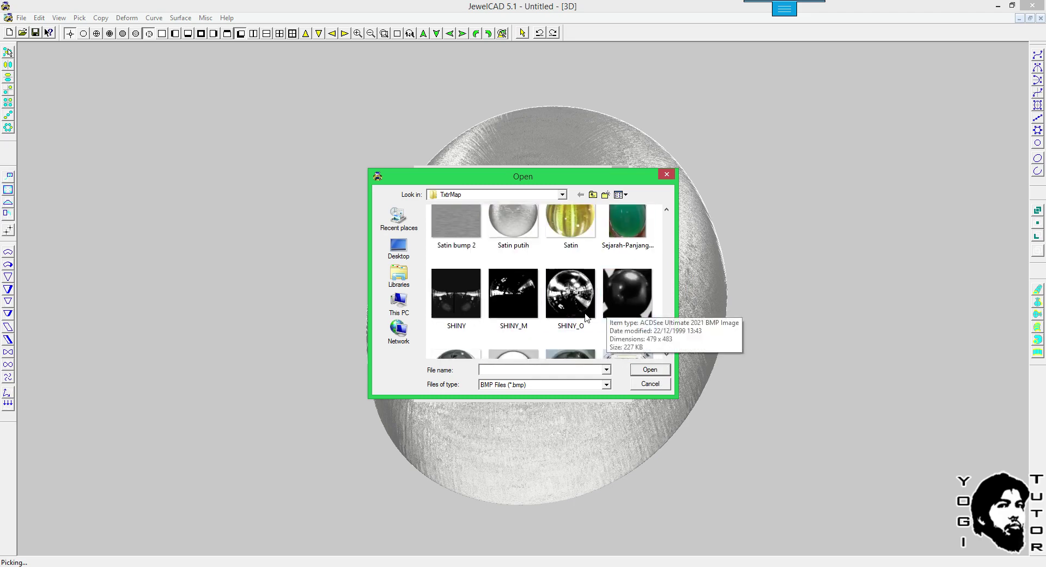
{"action": "left_click", "coordinate": [667, 354]}
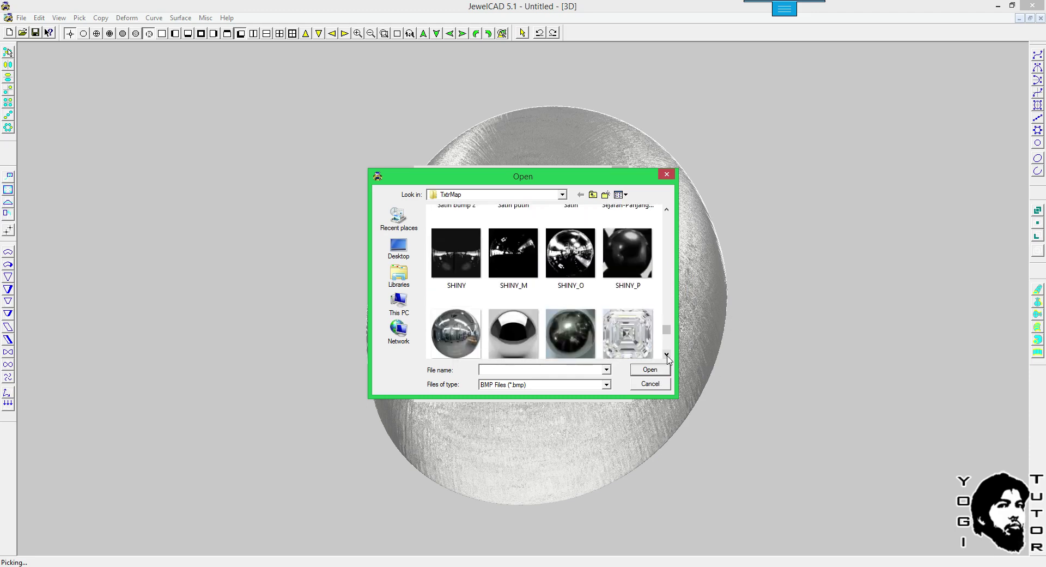
{"action": "left_click", "coordinate": [667, 354]}
{"action": "left_click", "coordinate": [651, 384]}
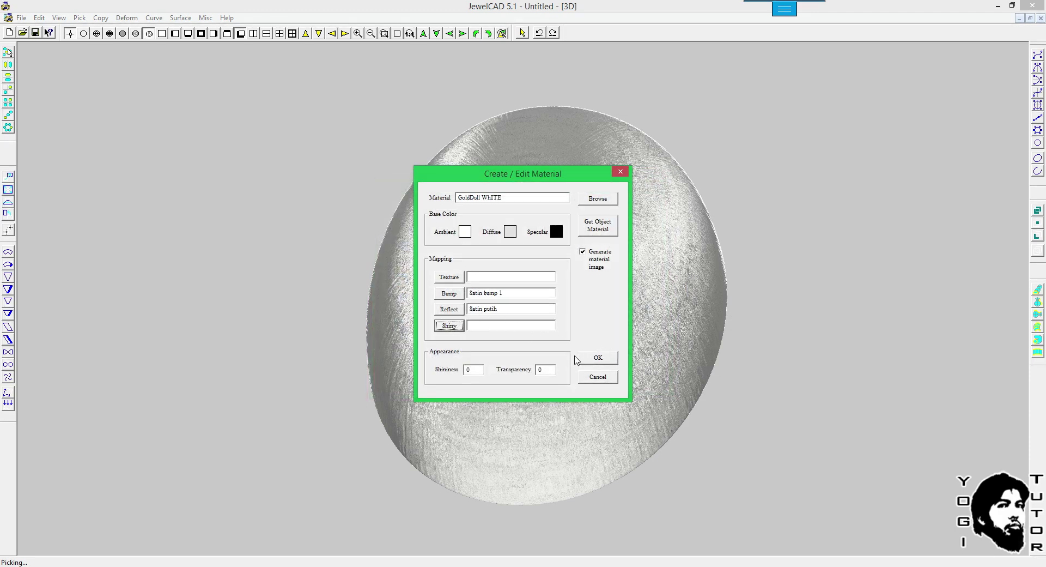
{"action": "left_click", "coordinate": [599, 377]}
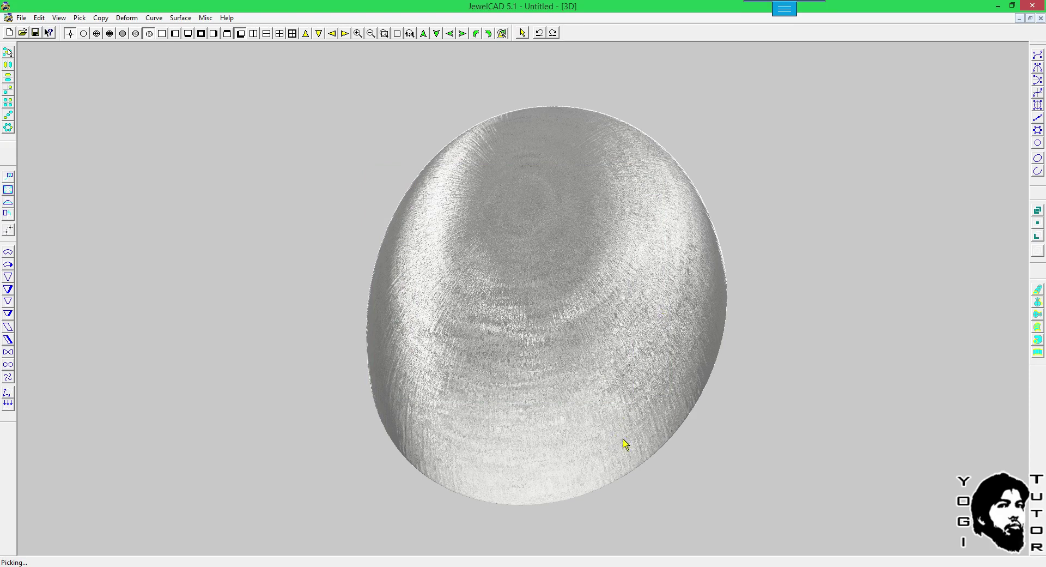
Switch to Chrome, return to the earlier Google Images results for "bacan" and look through the gemstone photos.
{"action": "key", "text": "alt+Tab"}
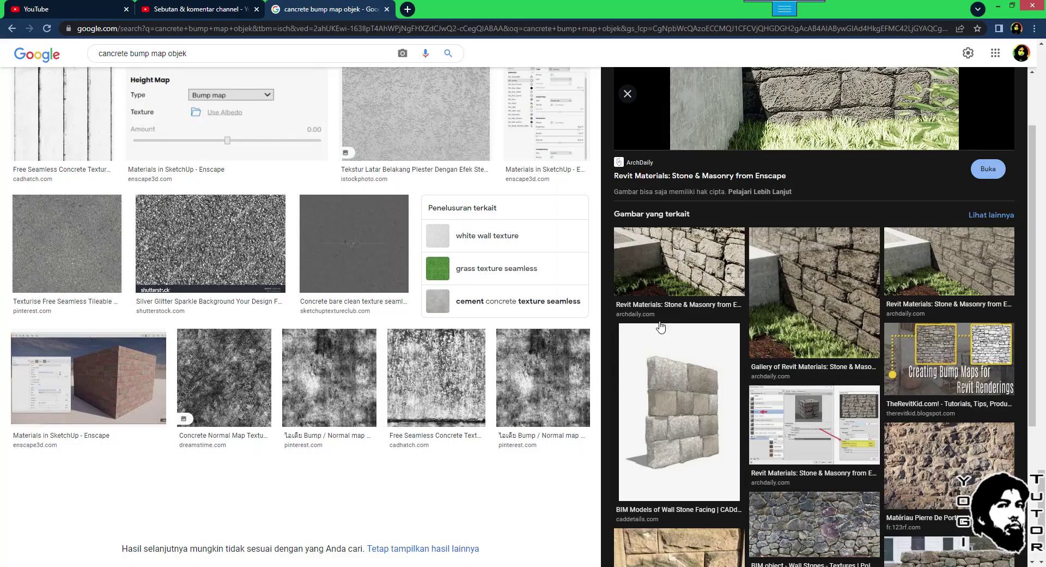
{"action": "scroll", "coordinate": [582, 226], "scroll_direction": "up", "scroll_amount": 3}
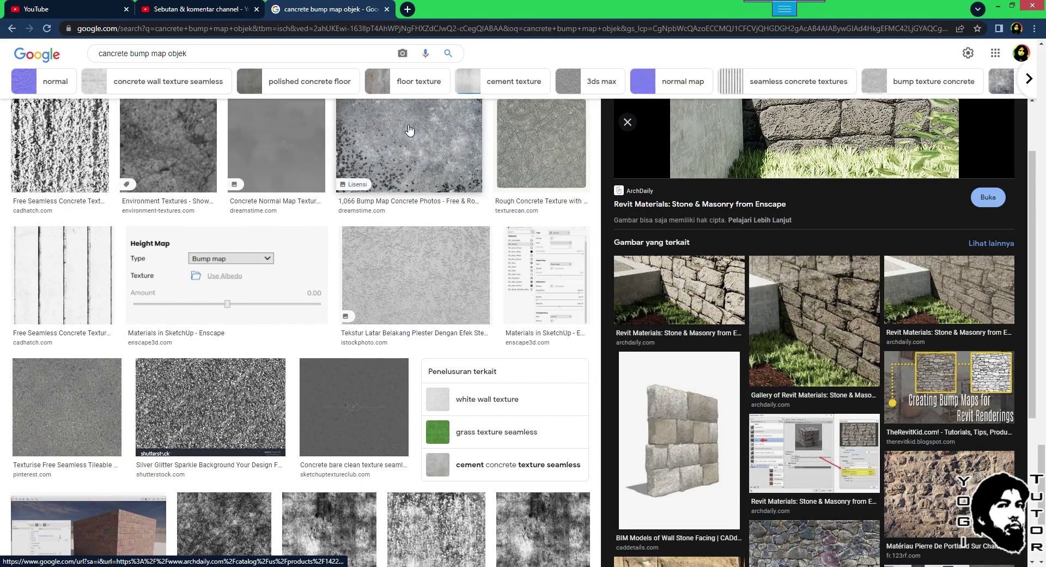
{"action": "right_click", "coordinate": [10, 30]}
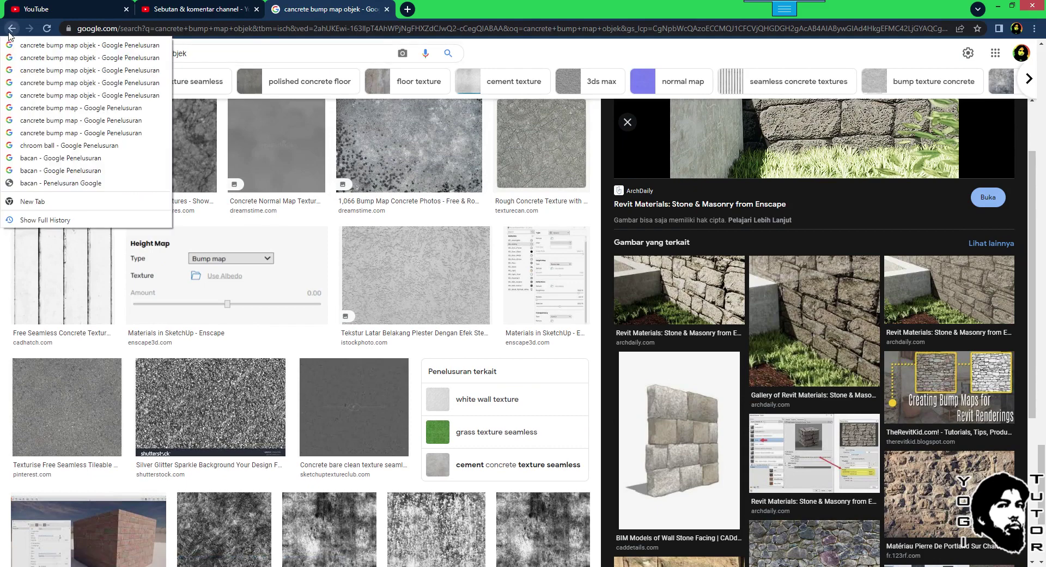
{"action": "left_click", "coordinate": [32, 158]}
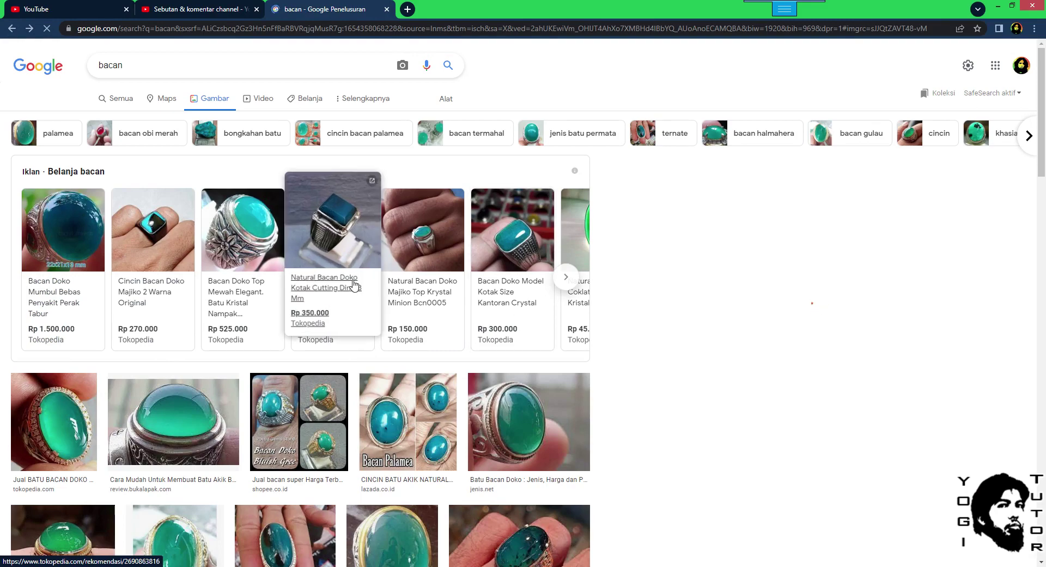
{"action": "scroll", "coordinate": [339, 268], "scroll_direction": "down", "scroll_amount": 3}
{"action": "scroll", "coordinate": [338, 267], "scroll_direction": "down", "scroll_amount": 2}
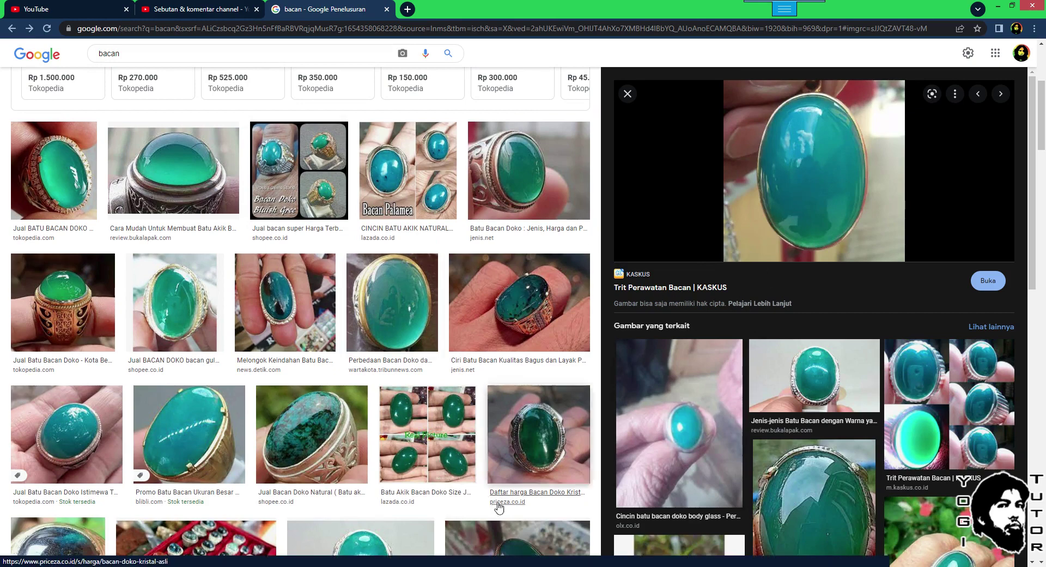
Switch to the Black Oval folder in File Explorer, view the Opal Lab_Black_RD image full size, and close the viewer.
{"action": "left_click", "coordinate": [306, 556]}
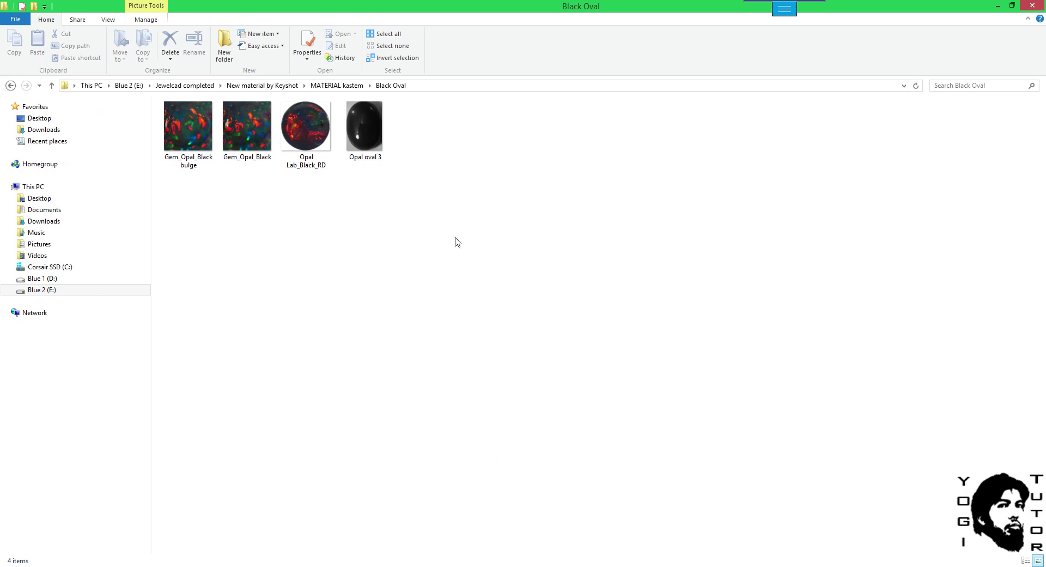
{"action": "double_click", "coordinate": [306, 141]}
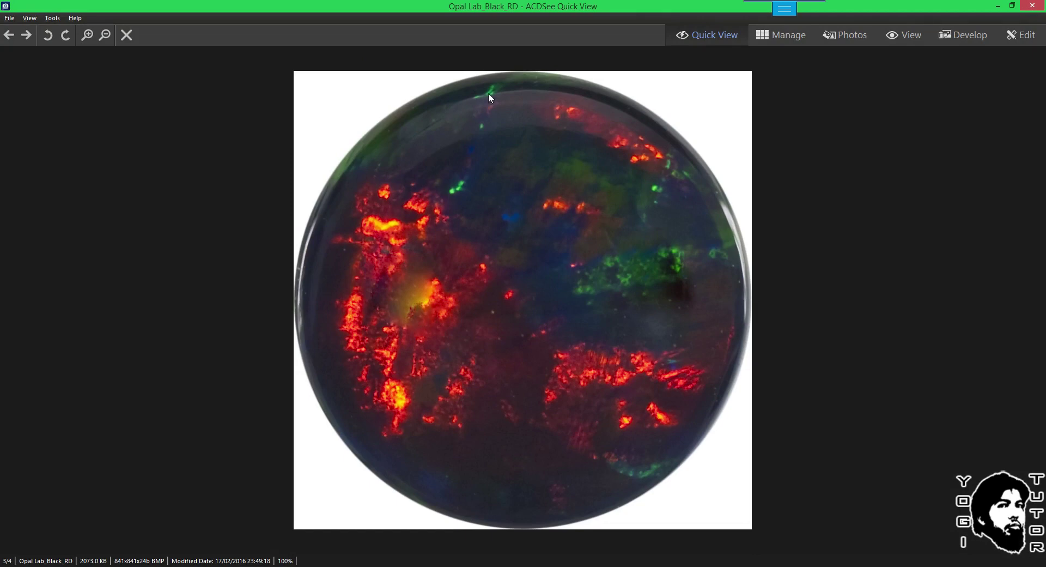
{"action": "left_click", "coordinate": [1031, 5]}
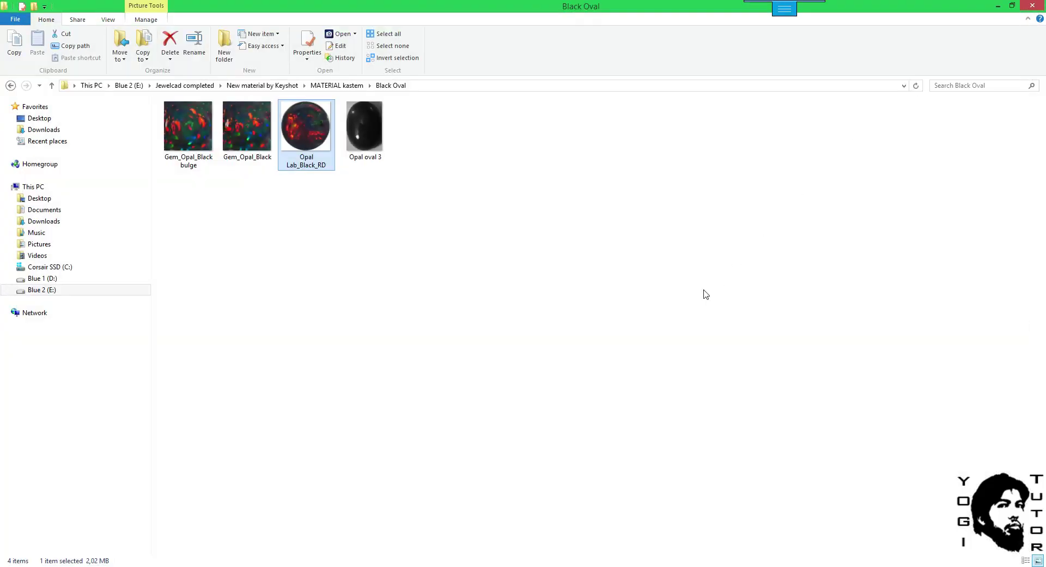
Switch to the TxtrMap folder window and retrace its location from the JewelCAD 5.1 folder through Material to TxtrMap.
{"action": "left_click", "coordinate": [294, 566]}
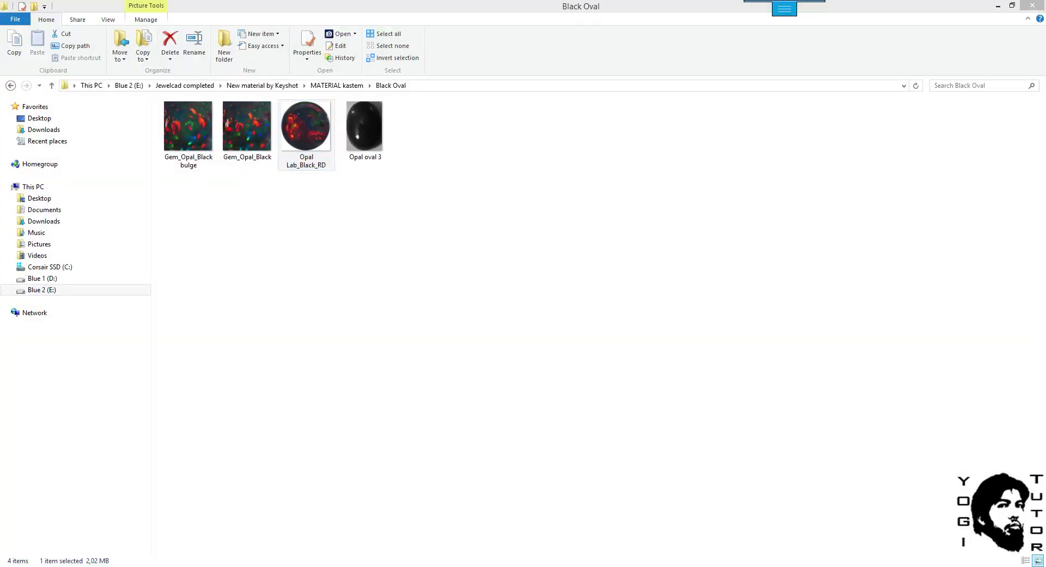
{"action": "left_click", "coordinate": [369, 506]}
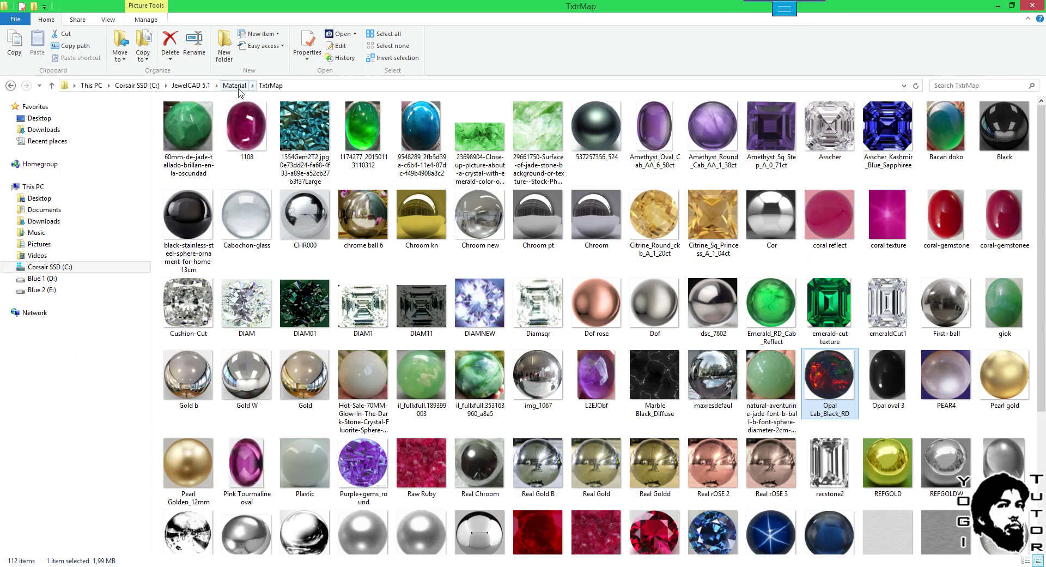
{"action": "left_click", "coordinate": [196, 87]}
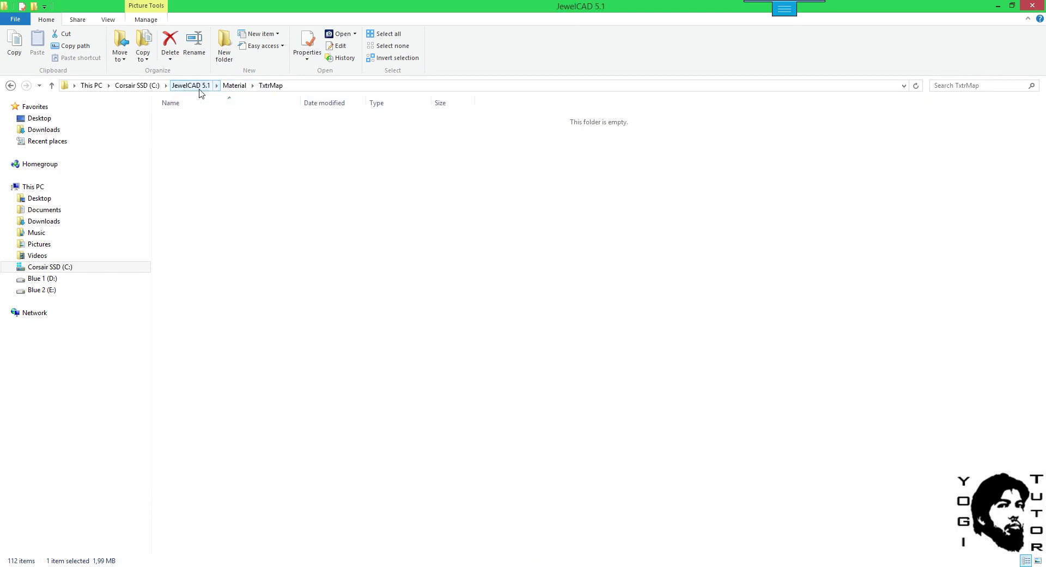
{"action": "double_click", "coordinate": [195, 154]}
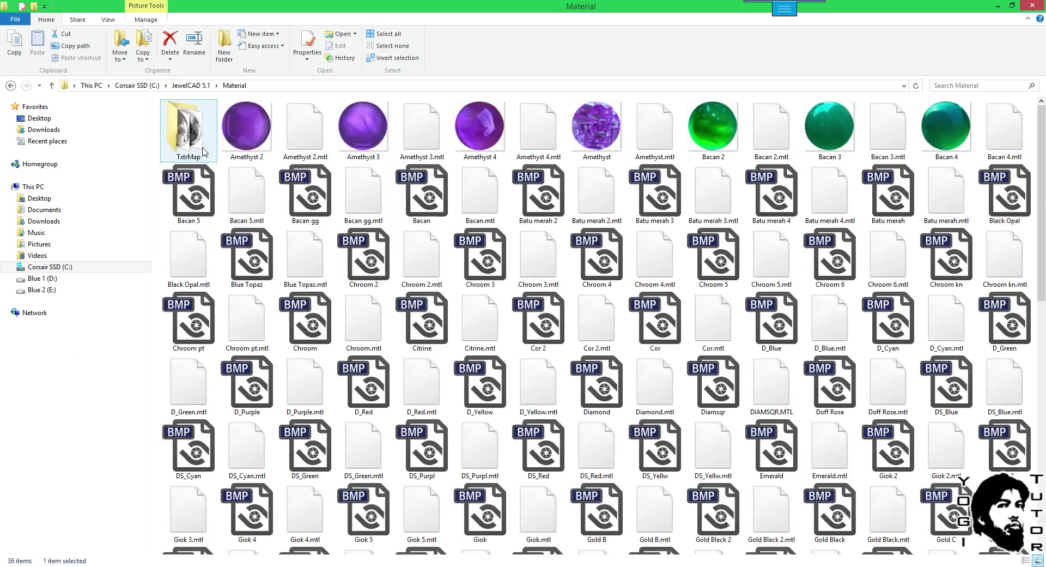
{"action": "double_click", "coordinate": [195, 128]}
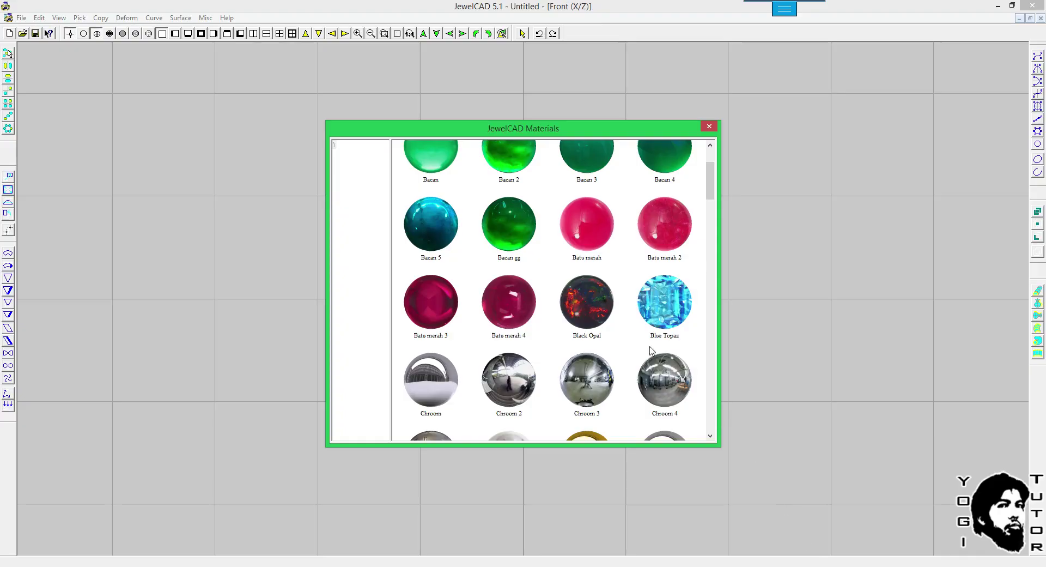
Switch back to JewelCAD, apply the Emerald material from the material library to the cabochon, and display it in the top view.
{"action": "left_click", "coordinate": [709, 126]}
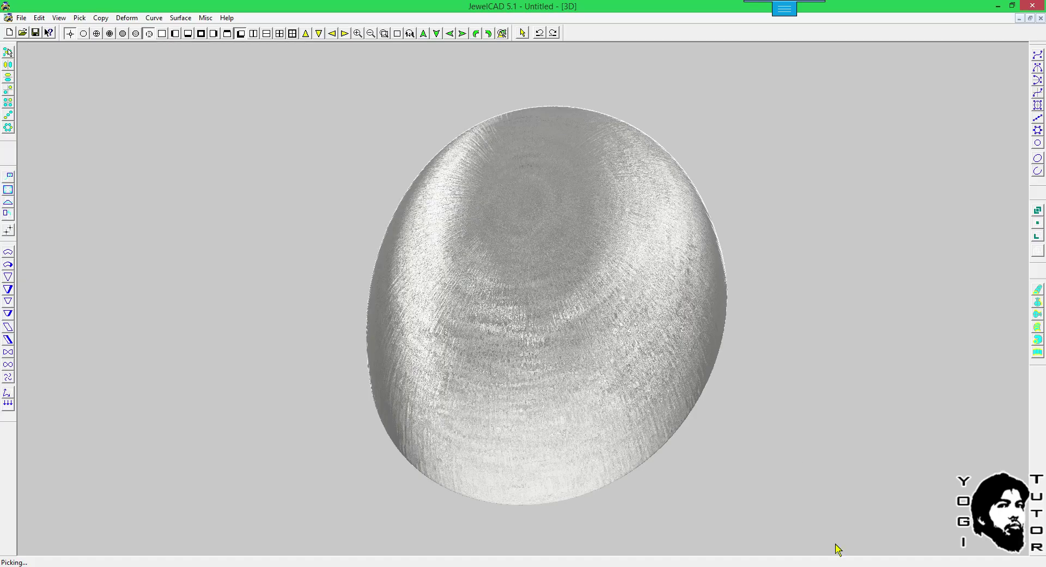
{"action": "scroll", "coordinate": [679, 321], "scroll_direction": "down", "scroll_amount": 1}
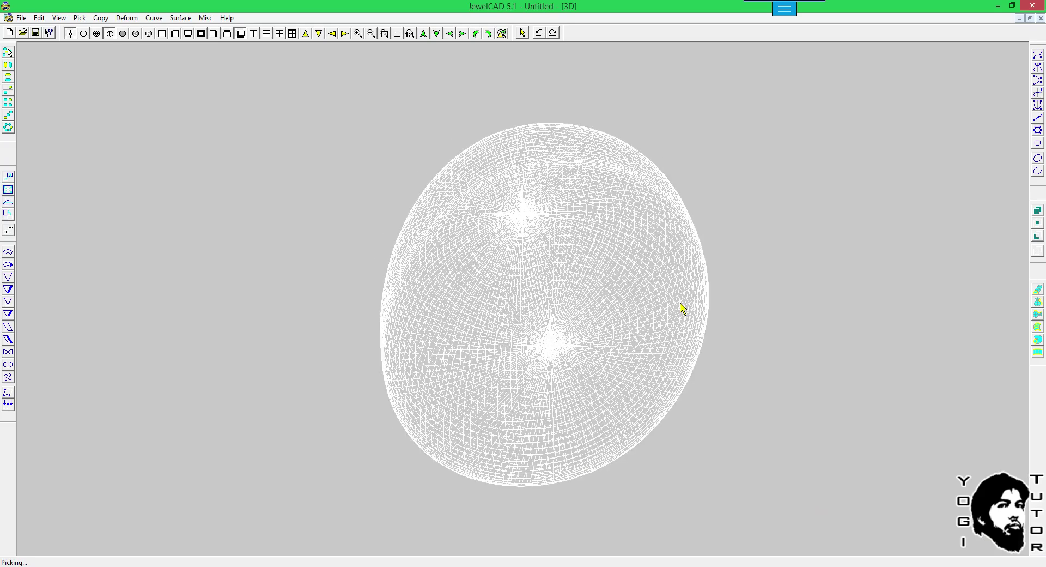
{"action": "key", "text": "alt+e"}
{"action": "key", "text": "m"}
{"action": "scroll", "coordinate": [616, 299], "scroll_direction": "up", "scroll_amount": 5}
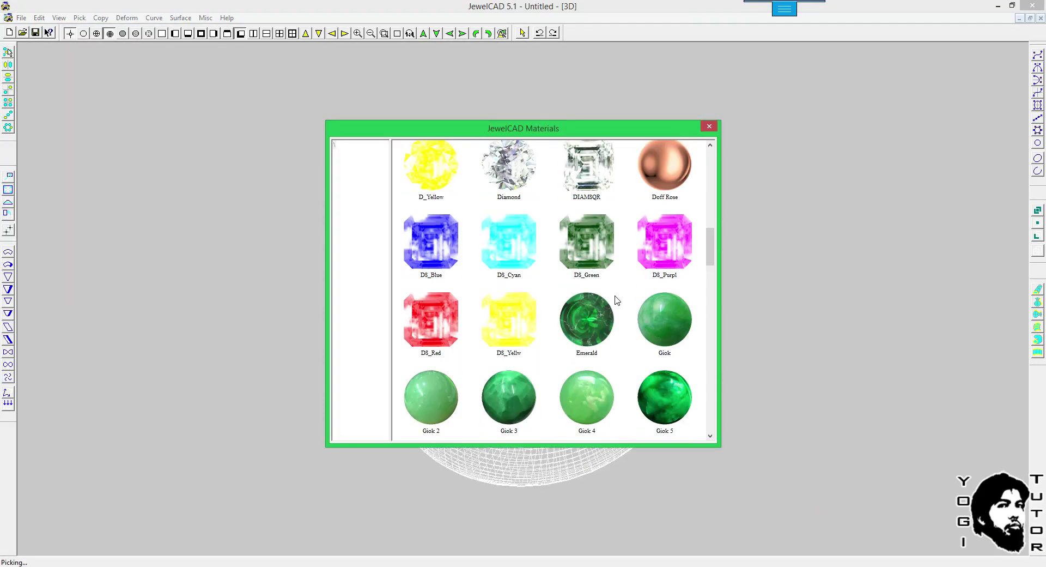
{"action": "scroll", "coordinate": [617, 299], "scroll_direction": "down", "scroll_amount": 1}
{"action": "scroll", "coordinate": [616, 299], "scroll_direction": "up", "scroll_amount": 8}
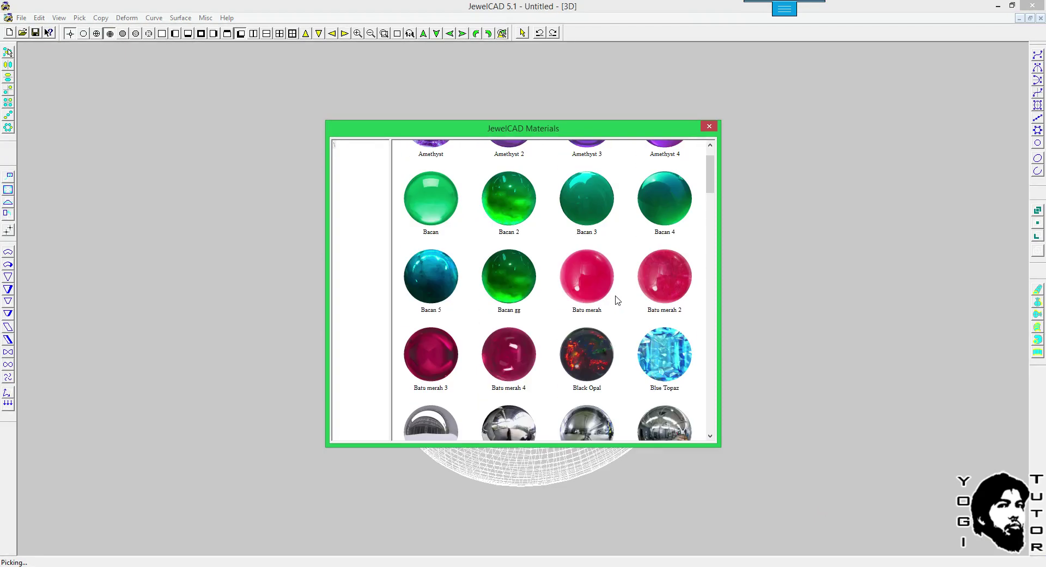
{"action": "scroll", "coordinate": [617, 299], "scroll_direction": "up", "scroll_amount": 1}
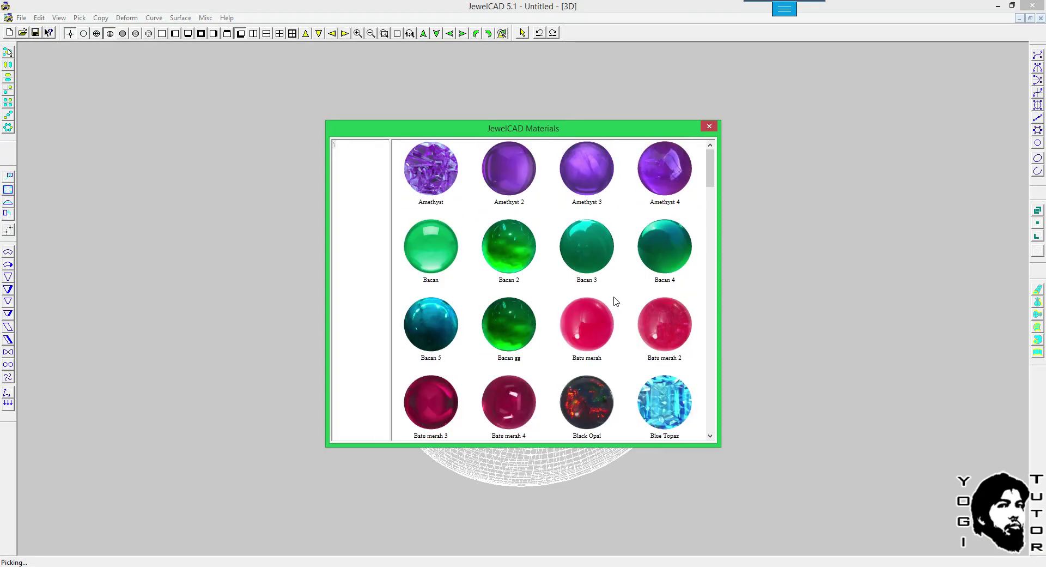
{"action": "scroll", "coordinate": [615, 302], "scroll_direction": "down", "scroll_amount": 15}
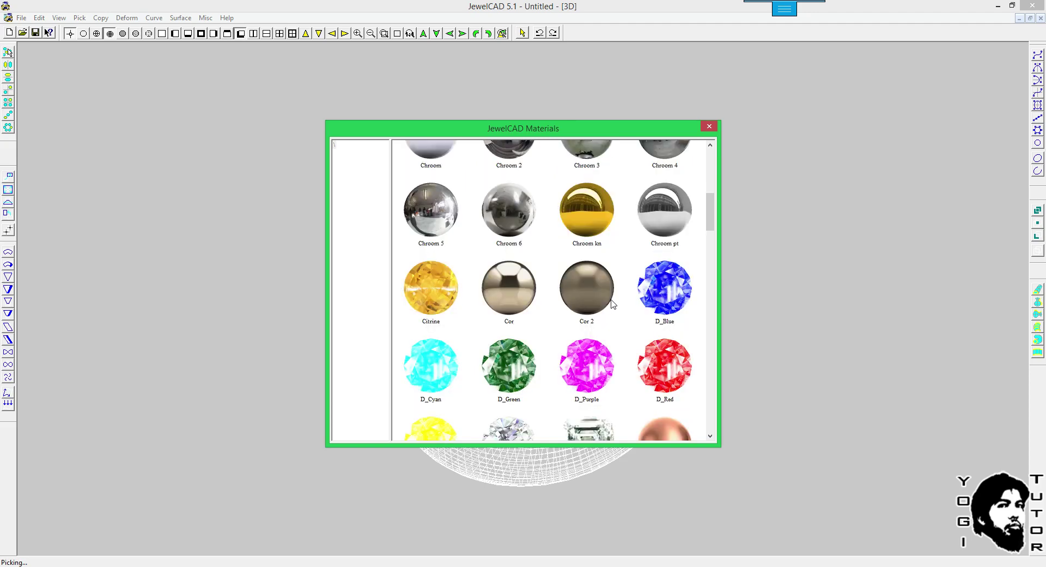
{"action": "scroll", "coordinate": [613, 305], "scroll_direction": "down", "scroll_amount": 10}
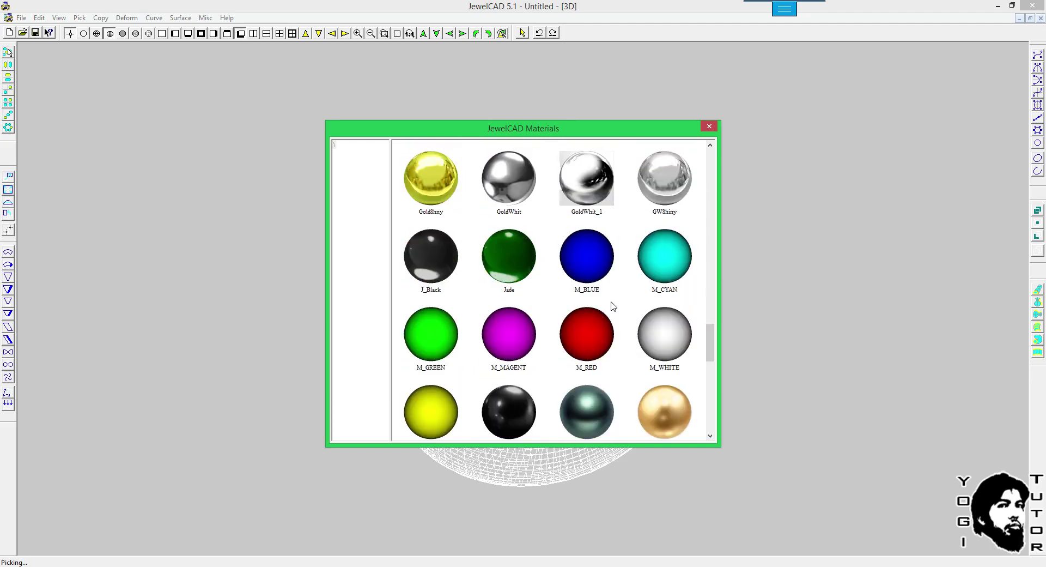
{"action": "scroll", "coordinate": [613, 305], "scroll_direction": "up", "scroll_amount": 14}
{"action": "scroll", "coordinate": [612, 305], "scroll_direction": "up", "scroll_amount": 6}
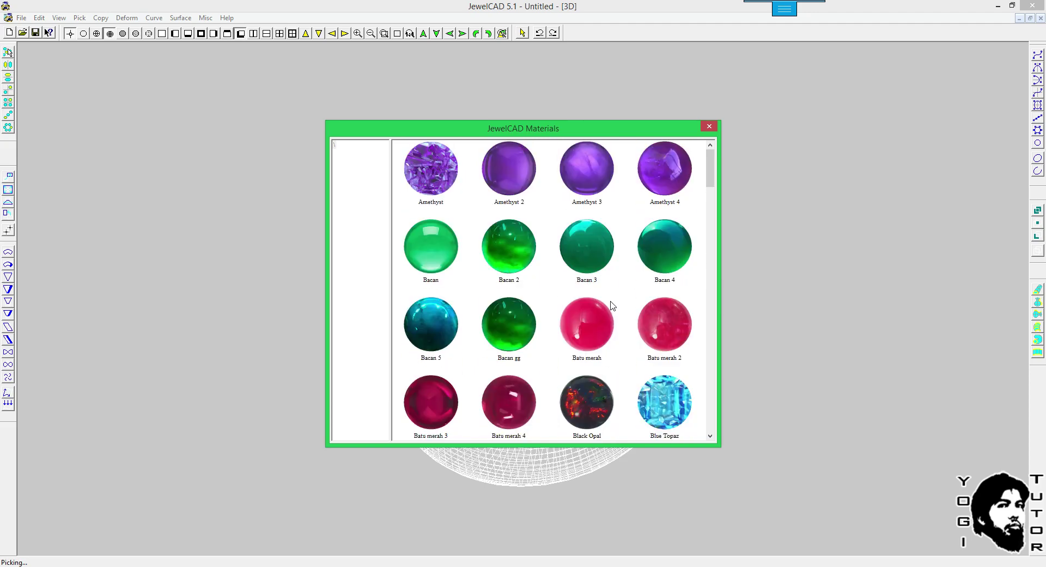
{"action": "scroll", "coordinate": [612, 305], "scroll_direction": "down", "scroll_amount": 15}
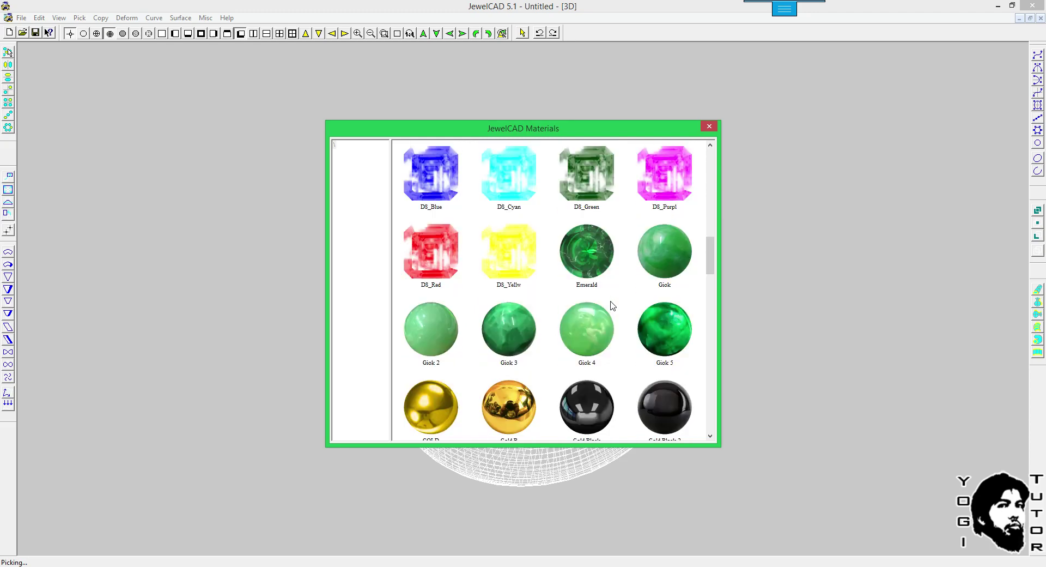
{"action": "double_click", "coordinate": [599, 253]}
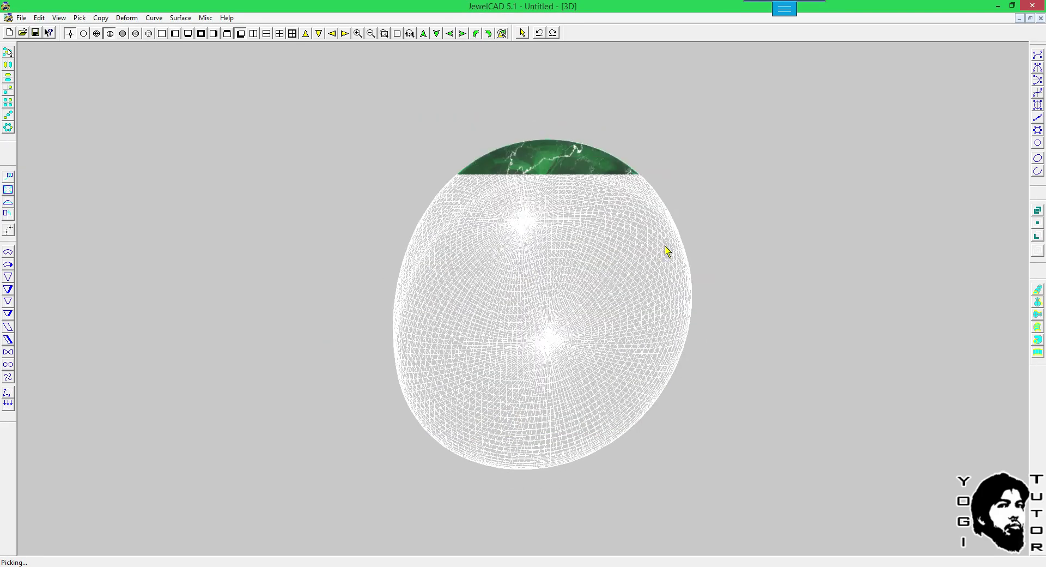
{"action": "key", "text": "F7"}
Apply the Giok material to the cabochon.
{"action": "key", "text": "alt+e"}
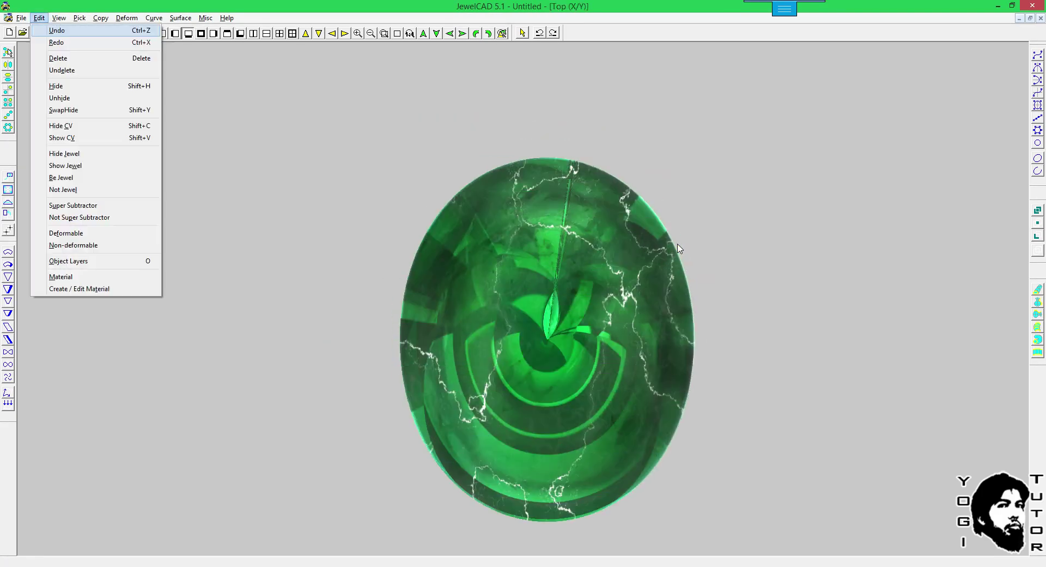
{"action": "key", "text": "m"}
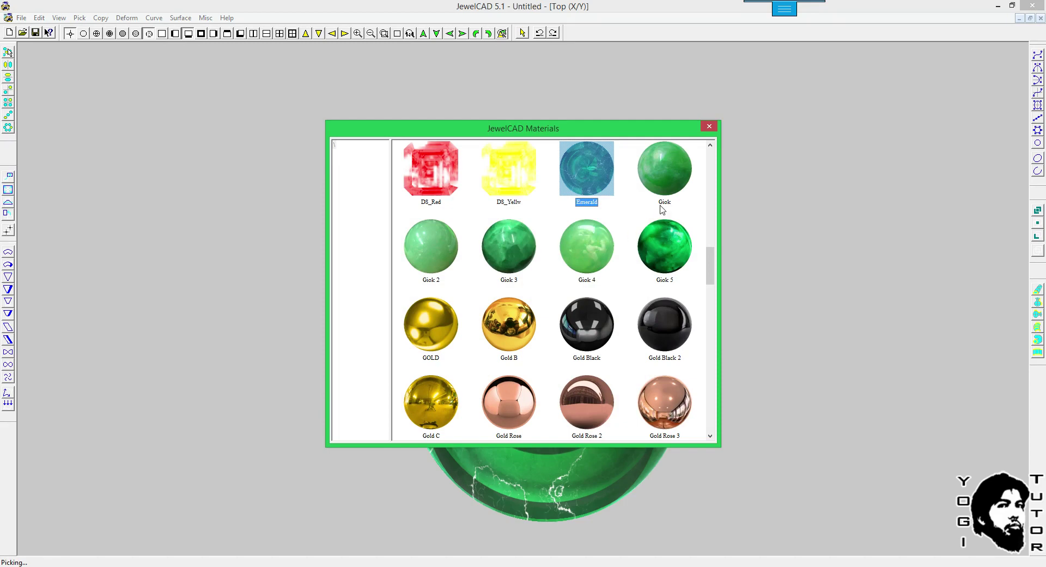
{"action": "double_click", "coordinate": [680, 175]}
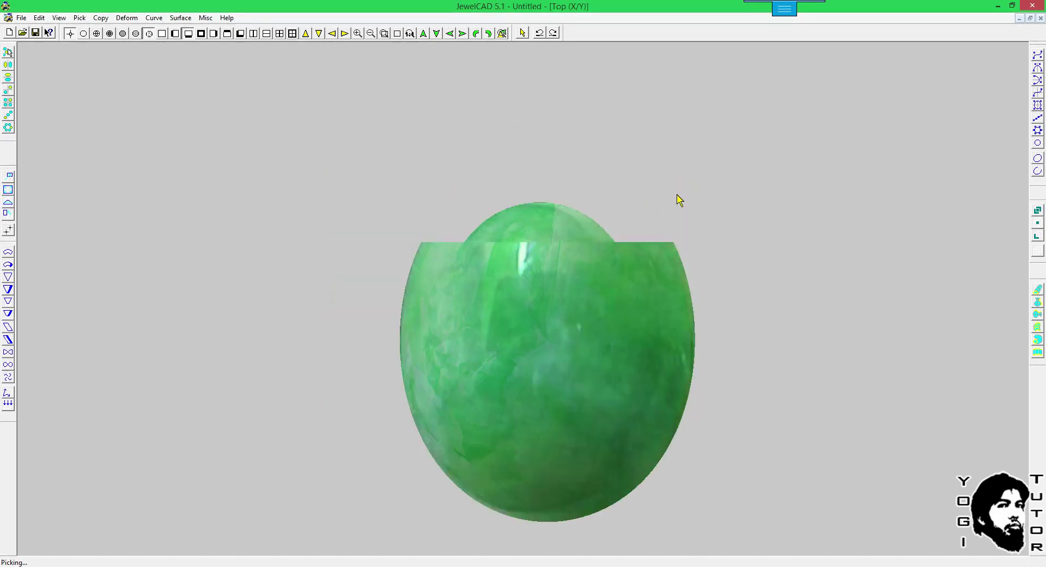
Apply the Giok 2 material to the cabochon.
{"action": "key", "text": "alt+e"}
{"action": "key", "text": "m"}
{"action": "double_click", "coordinate": [431, 247]}
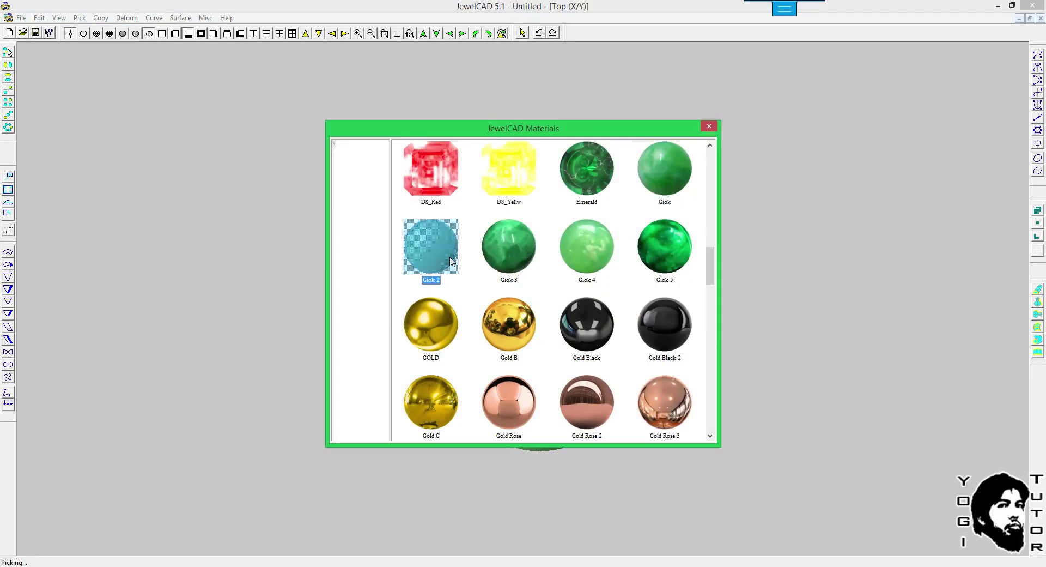
Inspect the Giok 2 cabochon from several 3D angles, enlarge it, and return to a centred top view.
{"action": "scroll", "coordinate": [621, 213], "scroll_direction": "down", "scroll_amount": 1}
{"action": "middle_click_drag", "start_coordinate": [736, 253], "coordinate": [619, 266]}
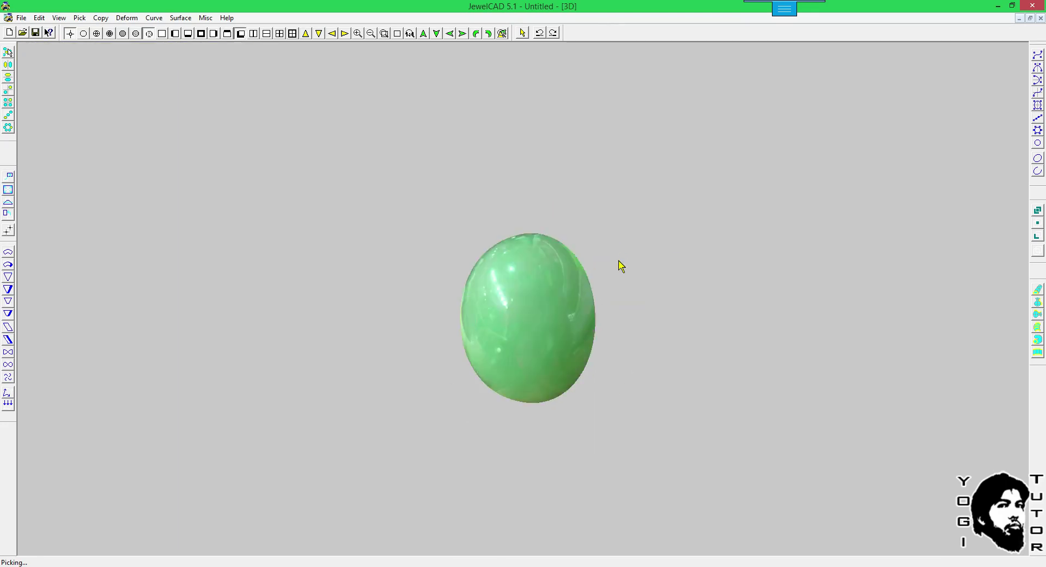
{"action": "scroll", "coordinate": [503, 295], "scroll_direction": "up", "scroll_amount": 1}
{"action": "middle_click_drag", "start_coordinate": [499, 289], "coordinate": [584, 169]}
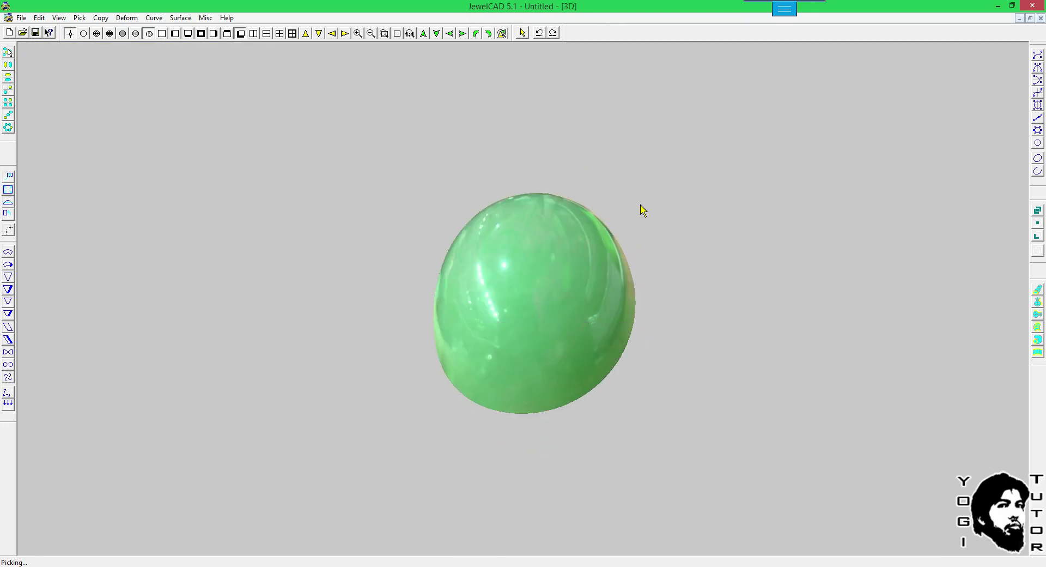
{"action": "scroll", "coordinate": [643, 256], "scroll_direction": "up", "scroll_amount": 1}
{"action": "key", "text": "F7"}
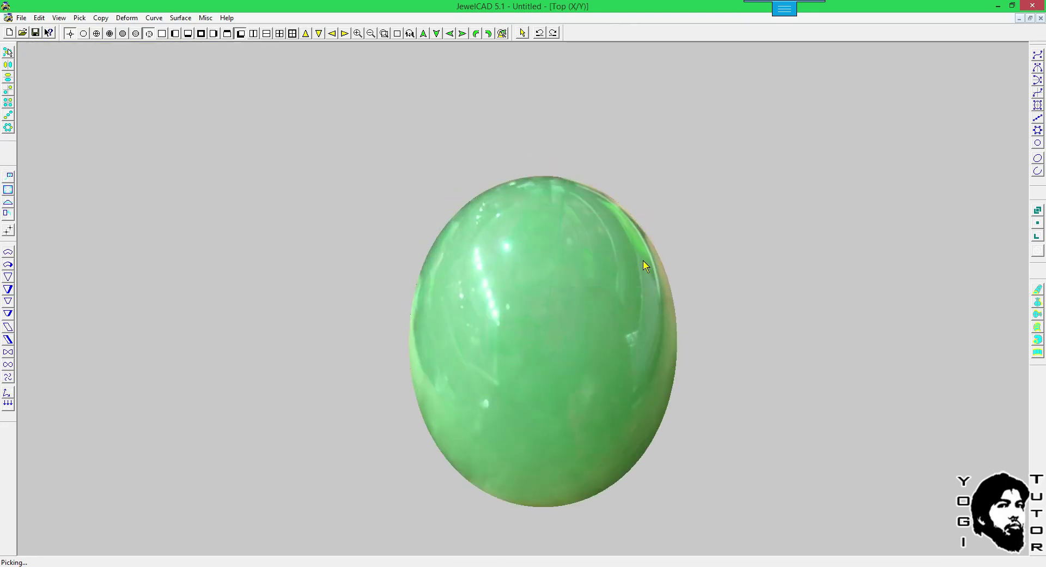
{"action": "middle_click_drag", "start_coordinate": [674, 348], "coordinate": [656, 304]}
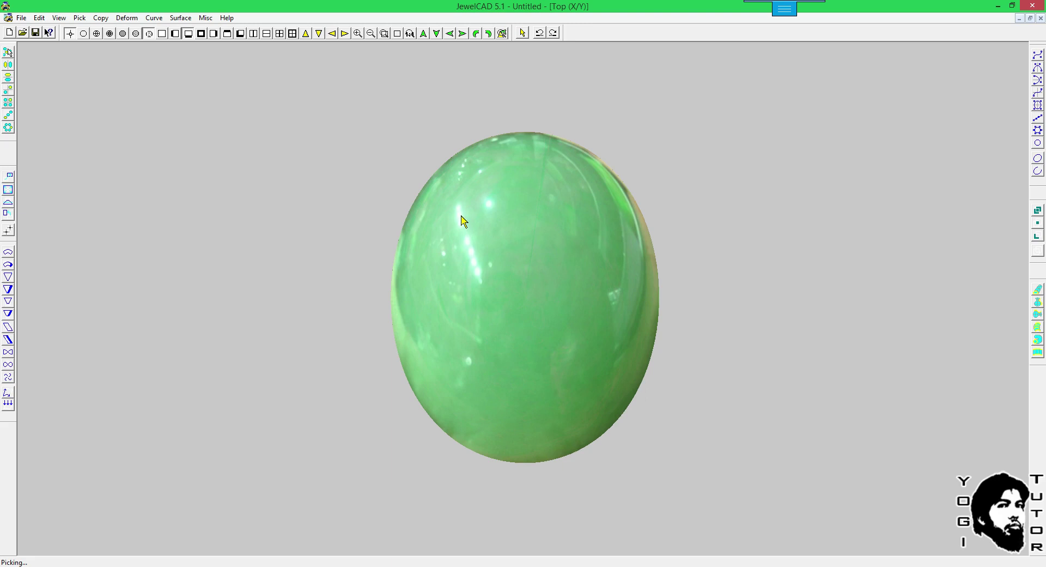
Examine the Giok 2 settings in the Create / Edit Material dialog beside the cabochon, and close it without changes.
{"action": "left_click", "coordinate": [39, 18]}
{"action": "left_click", "coordinate": [80, 289]}
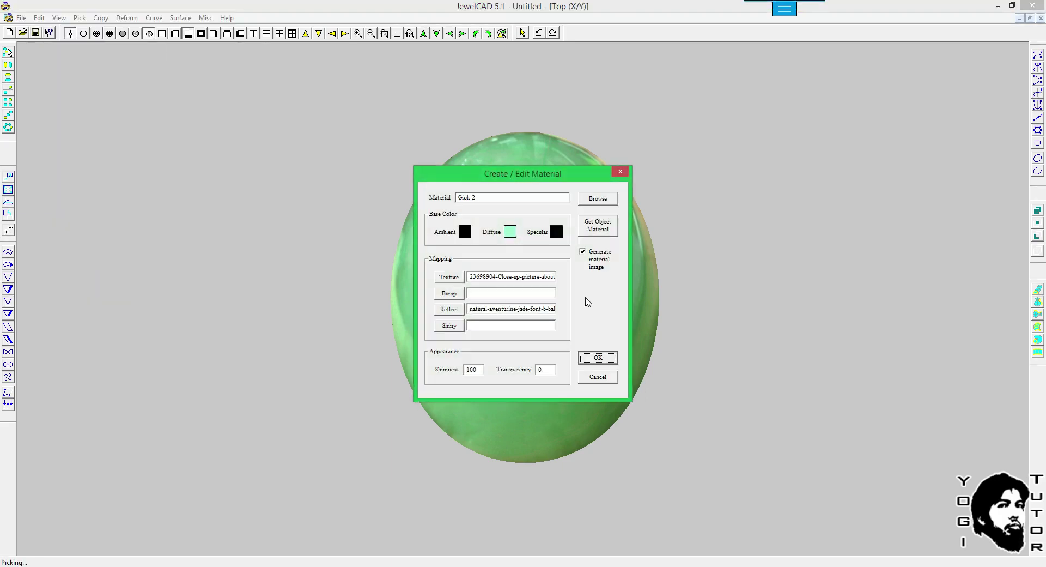
{"action": "left_click_drag", "start_coordinate": [504, 178], "coordinate": [698, 195]}
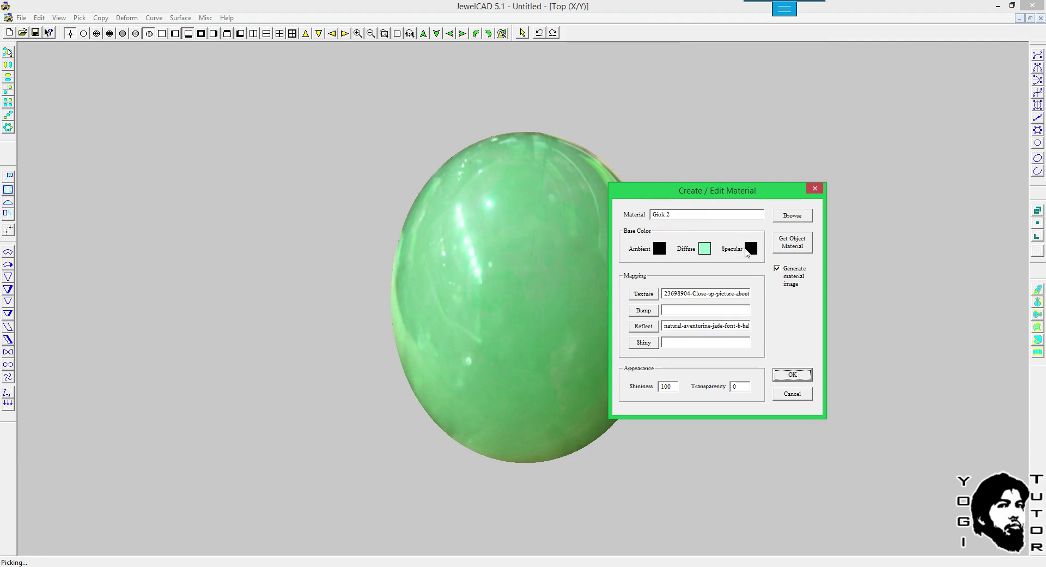
{"action": "left_click_drag", "start_coordinate": [697, 194], "coordinate": [748, 195]}
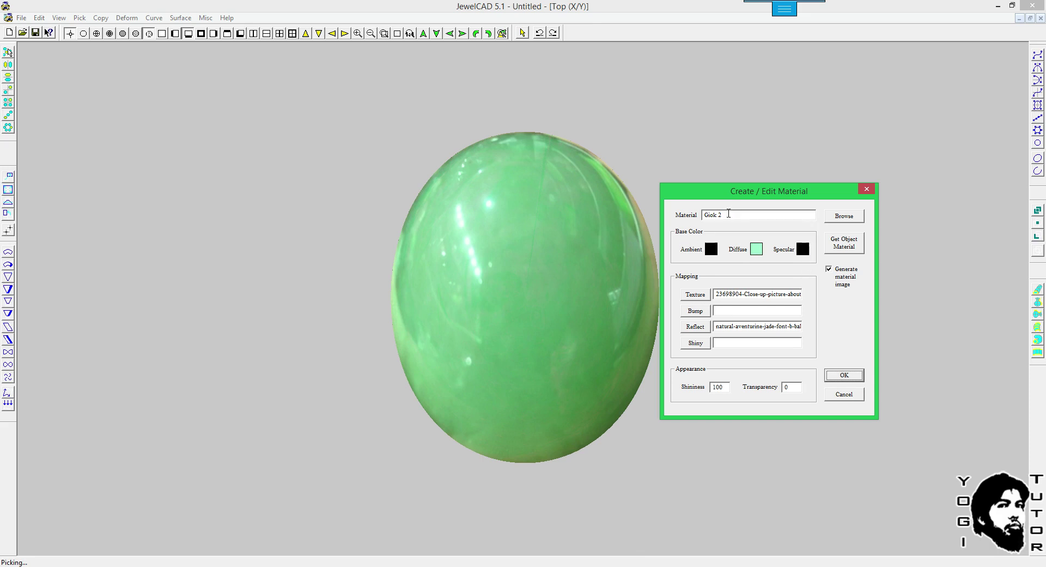
{"action": "left_click", "coordinate": [844, 394]}
Display the cabochon in plain shading and locate the 23698904-Close-up image through Giok 2's Texture mapping, leaving the mapping as is.
{"action": "left_click", "coordinate": [536, 205]}
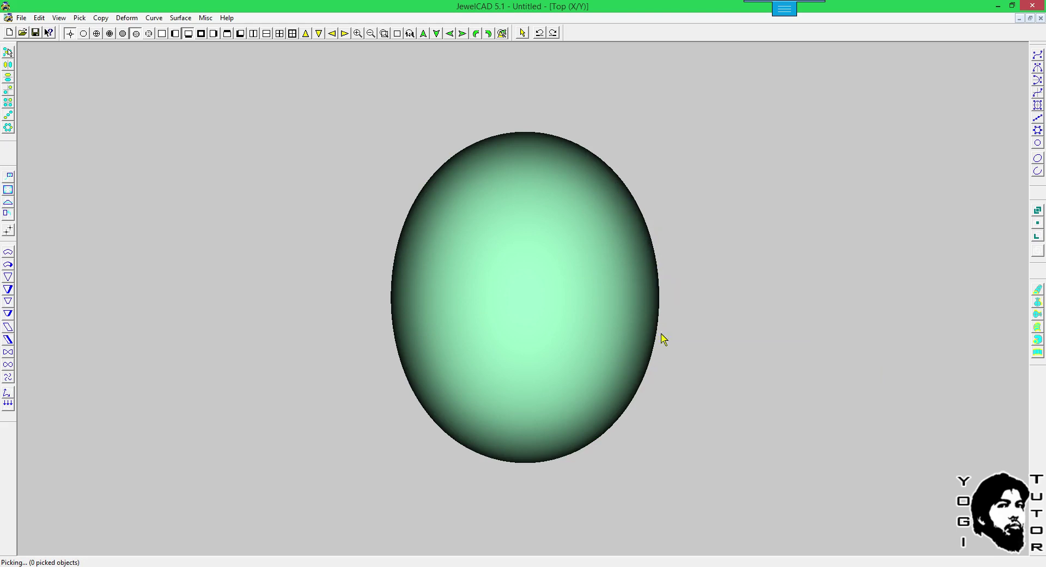
{"action": "key", "text": "Right"}
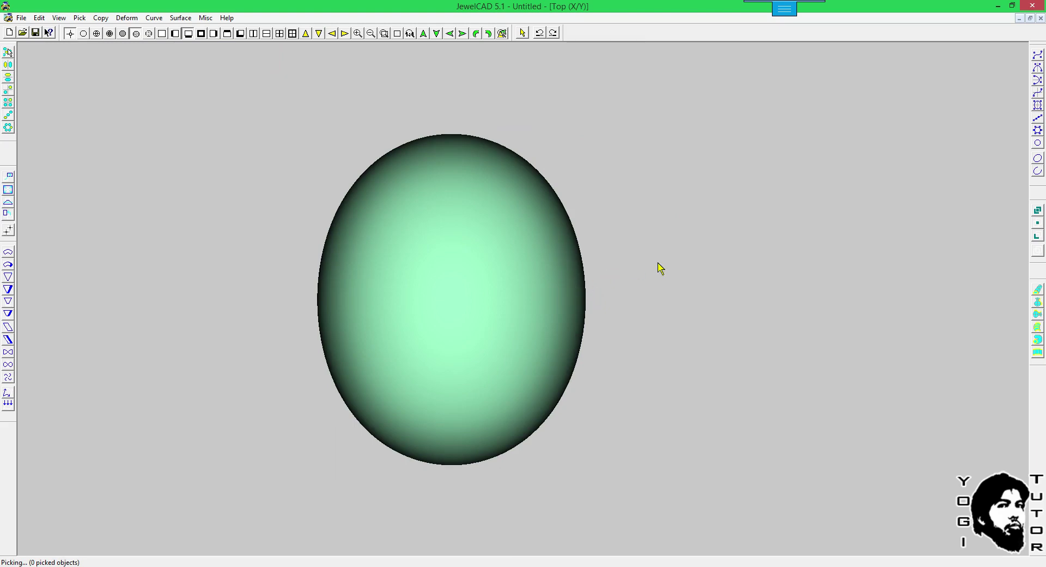
{"action": "key", "text": "alt+e"}
{"action": "key", "text": "m"}
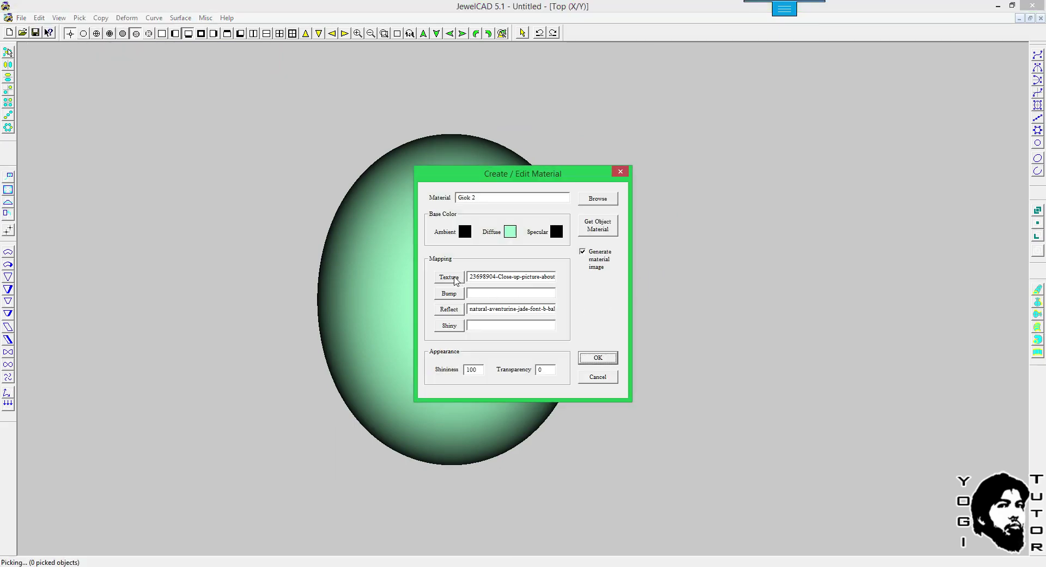
{"action": "left_click", "coordinate": [452, 276]}
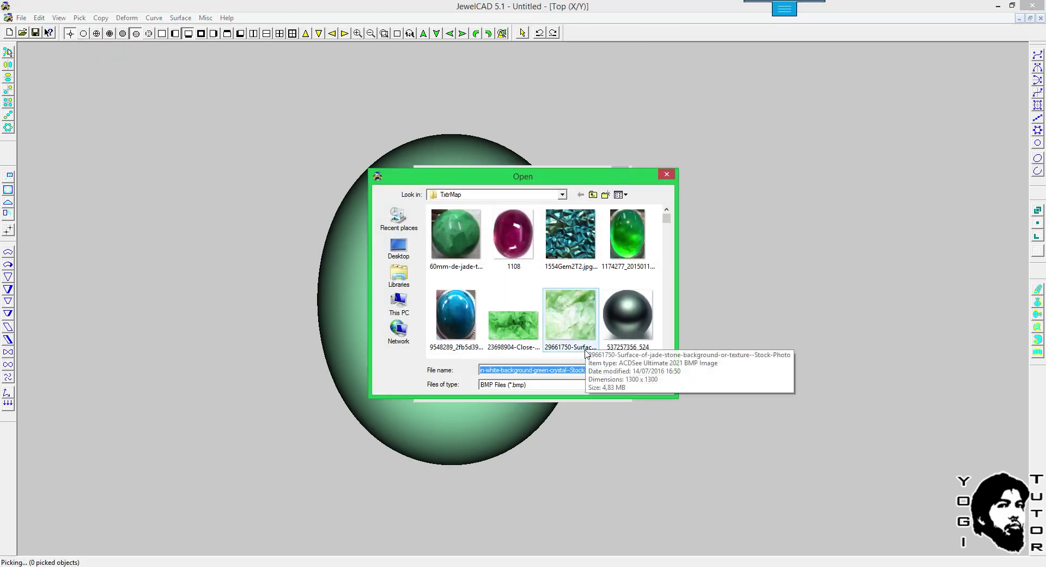
{"action": "left_click", "coordinate": [512, 324]}
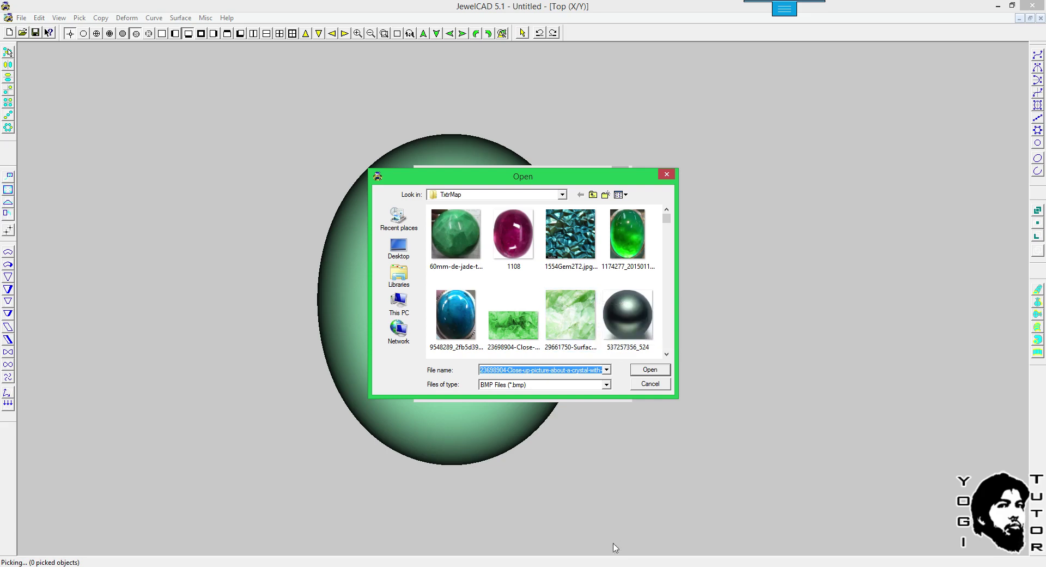
{"action": "left_click", "coordinate": [643, 385]}
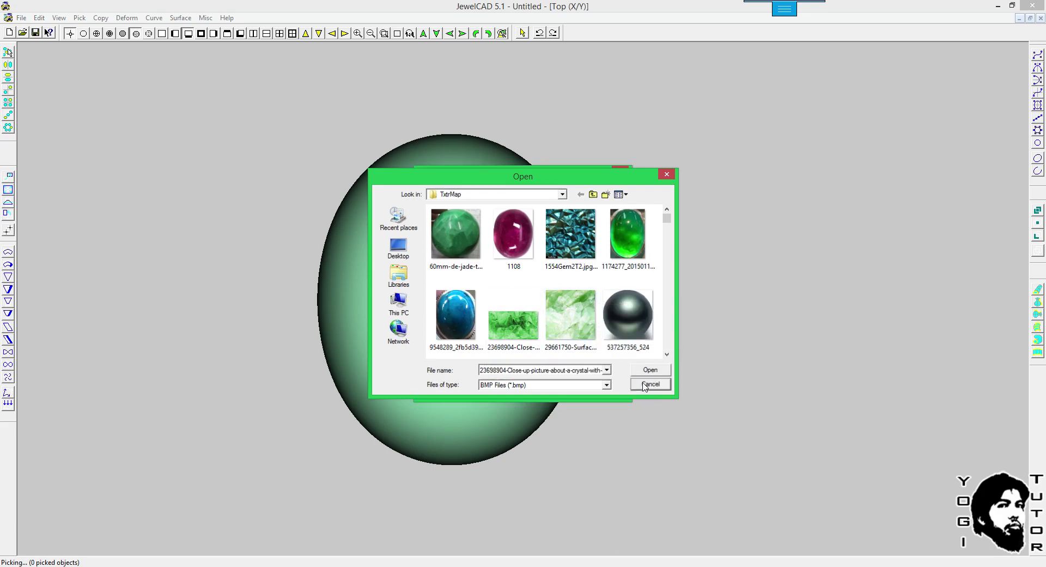
Switch to the TxtrMap folder window, look through its texture images, and return to JewelCAD.
{"action": "key", "text": "alt+Tab"}
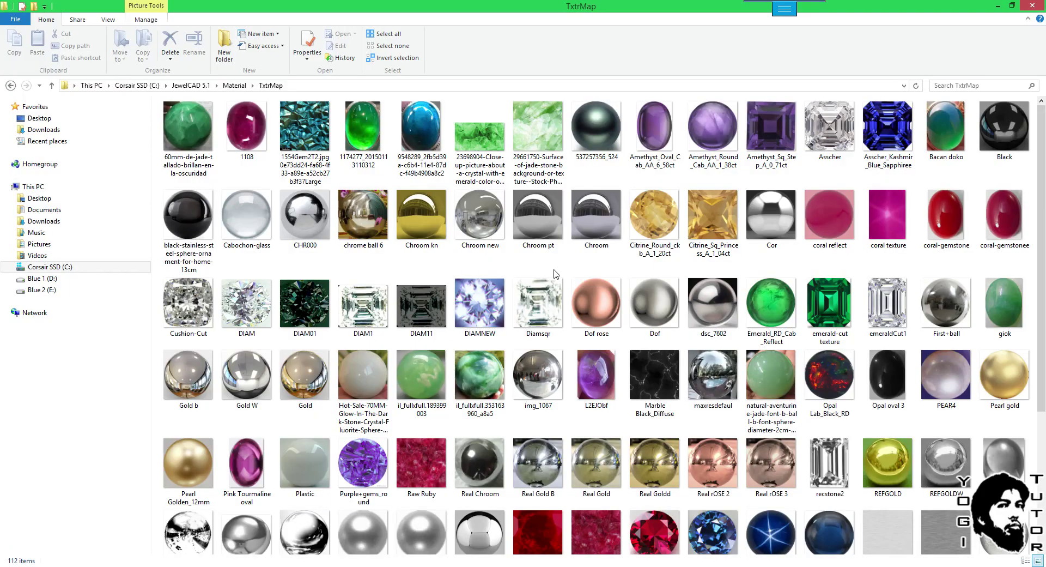
{"action": "scroll", "coordinate": [637, 279], "scroll_direction": "down", "scroll_amount": 3}
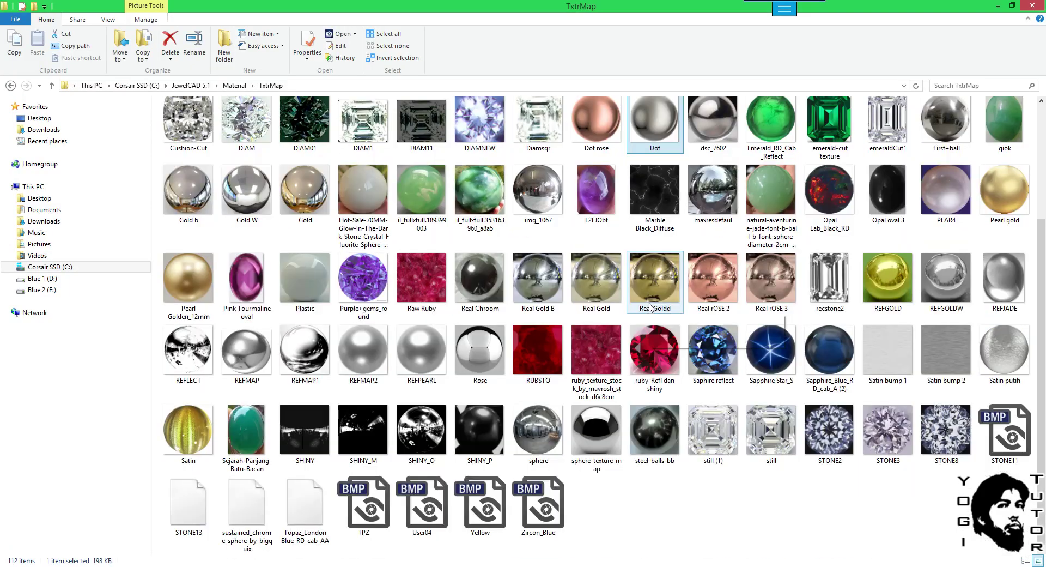
{"action": "scroll", "coordinate": [654, 300], "scroll_direction": "up", "scroll_amount": 3}
{"action": "left_click", "coordinate": [611, 300]}
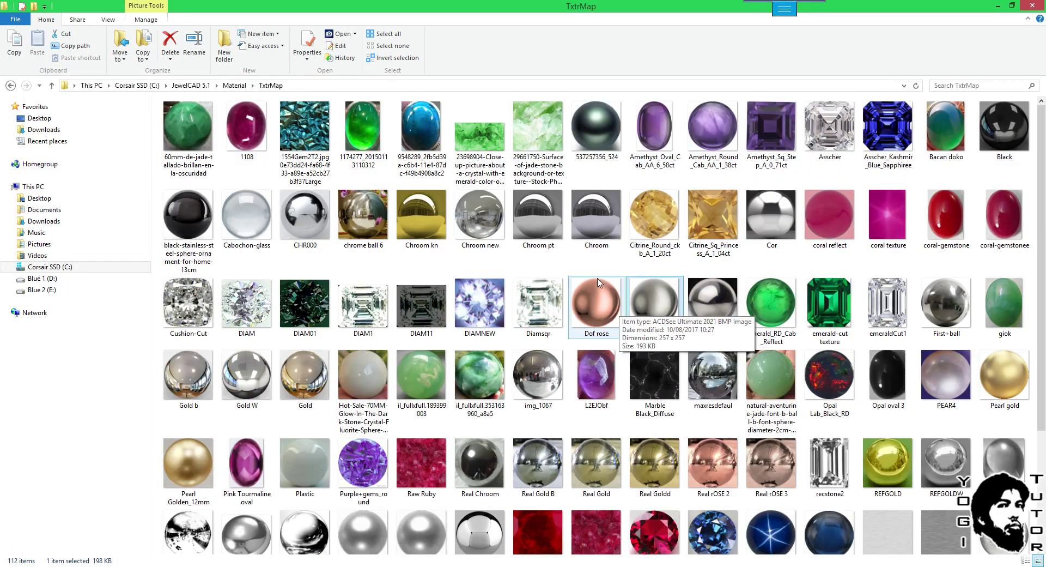
{"action": "left_click", "coordinate": [785, 566]}
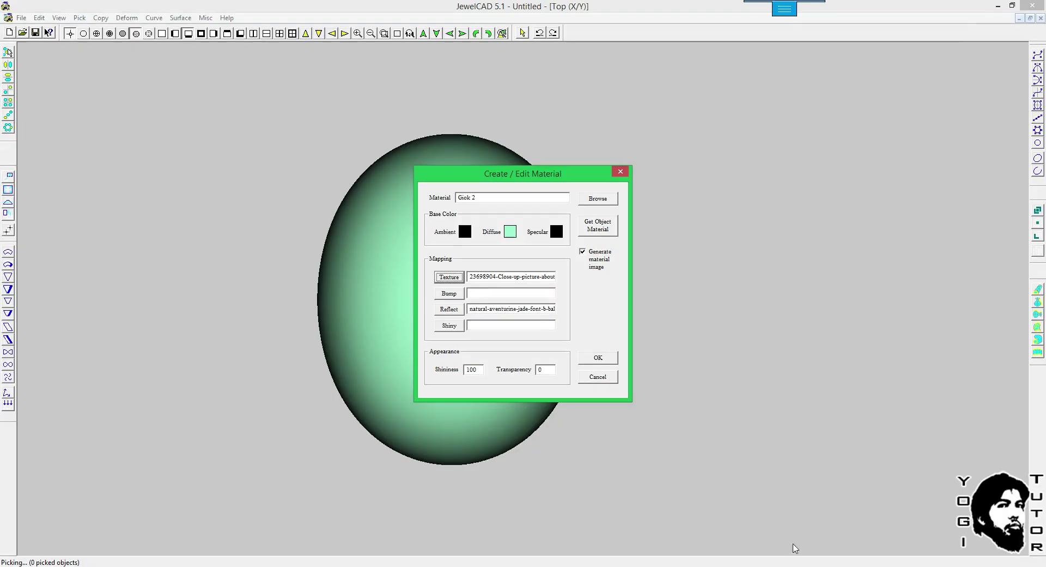
Locate the natural-aventurine-jade image through Giok 2's Reflect mapping, keep the current image, and accept the material settings.
{"action": "left_click", "coordinate": [455, 314]}
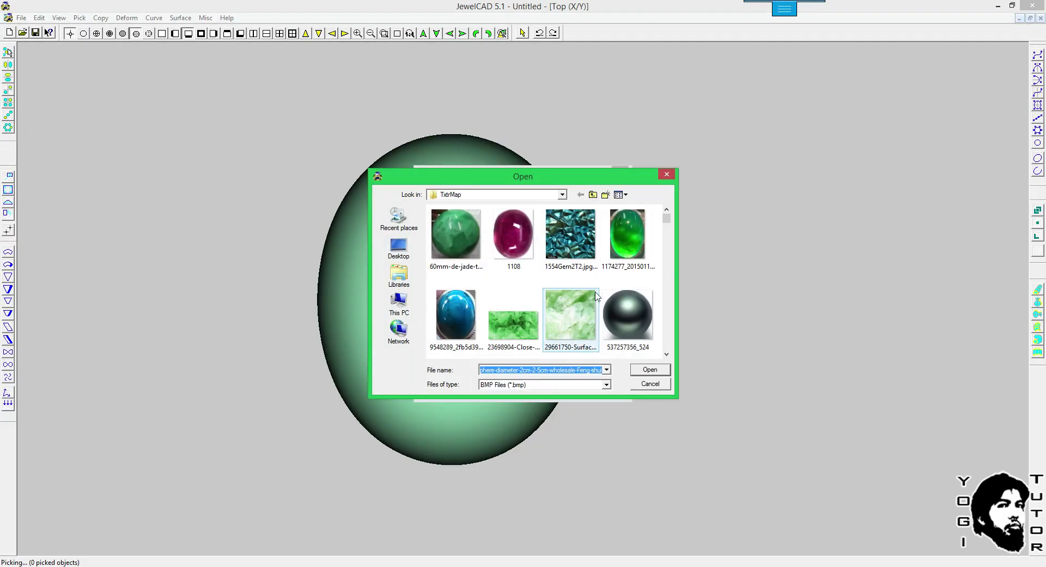
{"action": "left_click_drag", "start_coordinate": [666, 223], "coordinate": [664, 273]}
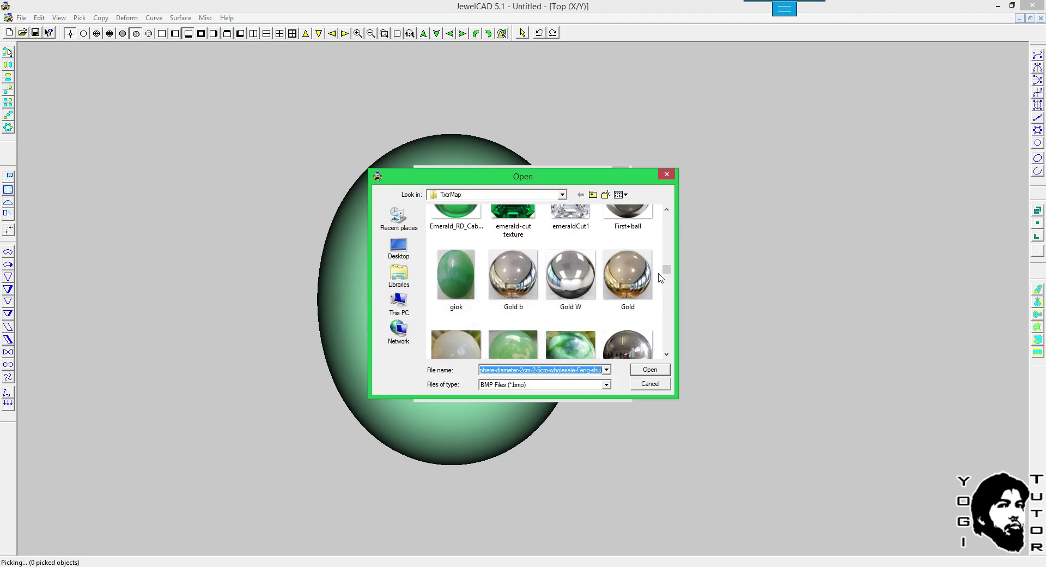
{"action": "left_click_drag", "start_coordinate": [665, 273], "coordinate": [666, 281]}
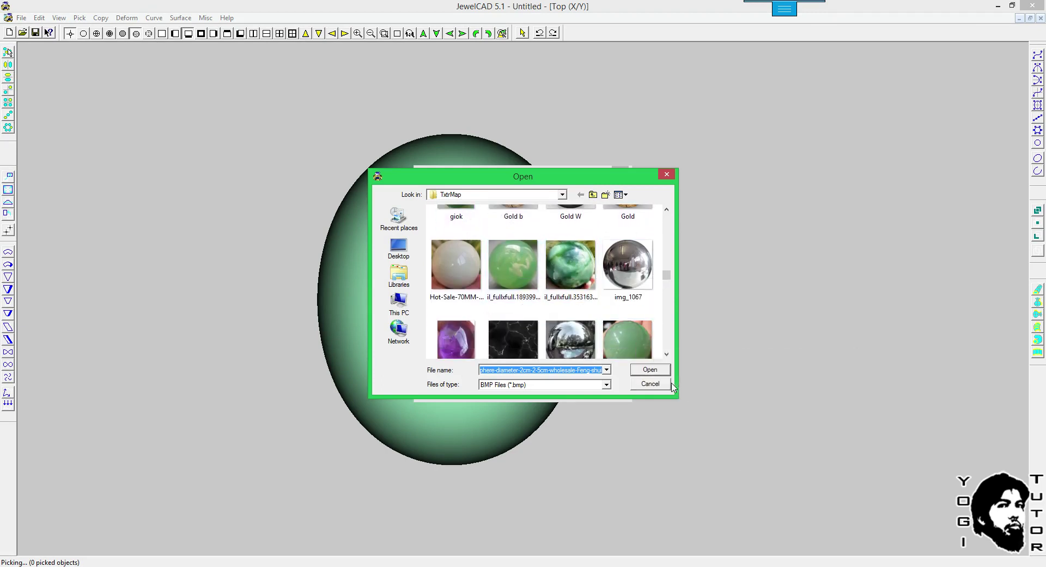
{"action": "scroll", "coordinate": [668, 279], "scroll_direction": "down", "scroll_amount": 3}
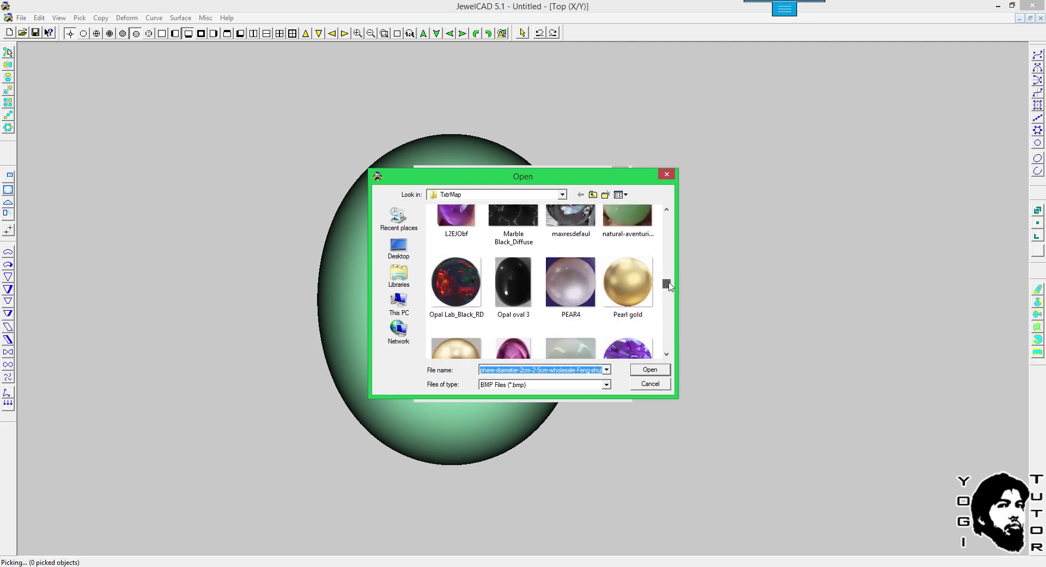
{"action": "scroll", "coordinate": [668, 279], "scroll_direction": "up", "scroll_amount": 2}
{"action": "mouse_move", "coordinate": [624, 275]}
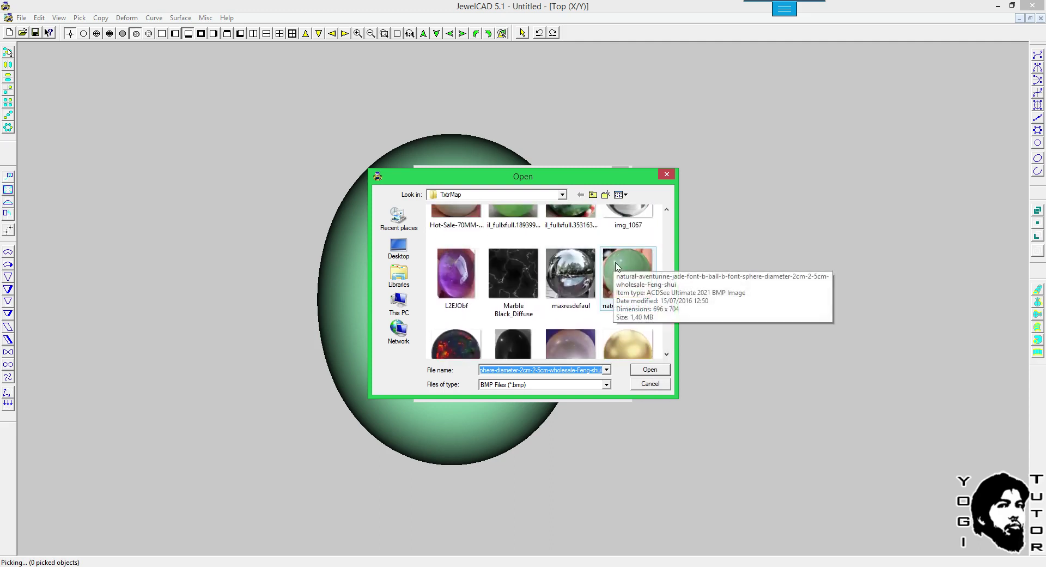
{"action": "left_click", "coordinate": [650, 385]}
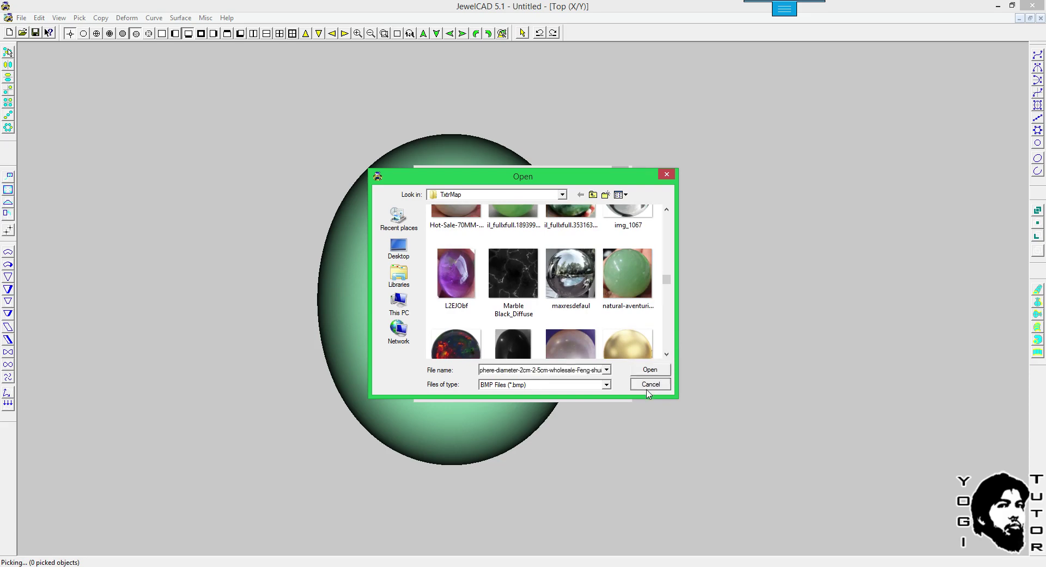
{"action": "left_click", "coordinate": [596, 357]}
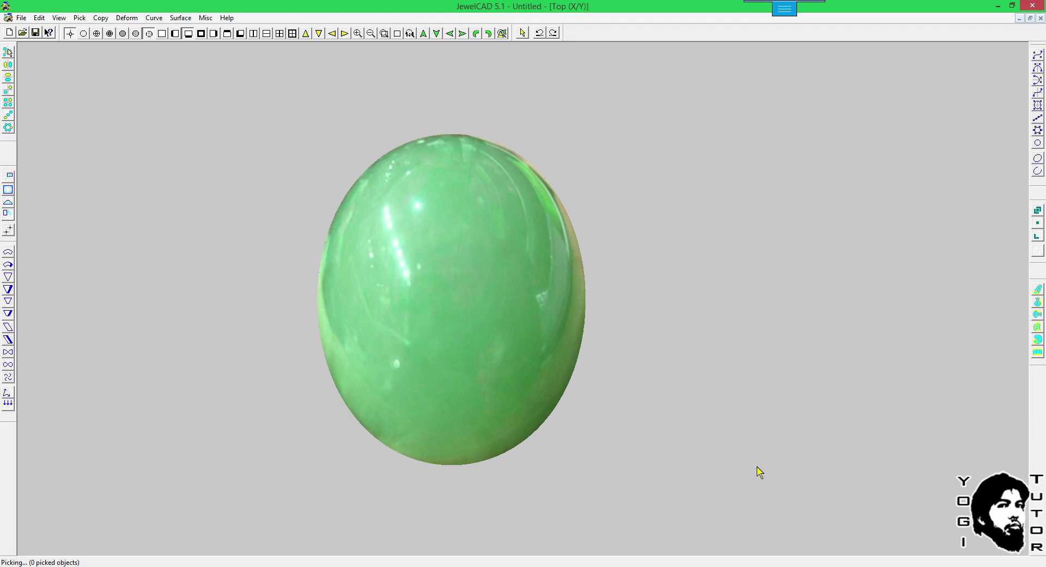
Switch to the Ashampoo Snap 9 folder window and open the snapshot Ashampoo_Snap_2022.06.04_22h33m41s_001_.
{"action": "left_click", "coordinate": [494, 565]}
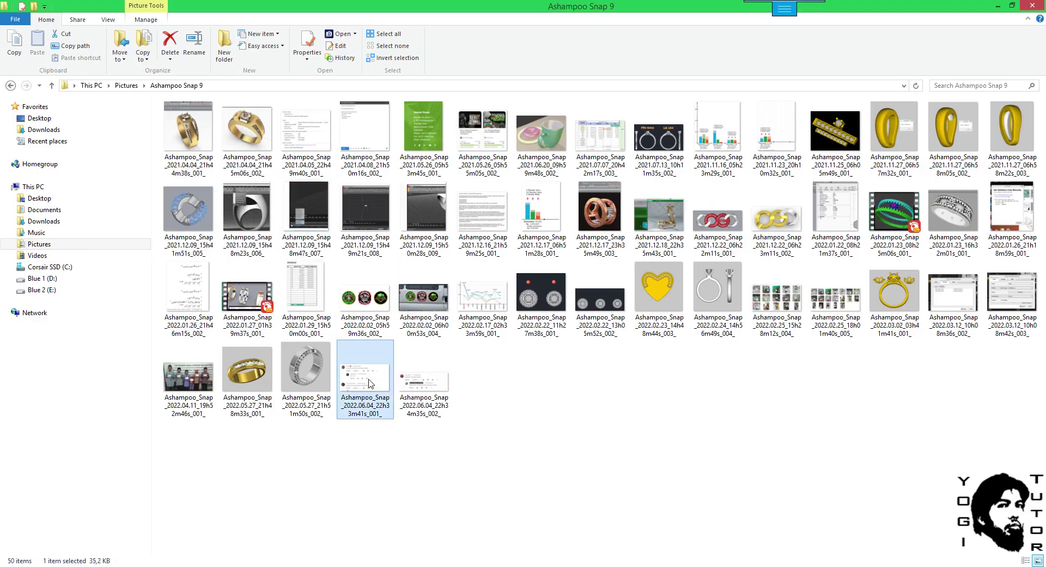
{"action": "key", "text": "Return"}
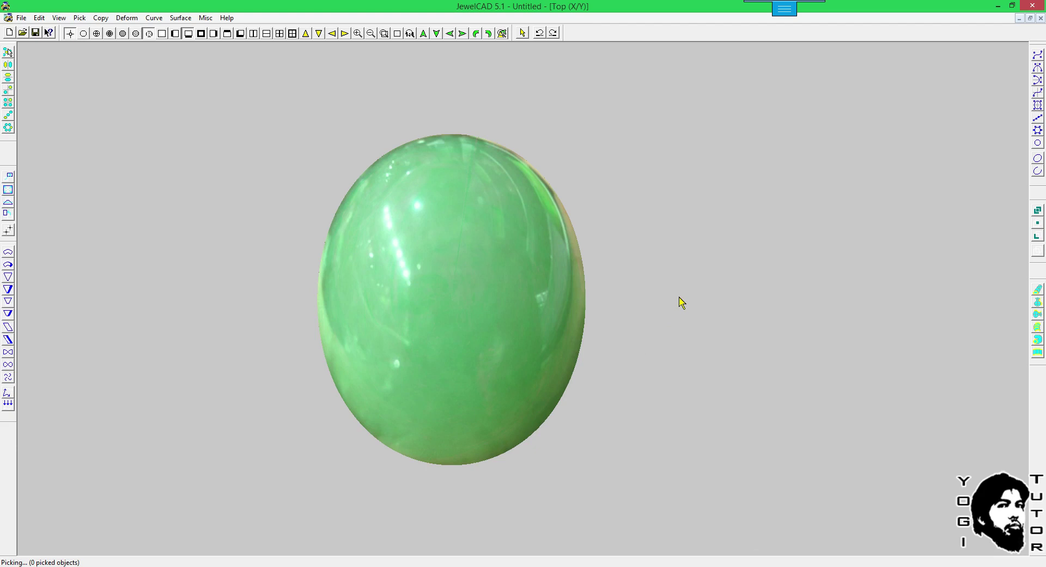
Review the Giok 2 settings in JewelCAD's Create / Edit Material dialog, reopening it and placing it beside the cabochon.
{"action": "key", "text": "alt+e"}
{"action": "key", "text": "c"}
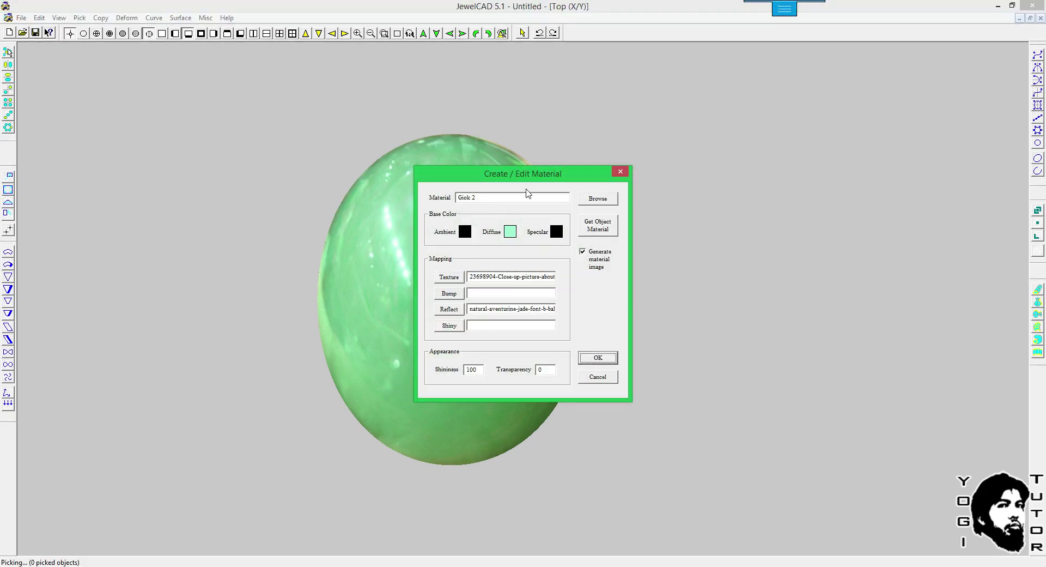
{"action": "left_click_drag", "start_coordinate": [528, 173], "coordinate": [717, 189]}
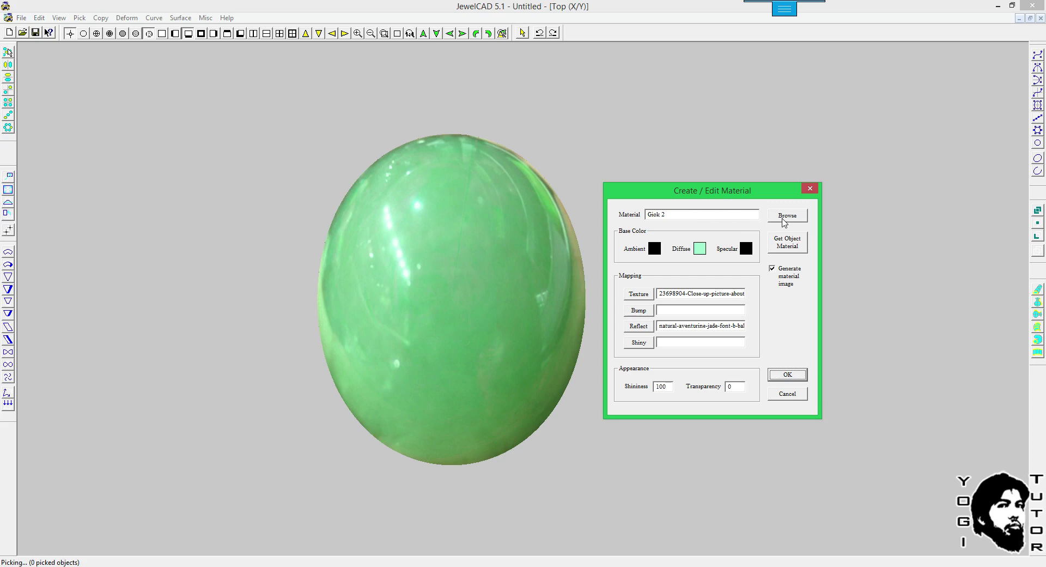
{"action": "left_click", "coordinate": [809, 188]}
{"action": "left_click", "coordinate": [38, 19]}
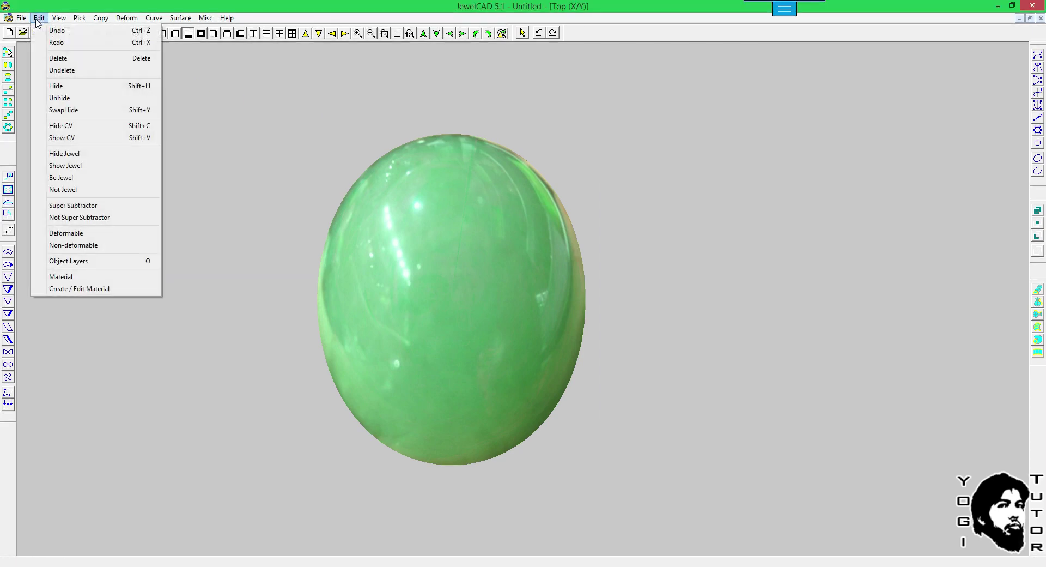
{"action": "left_click", "coordinate": [88, 288]}
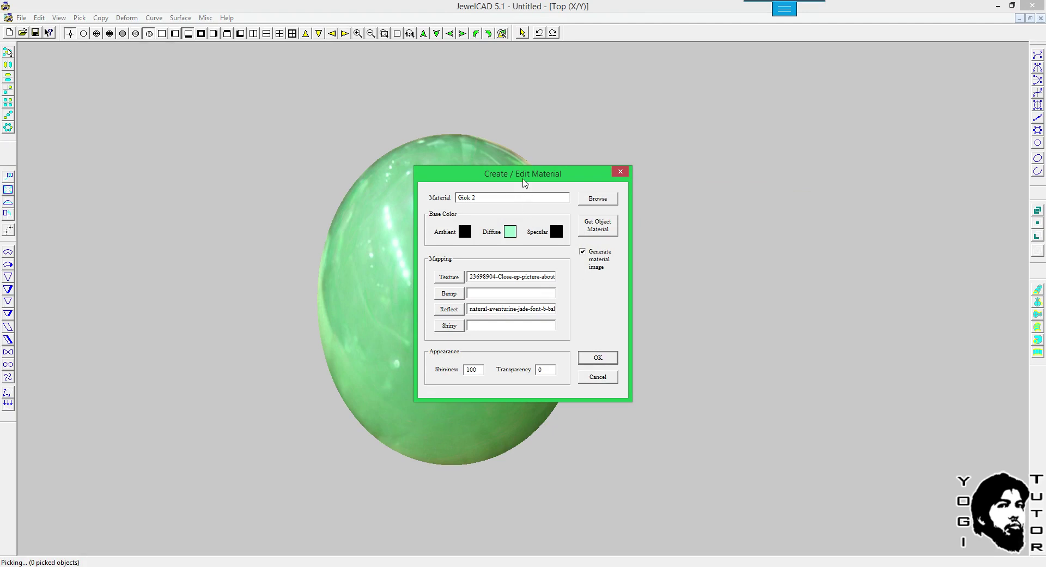
{"action": "left_click_drag", "start_coordinate": [525, 182], "coordinate": [659, 192]}
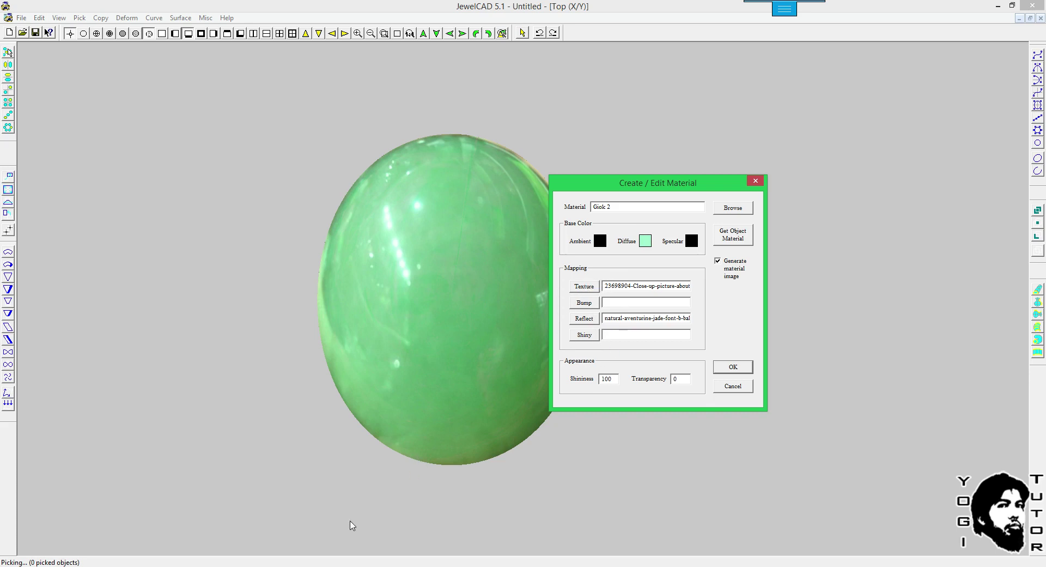
Switch to the TxtrMap folder window and retrace its path from JewelCAD 5.1 through Material.
{"action": "key", "text": "alt+Tab"}
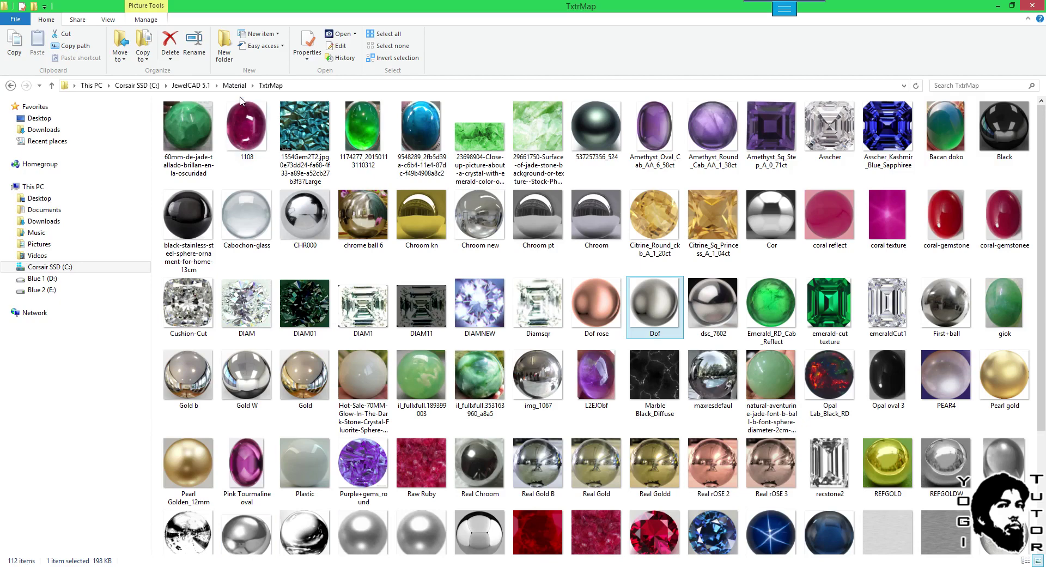
{"action": "left_click", "coordinate": [190, 86]}
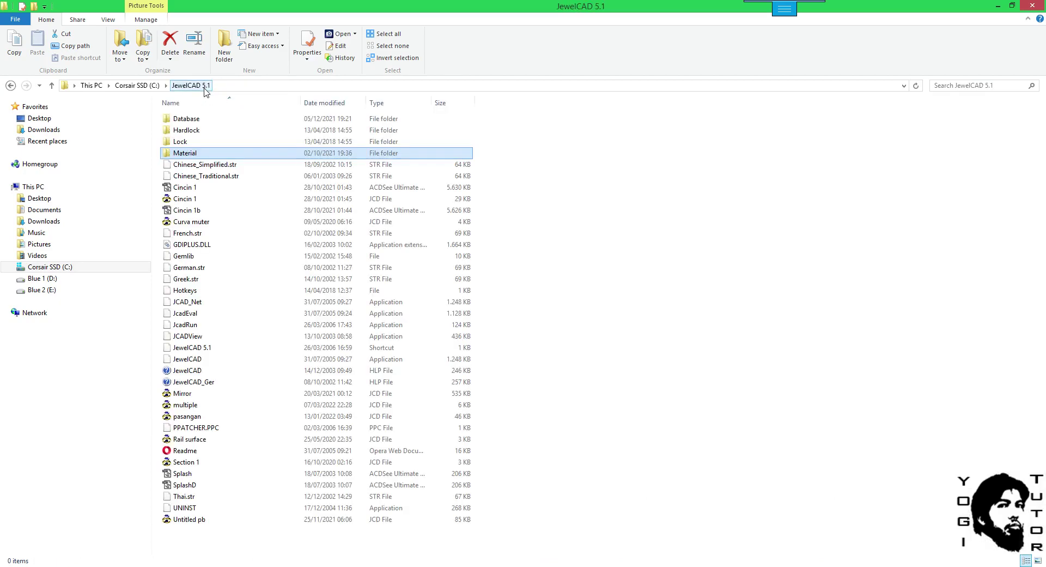
{"action": "double_click", "coordinate": [191, 154]}
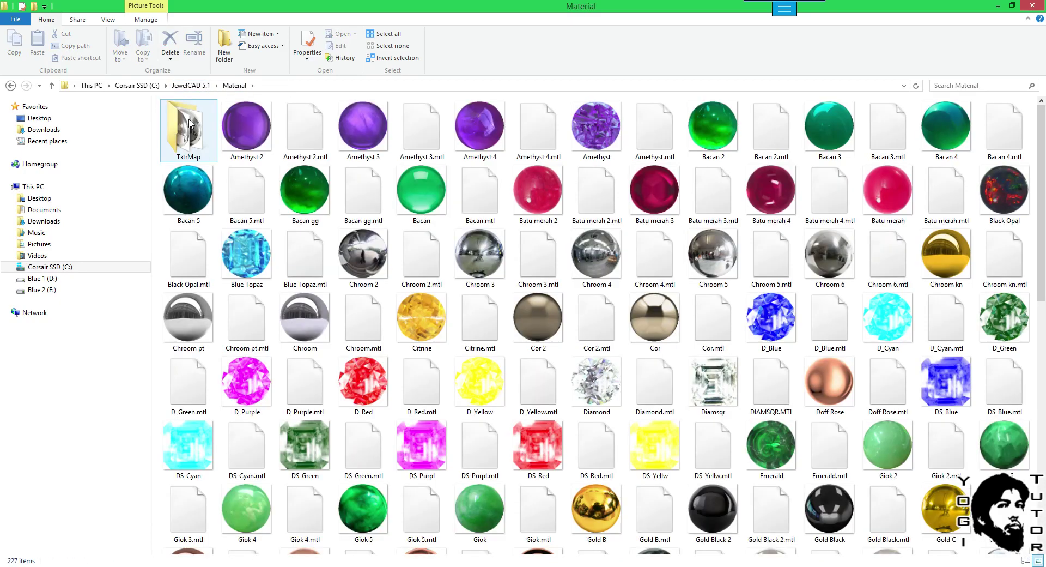
{"action": "double_click", "coordinate": [190, 125]}
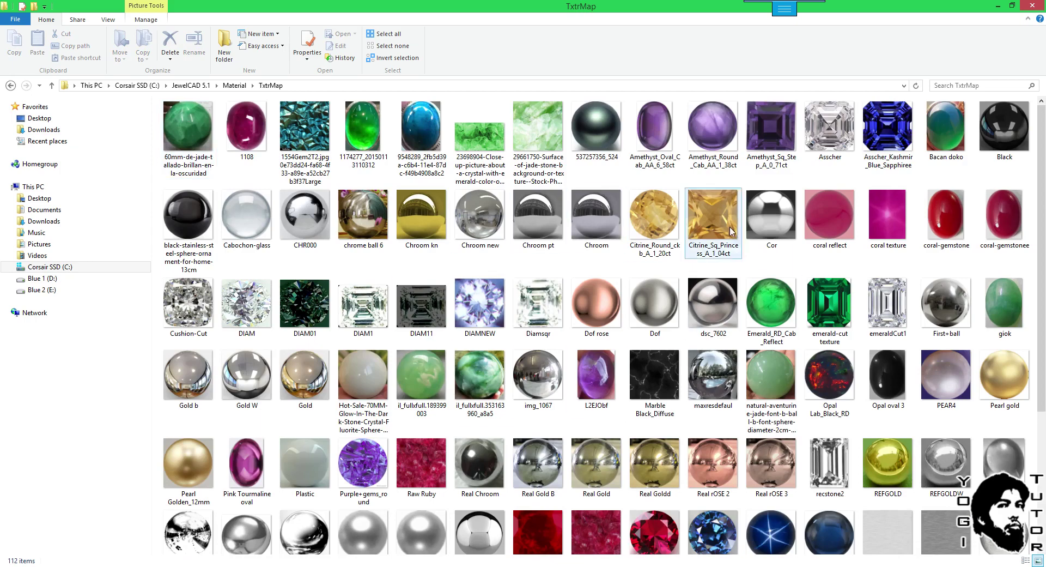
Preview the natural-aventurine-jade image, switch back to JewelCAD to inspect Giok 2's Texture image selection, and close the material settings without changes.
{"action": "double_click", "coordinate": [773, 371]}
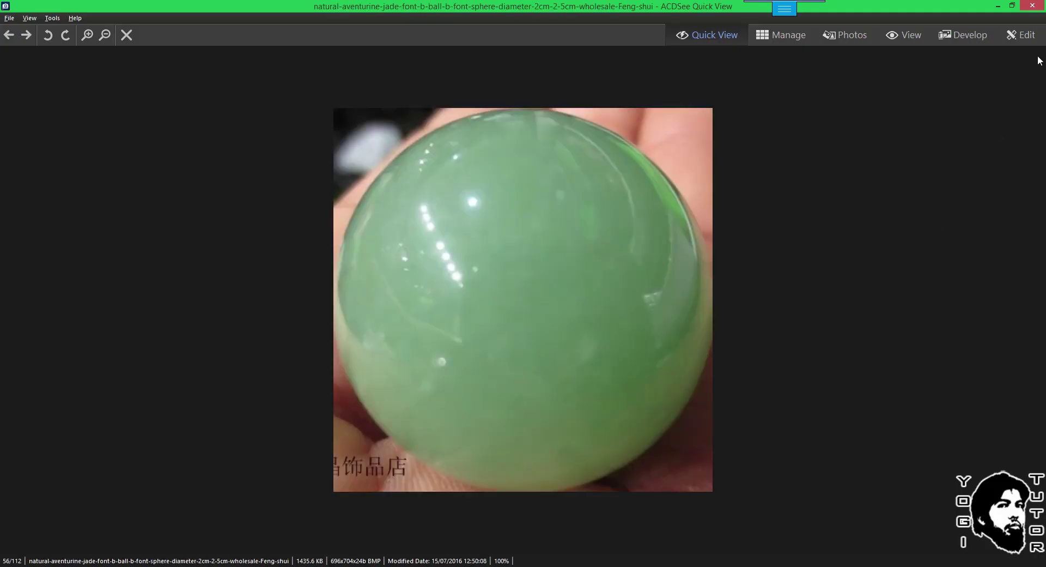
{"action": "key", "text": "Escape"}
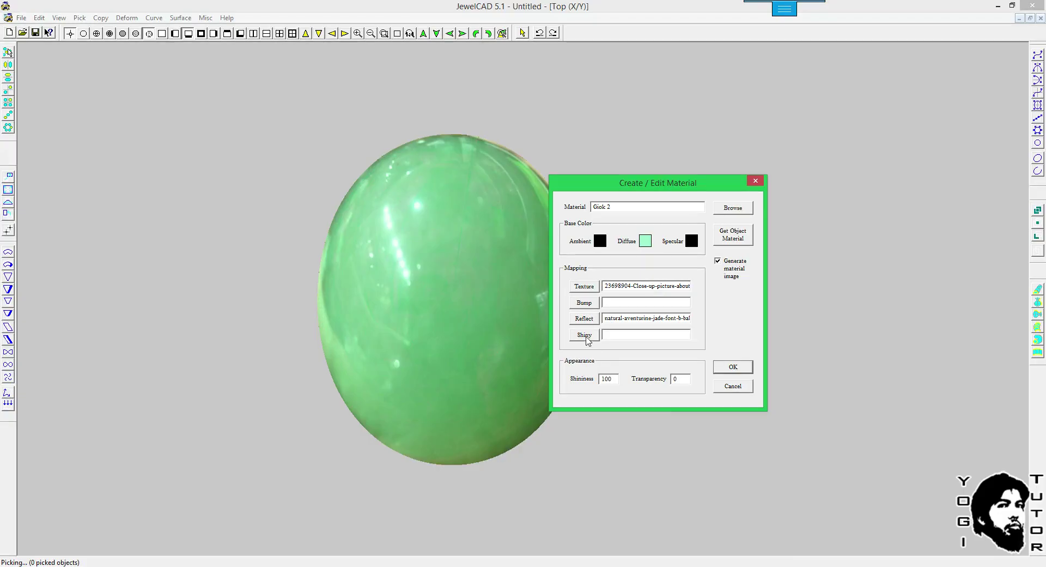
{"action": "left_click", "coordinate": [583, 286]}
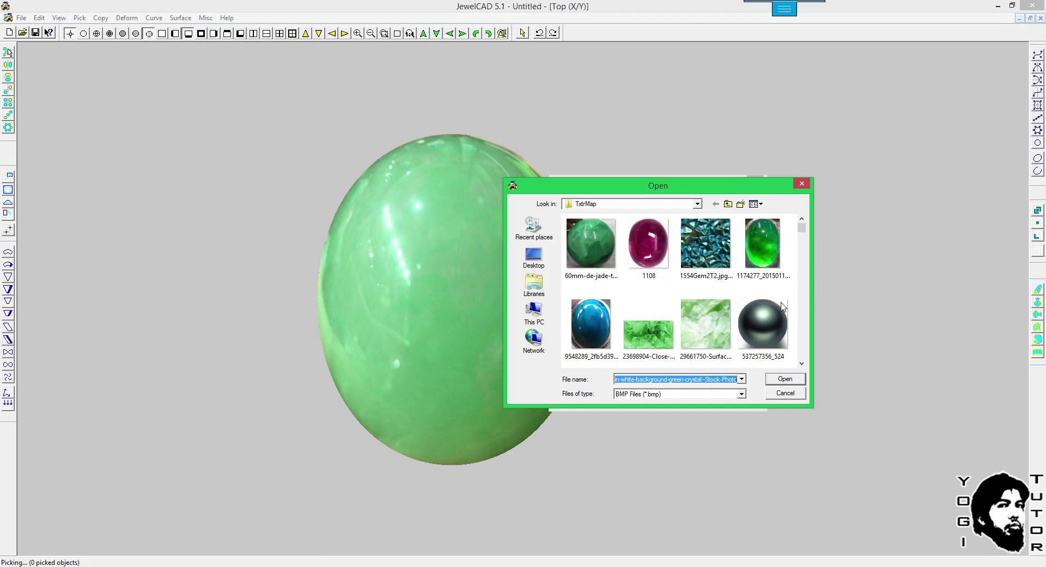
{"action": "left_click", "coordinate": [798, 396]}
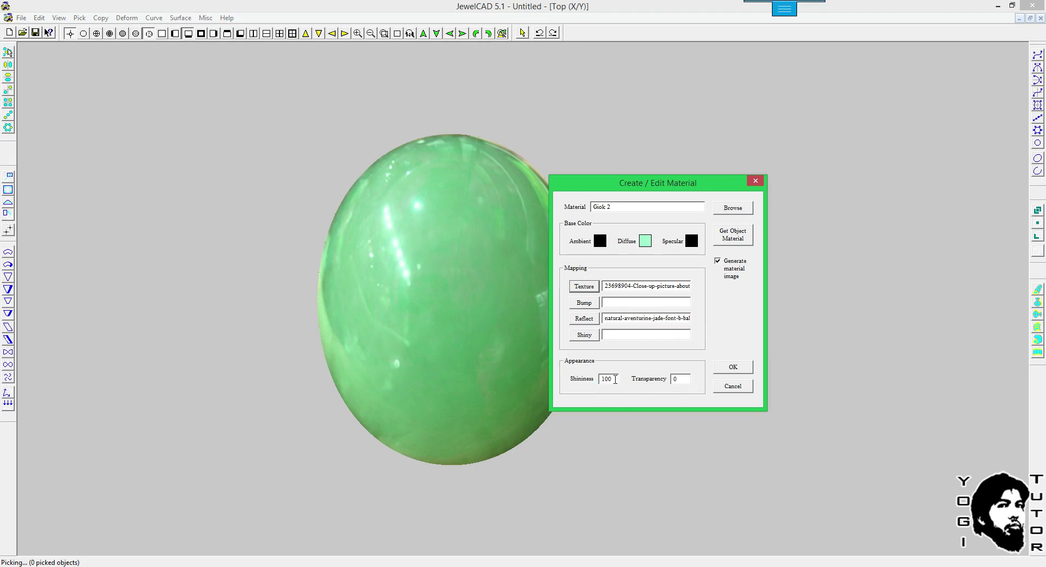
{"action": "left_click", "coordinate": [735, 387]}
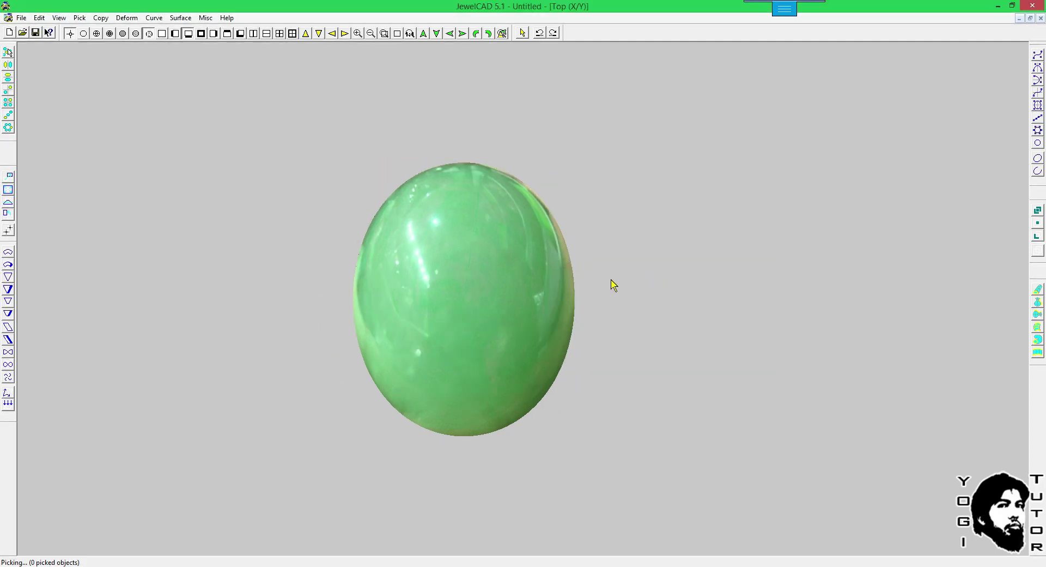
Examine the jade material on the cabochon in the 3D view, from the dome around to the underside.
{"action": "key", "text": "F4"}
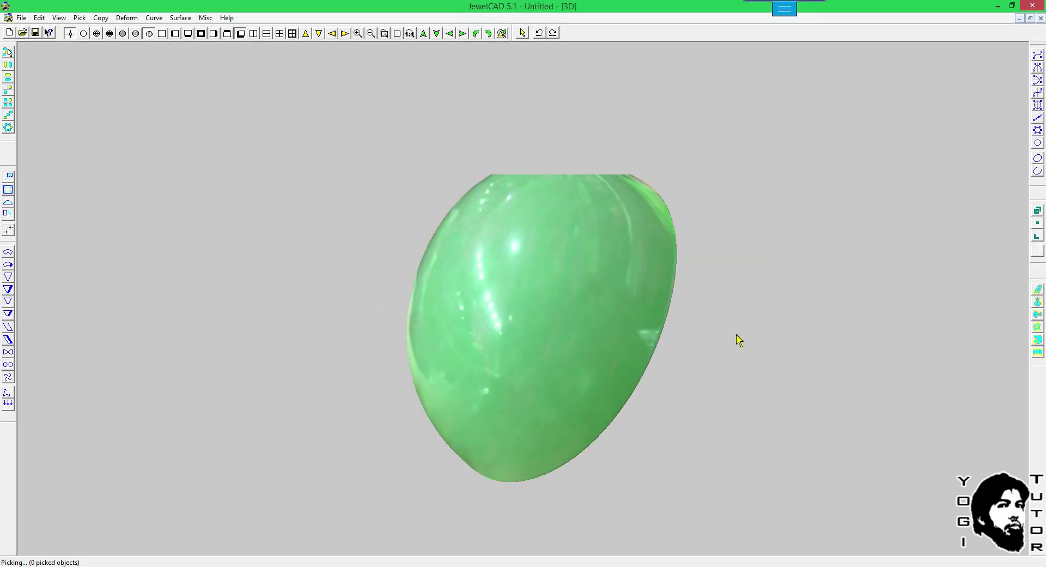
{"action": "middle_click_drag", "start_coordinate": [574, 339], "coordinate": [637, 364]}
{"action": "middle_click_drag", "start_coordinate": [680, 231], "coordinate": [711, 285]}
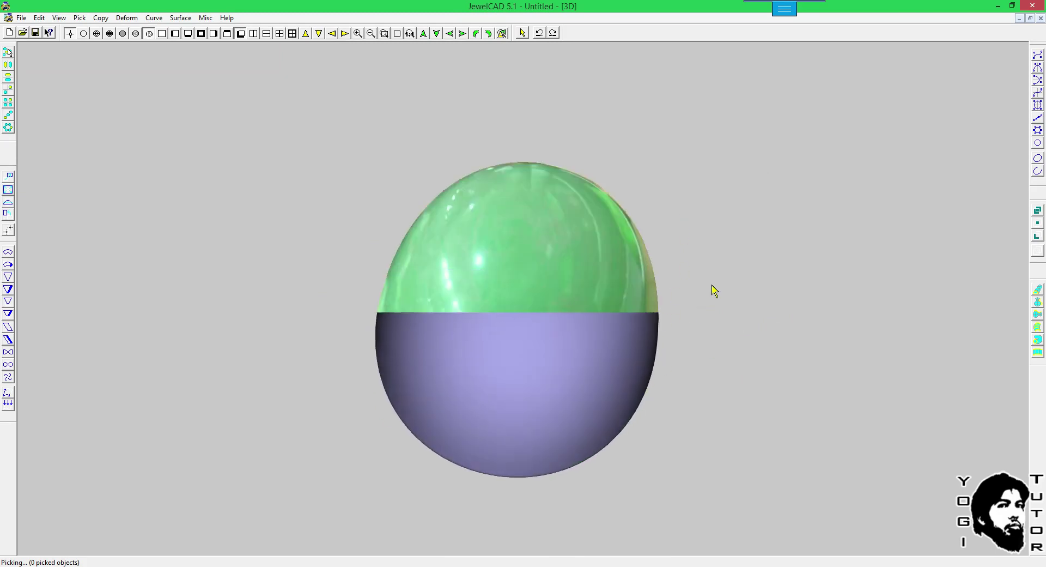